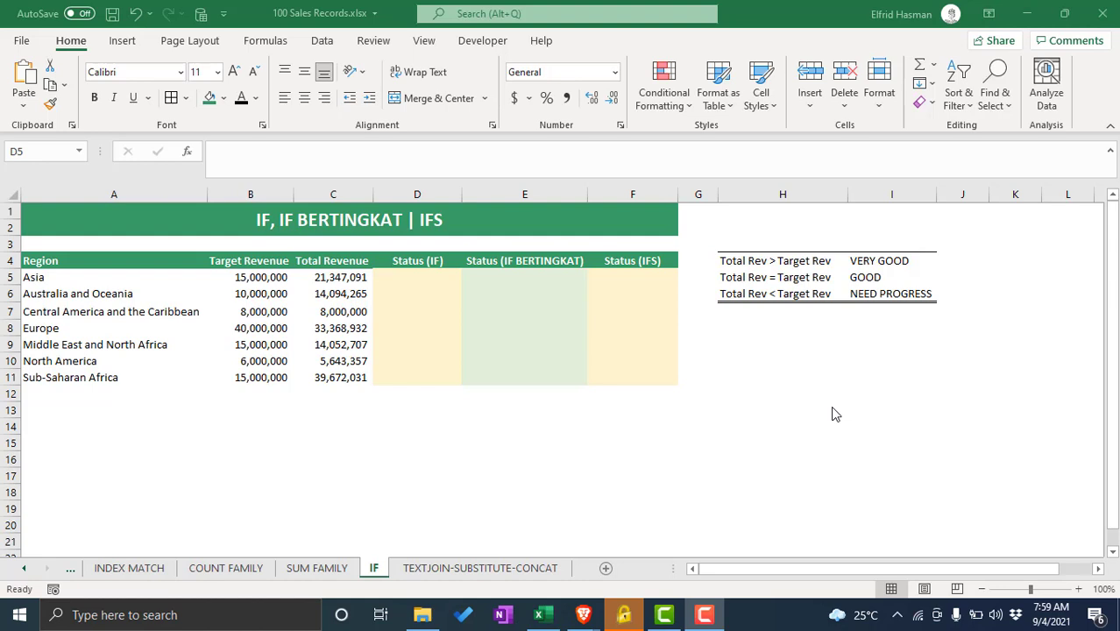
click(412, 274)
double_click(412, 274)
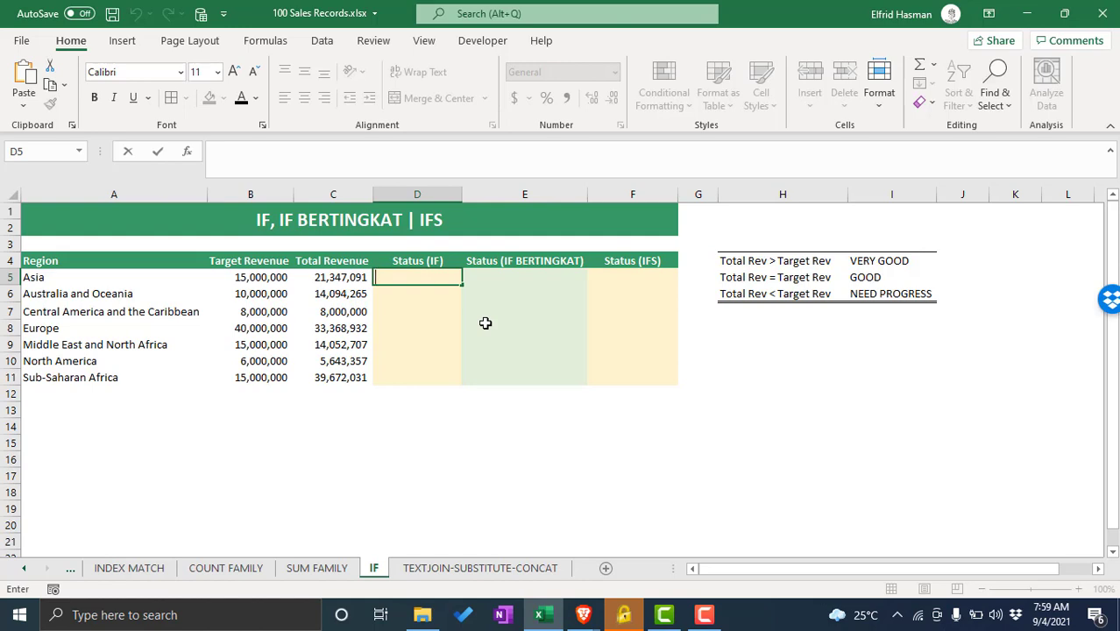
text(=)
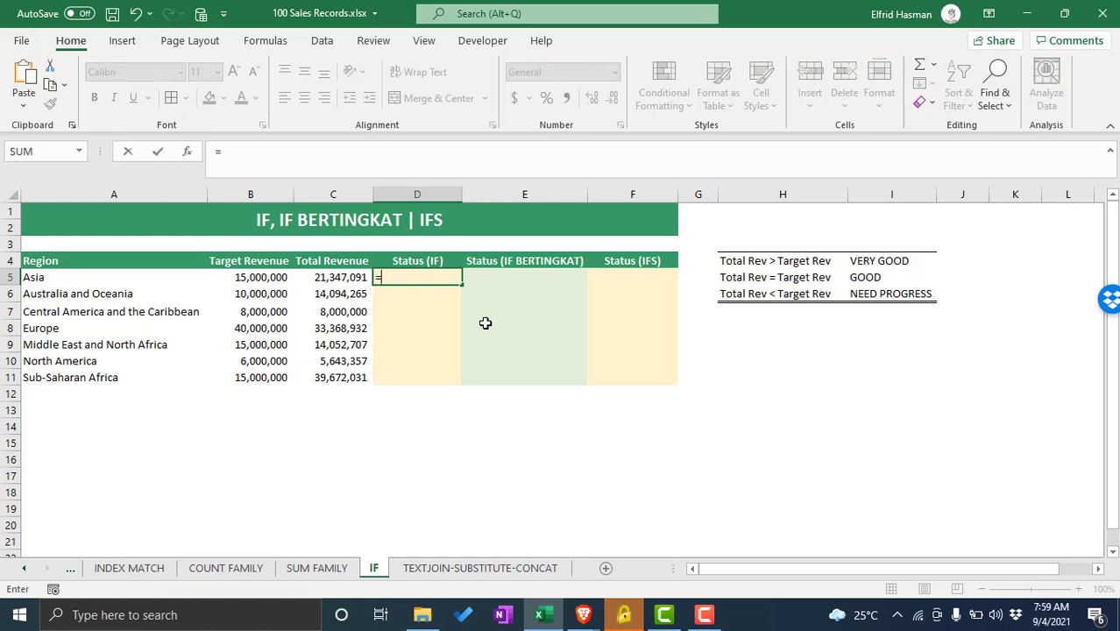
text(IF)
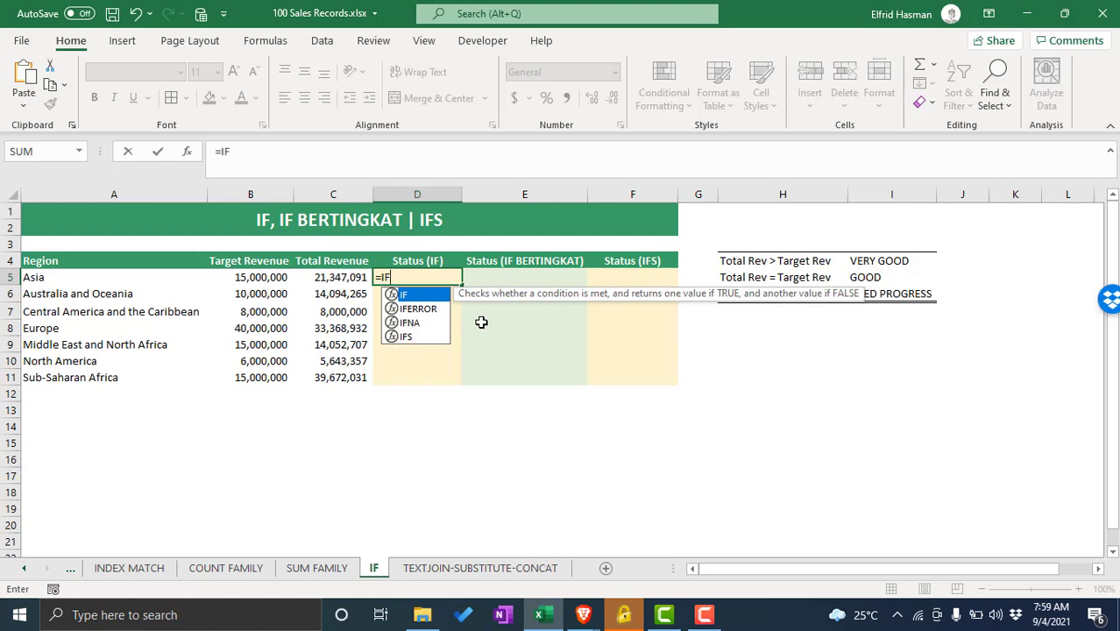
text(()
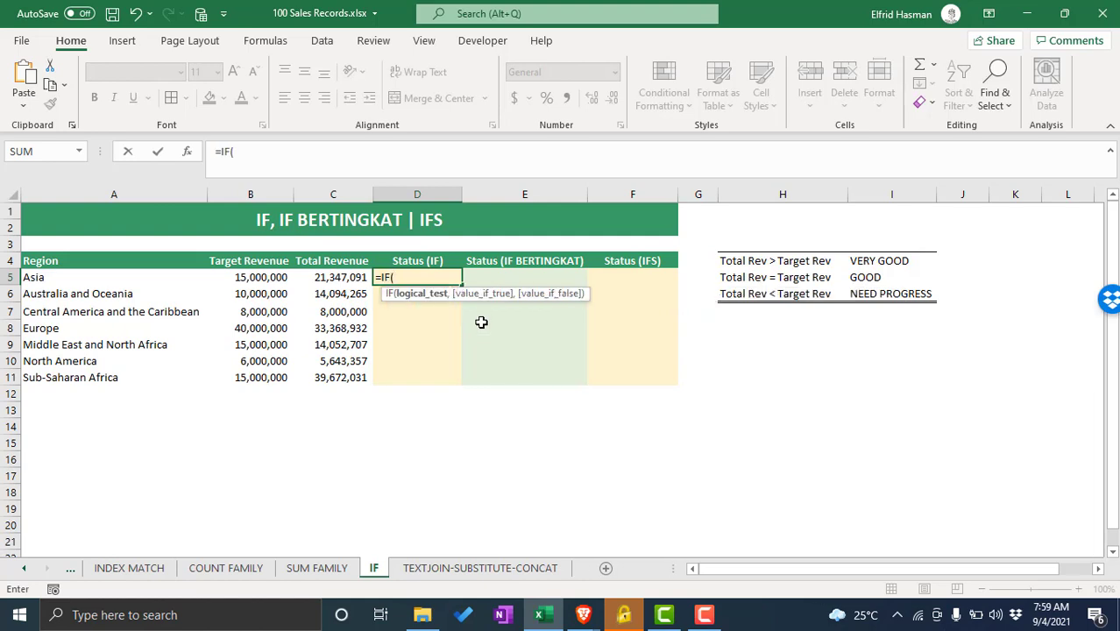
key(BackSpace)
key(BackSpace)
key(BackSpace)
key(BackSpace)
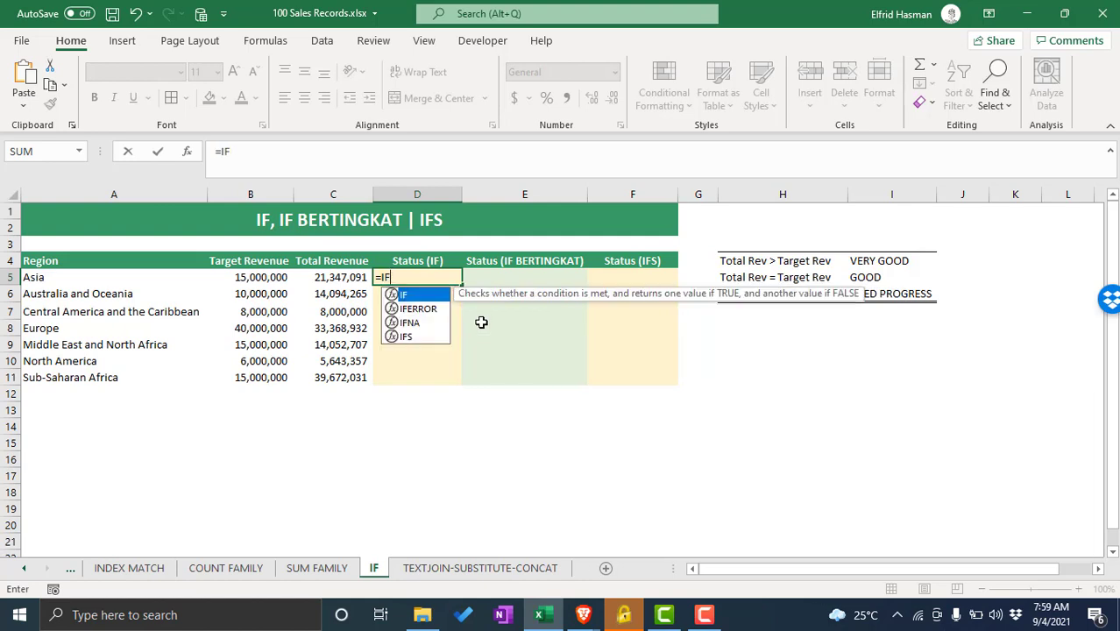
click(525, 325)
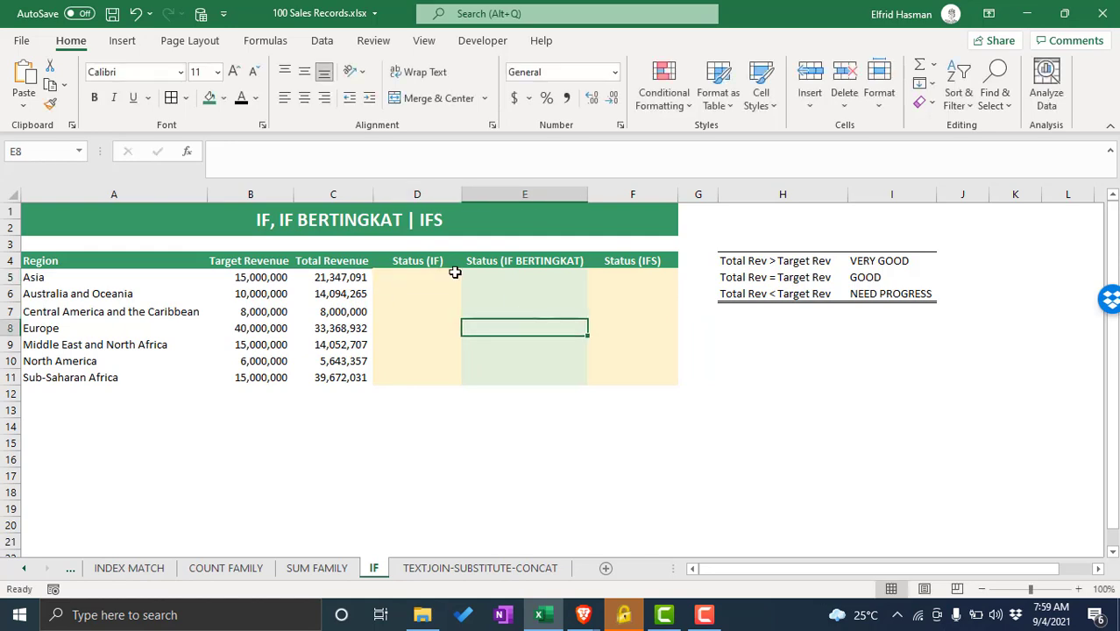
- Examine Asia's Total Revenue and Target Revenue in row 5 against the first status rule in the criteria table
click(425, 281)
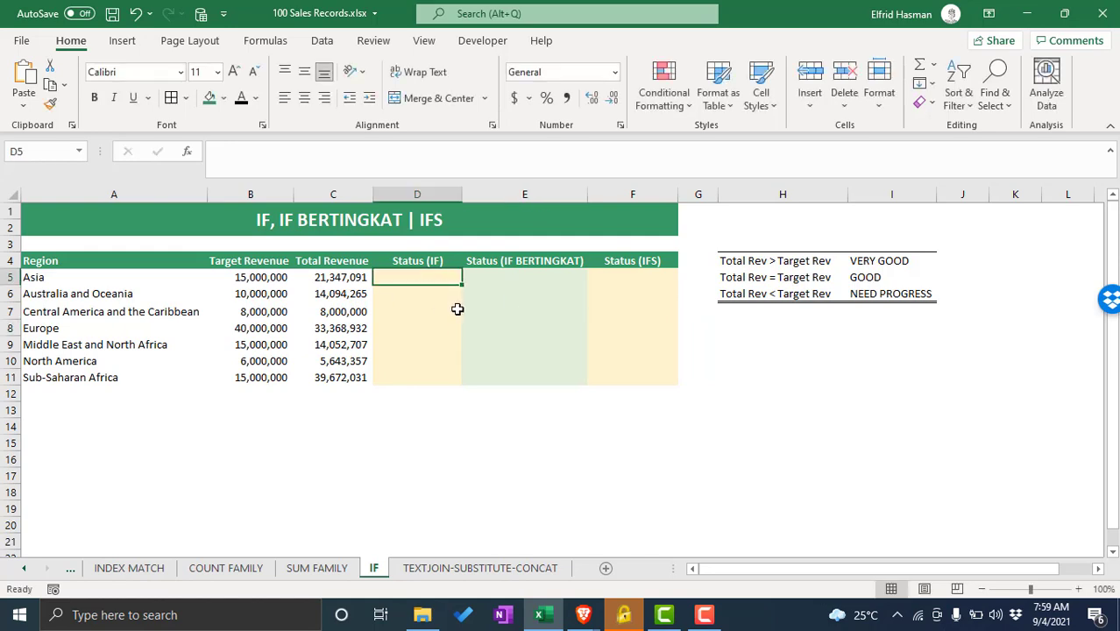
click(536, 313)
click(443, 278)
click(348, 274)
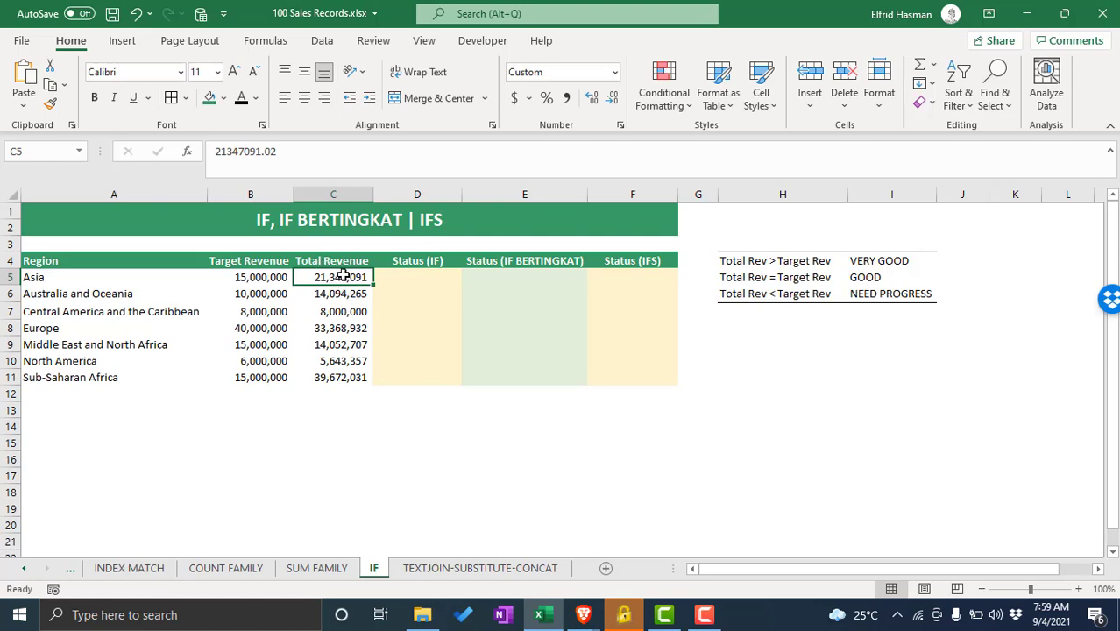
click(266, 279)
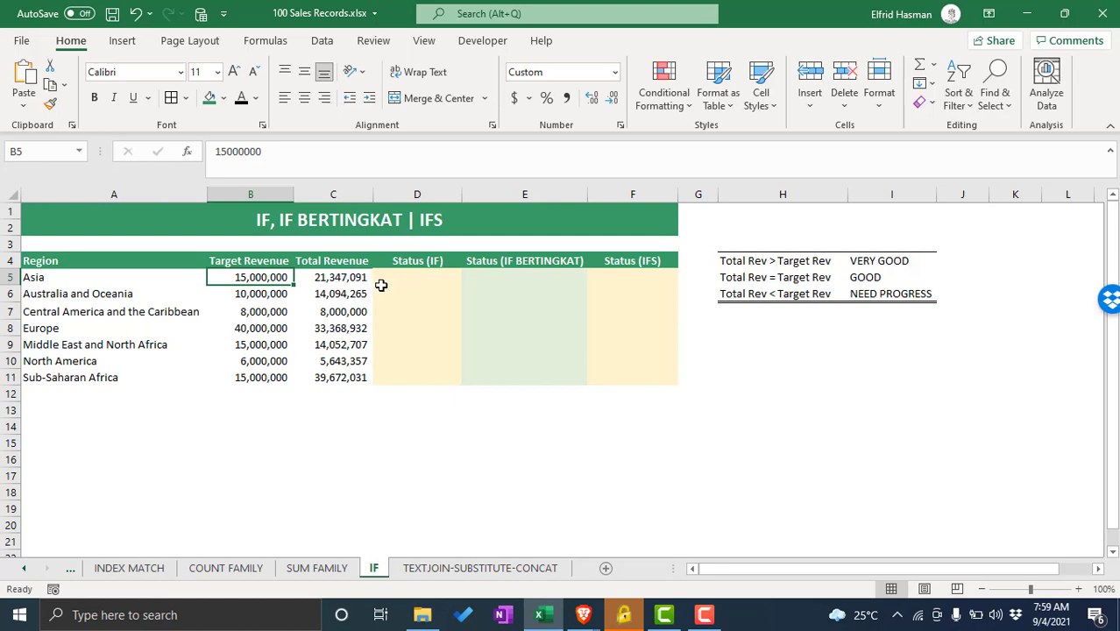
click(326, 278)
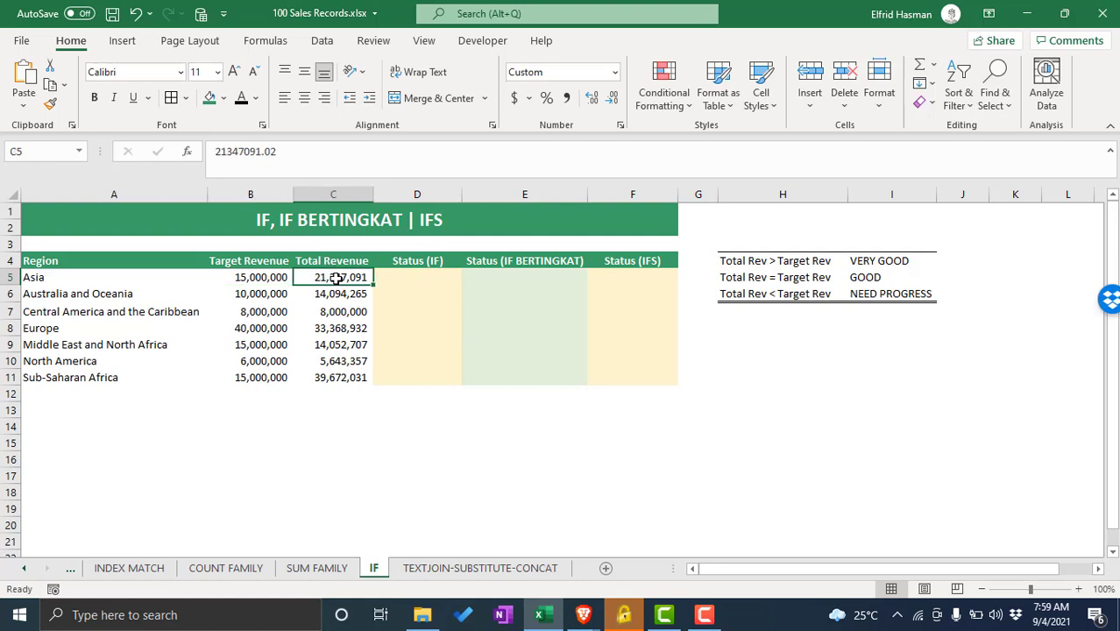
click(265, 277)
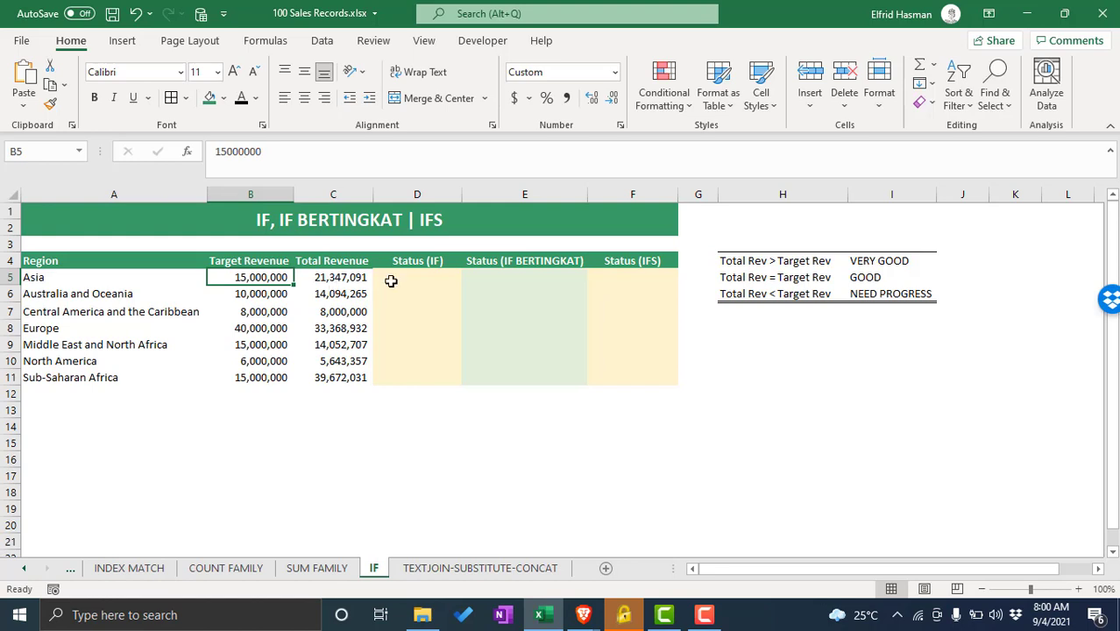
click(870, 260)
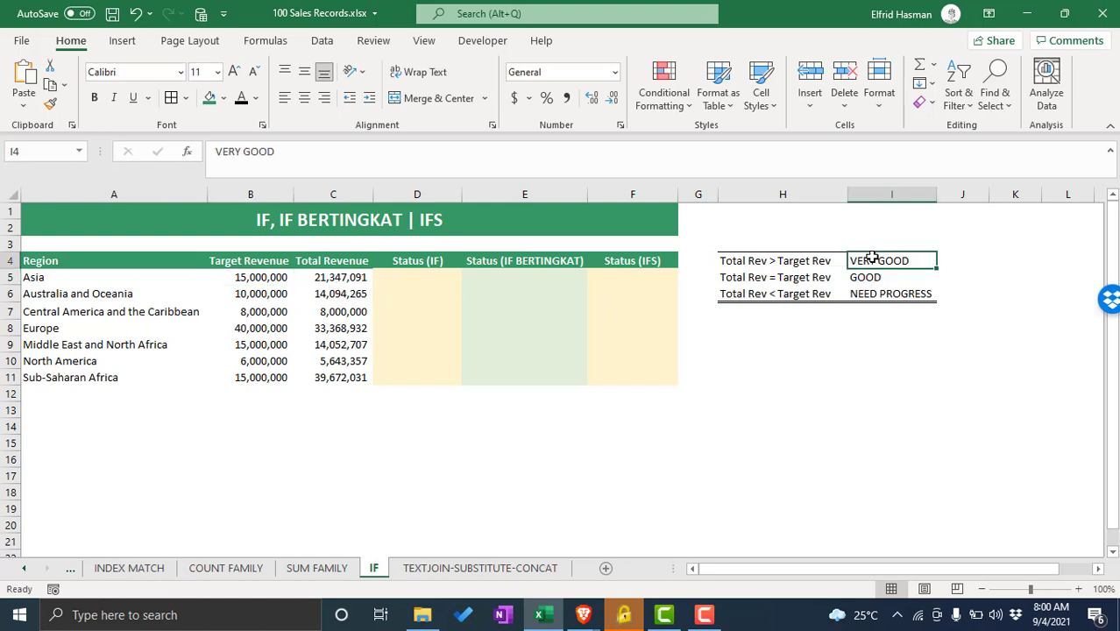
click(341, 277)
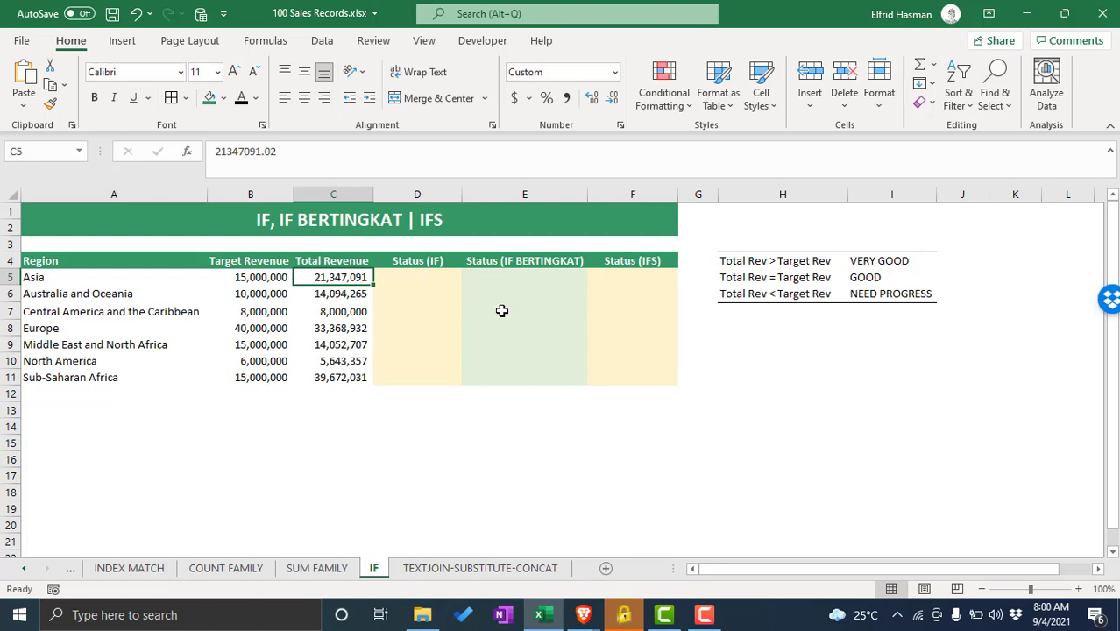
- Start an IF formula in D5 with the logical test C5>B5, comparing Asia's Total Revenue with its Target Revenue
click(415, 277)
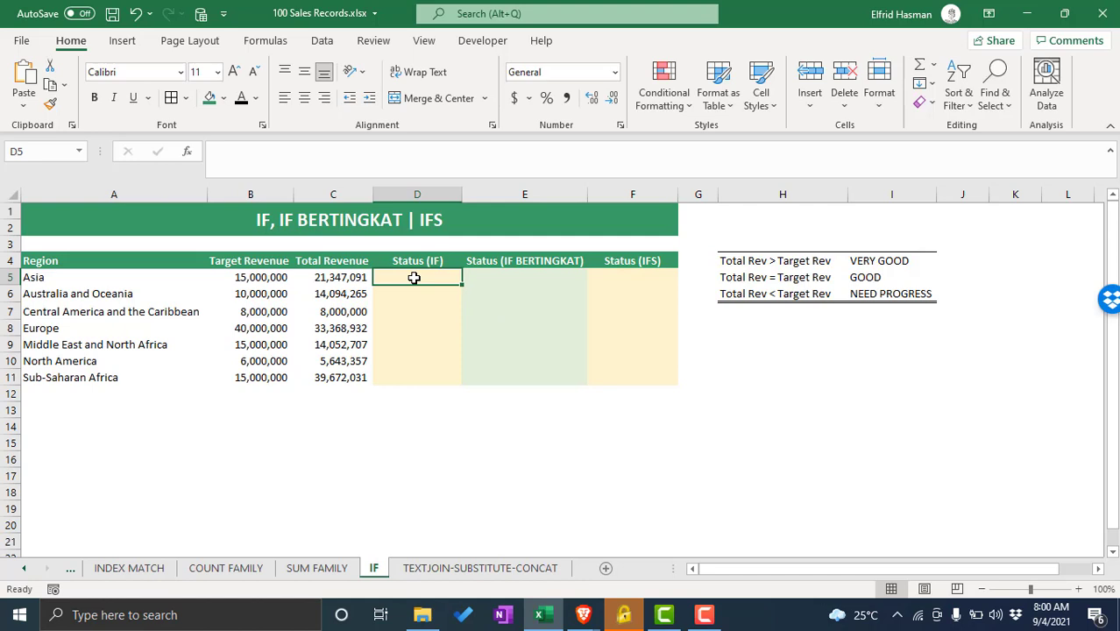
double_click(414, 278)
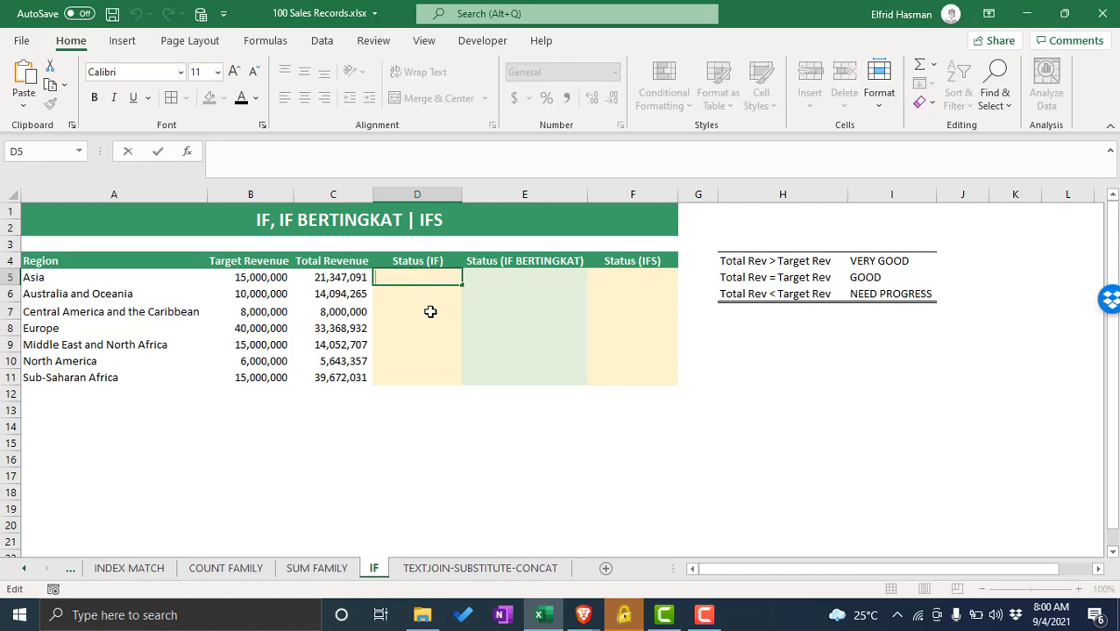
text(=if)
key(Tab)
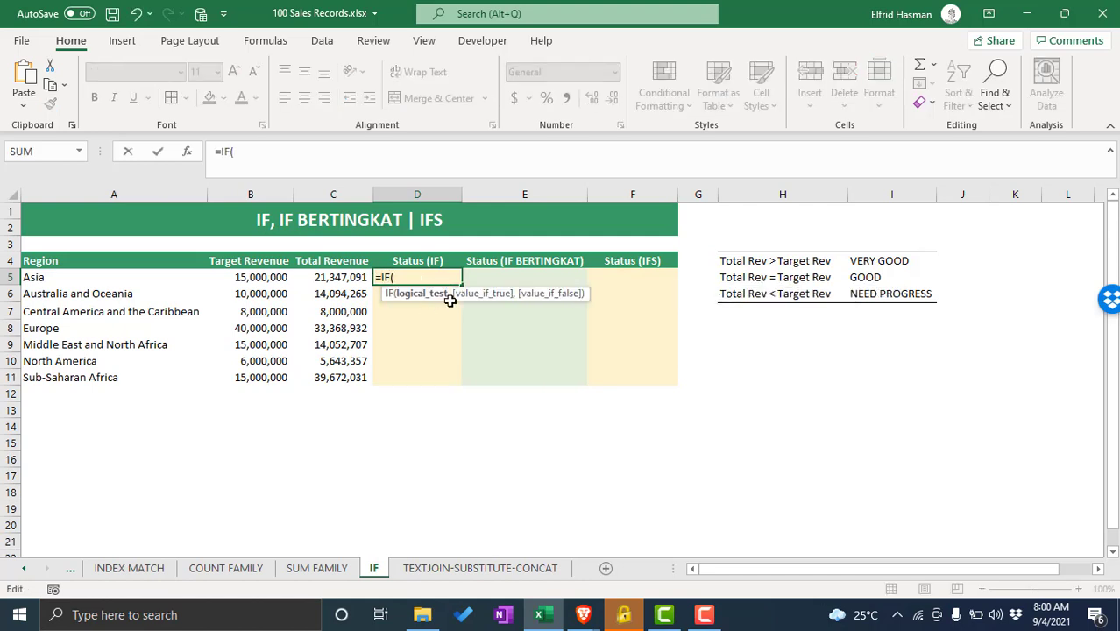
click(347, 277)
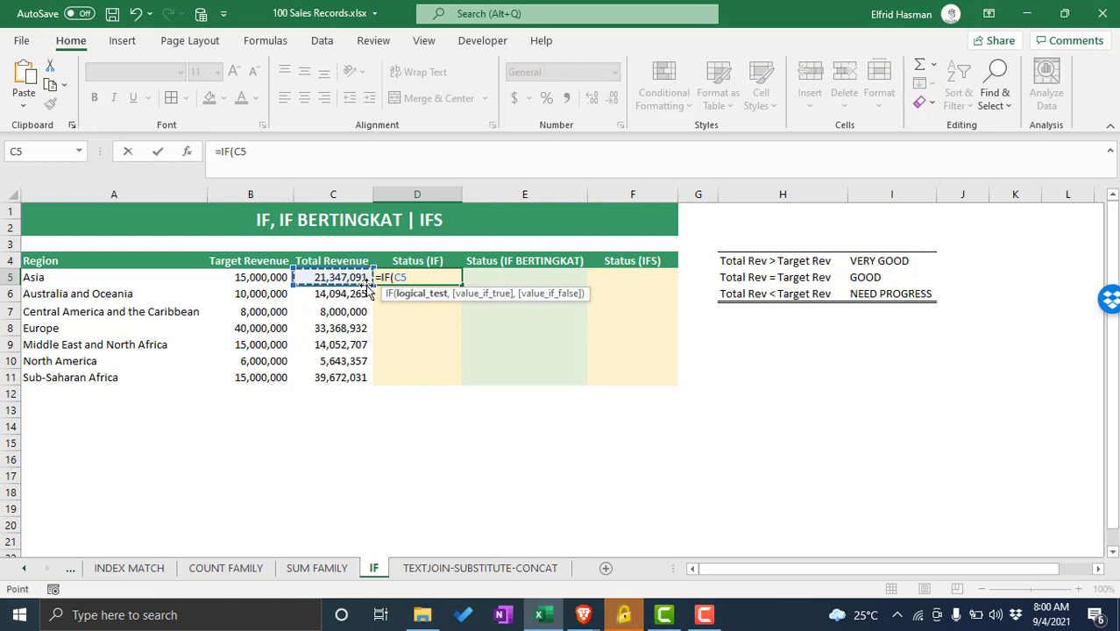
text(>)
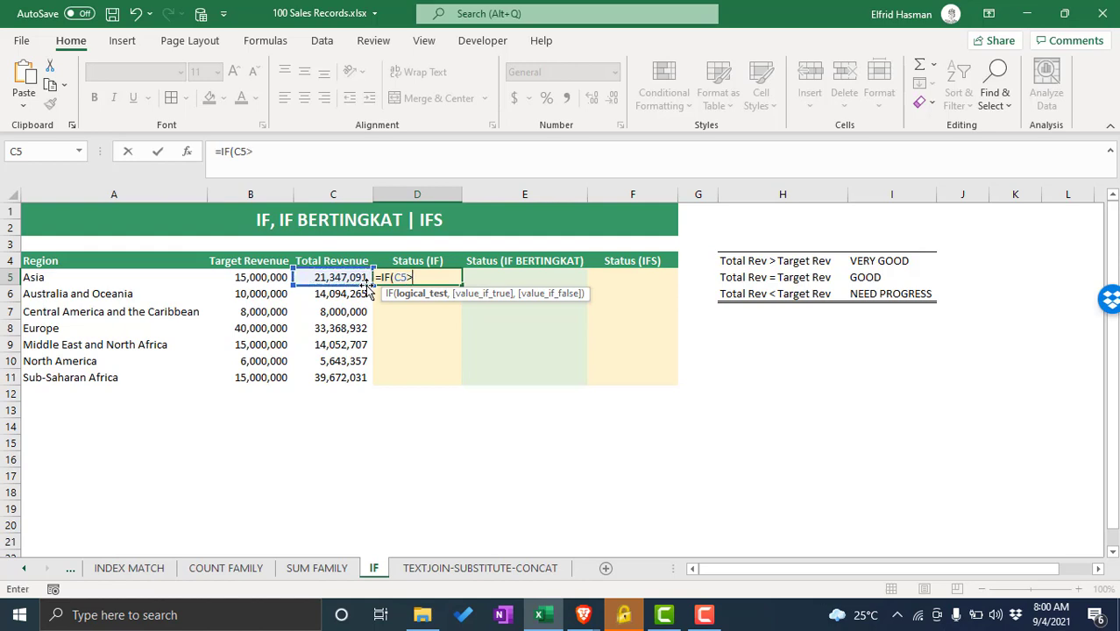
click(268, 277)
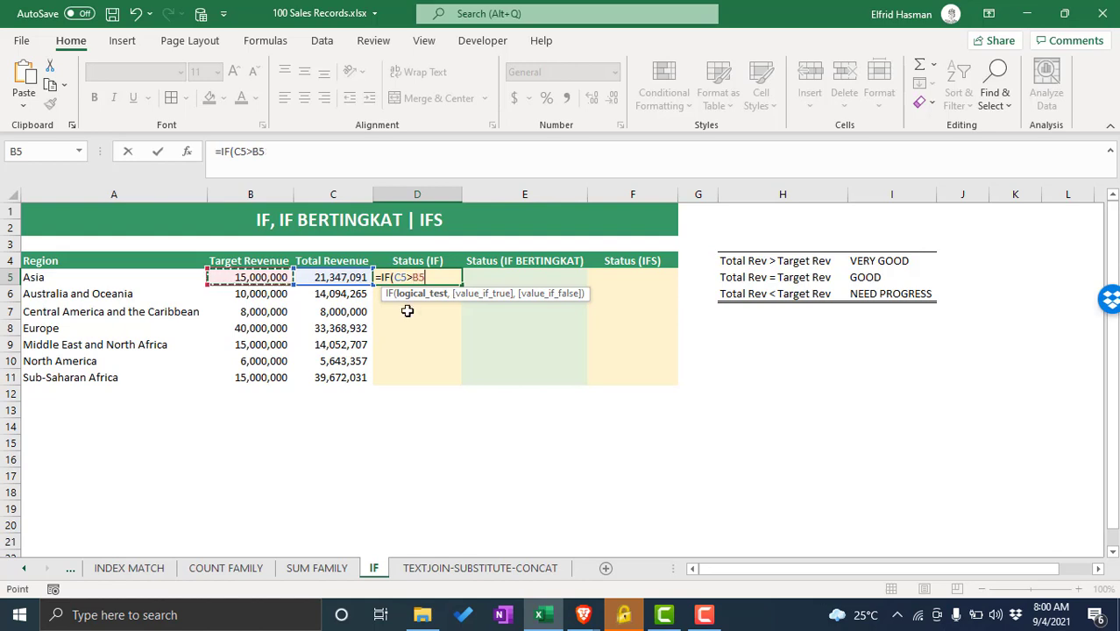
text(,)
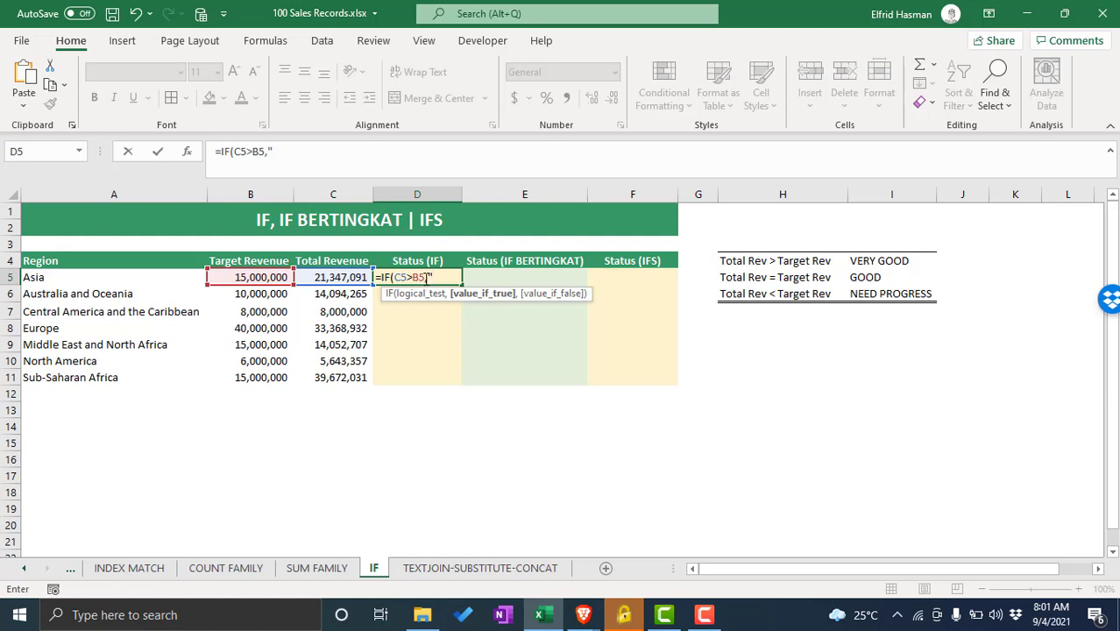
- Add "VERY GOOD" as the value-if-true argument of the IF formula in D5
drag(427, 277, 396, 277)
click(445, 276)
text(VERY GOOD)
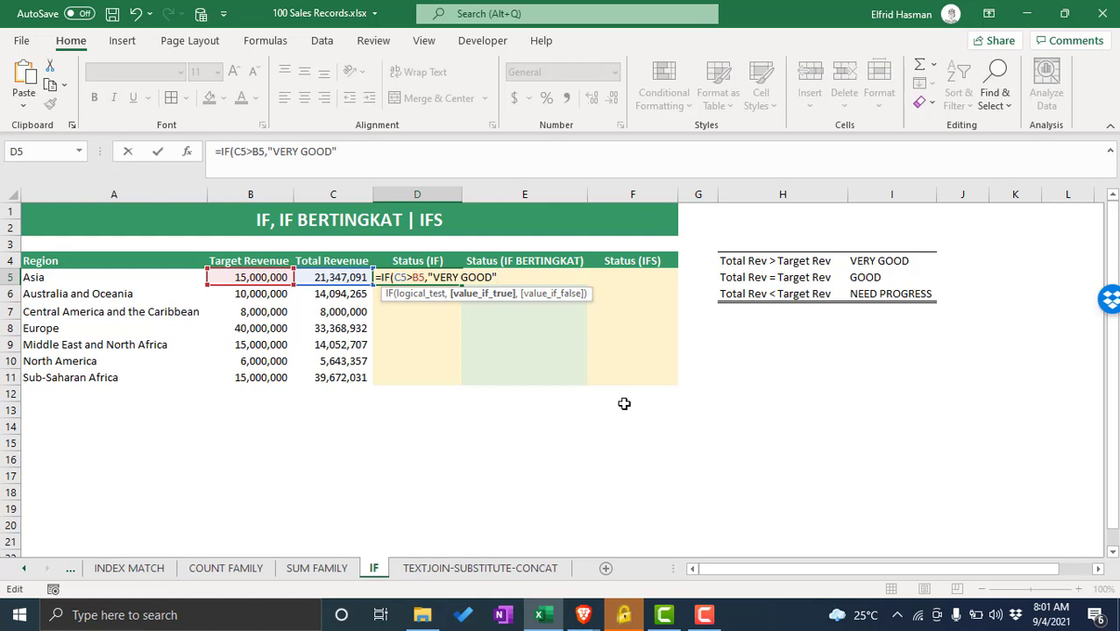
text(",)
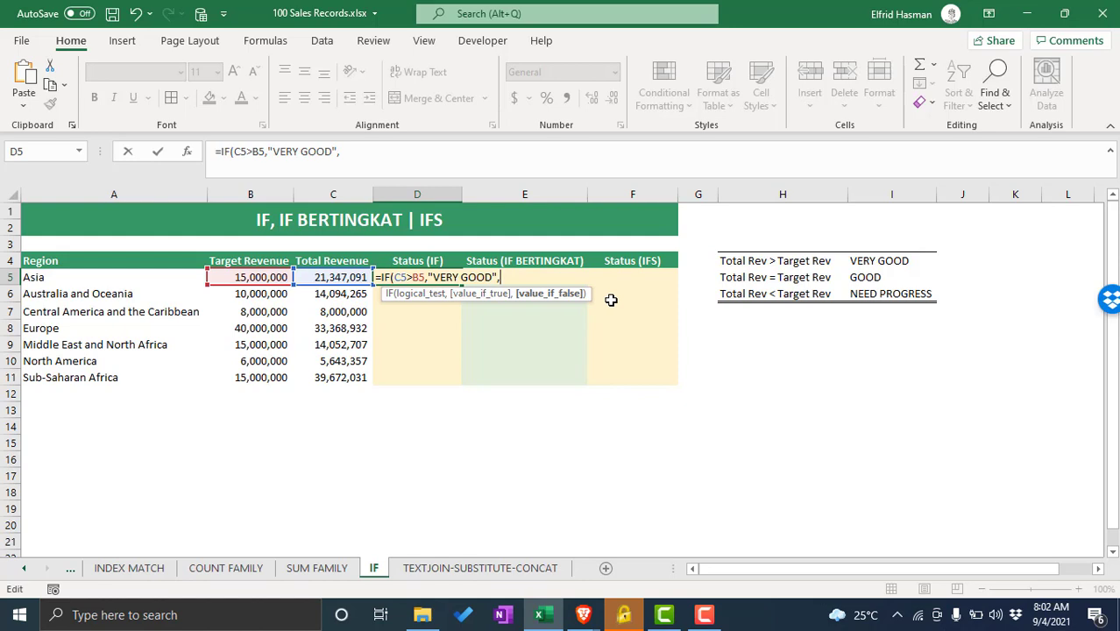
- Add "NEED PROGRESS" as the value-if-false argument and complete the IF formula in D5
text(N)
key(BackSpace)
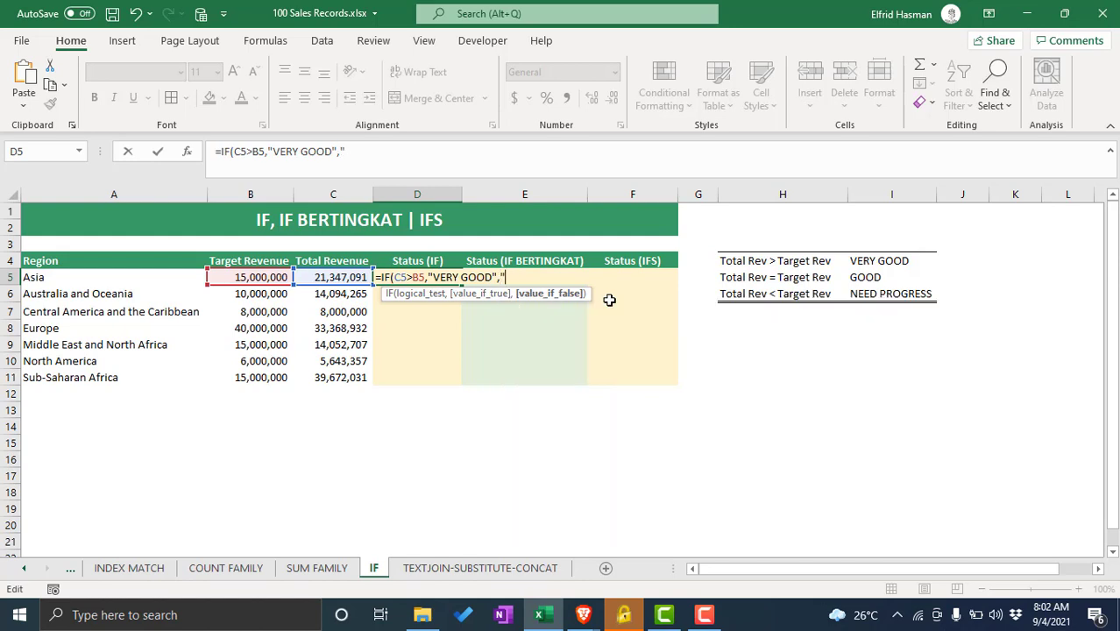
text(NEED PROGRESS)
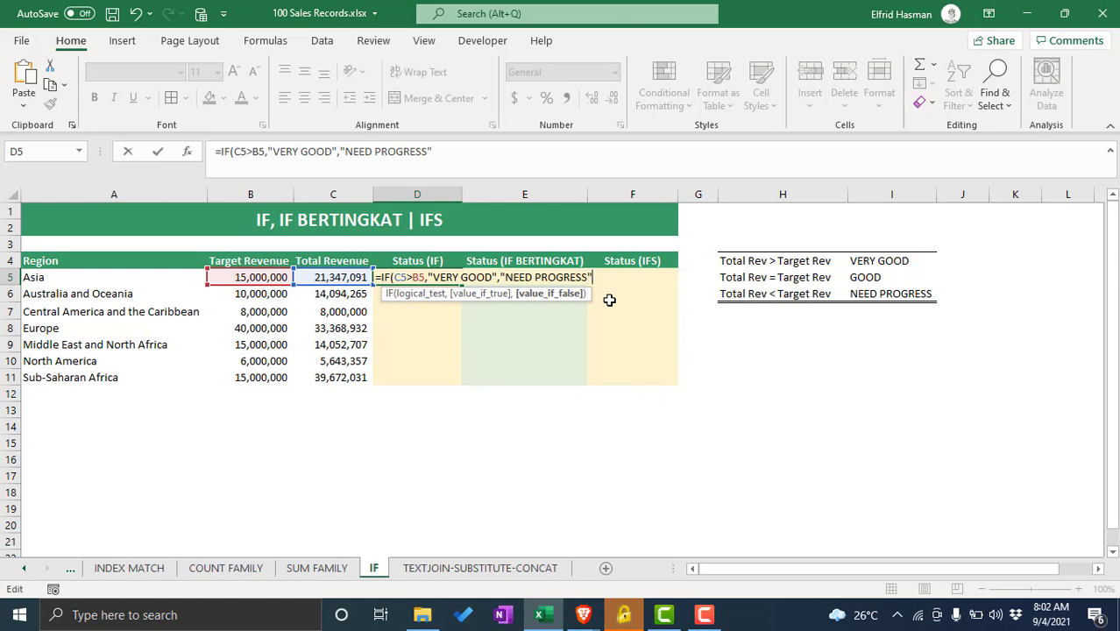
text("))
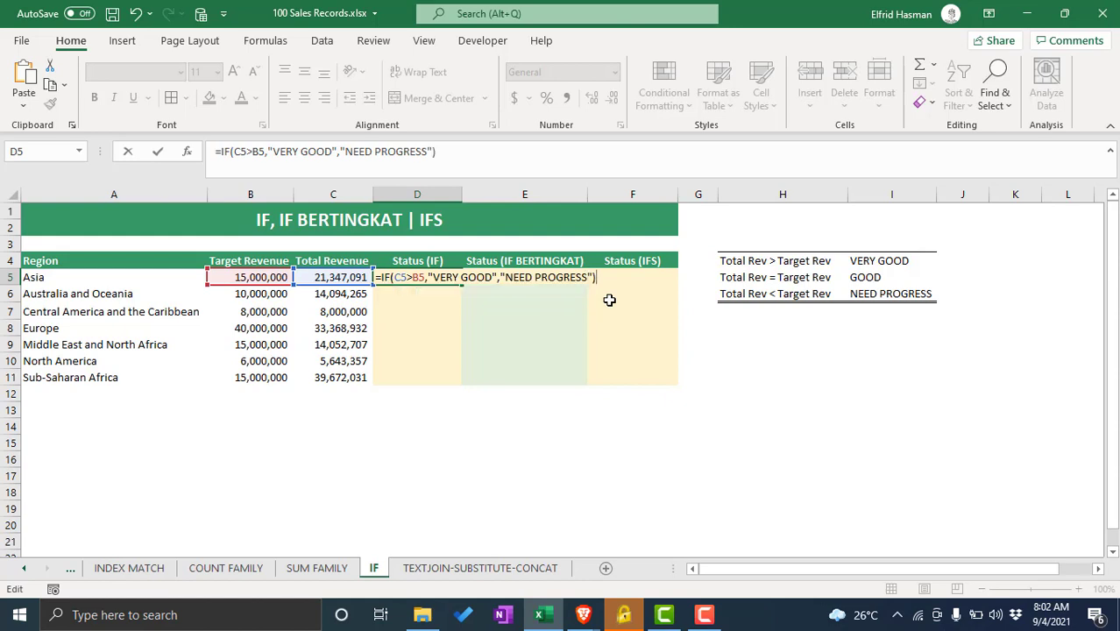
key(Return)
- Fill the IF formula from D5 down the Status (IF) column to D11
click(444, 277)
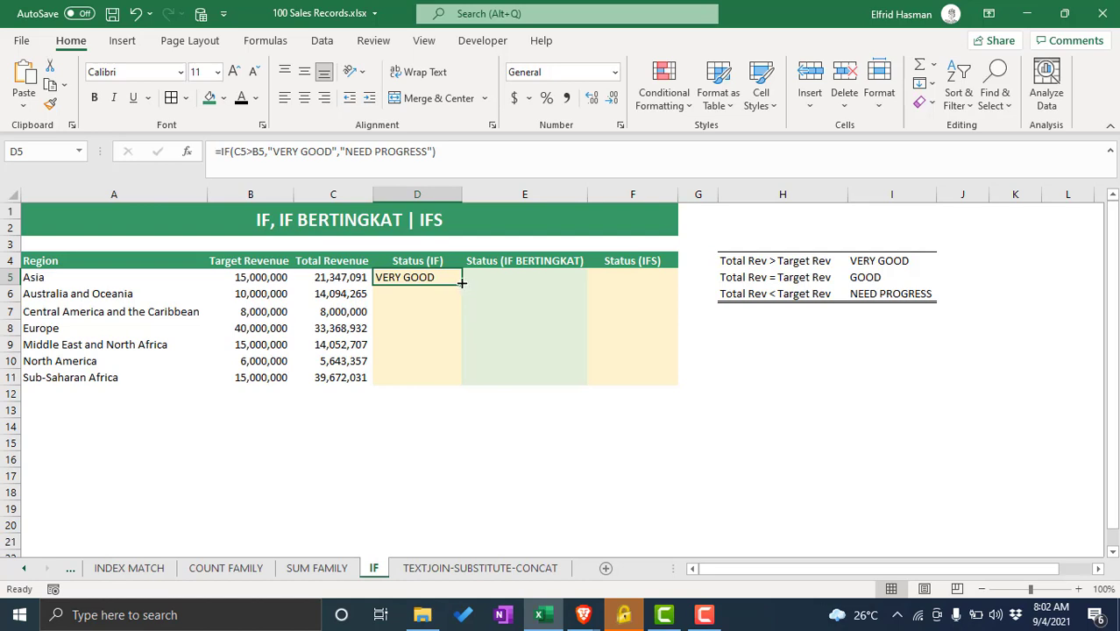
double_click(462, 282)
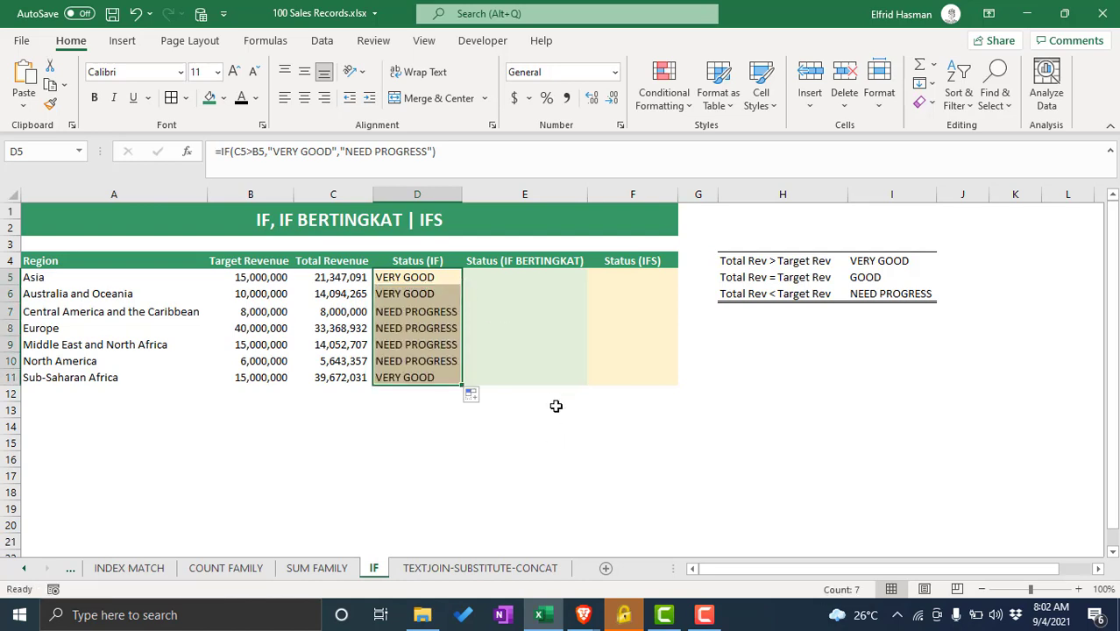
click(554, 396)
click(489, 275)
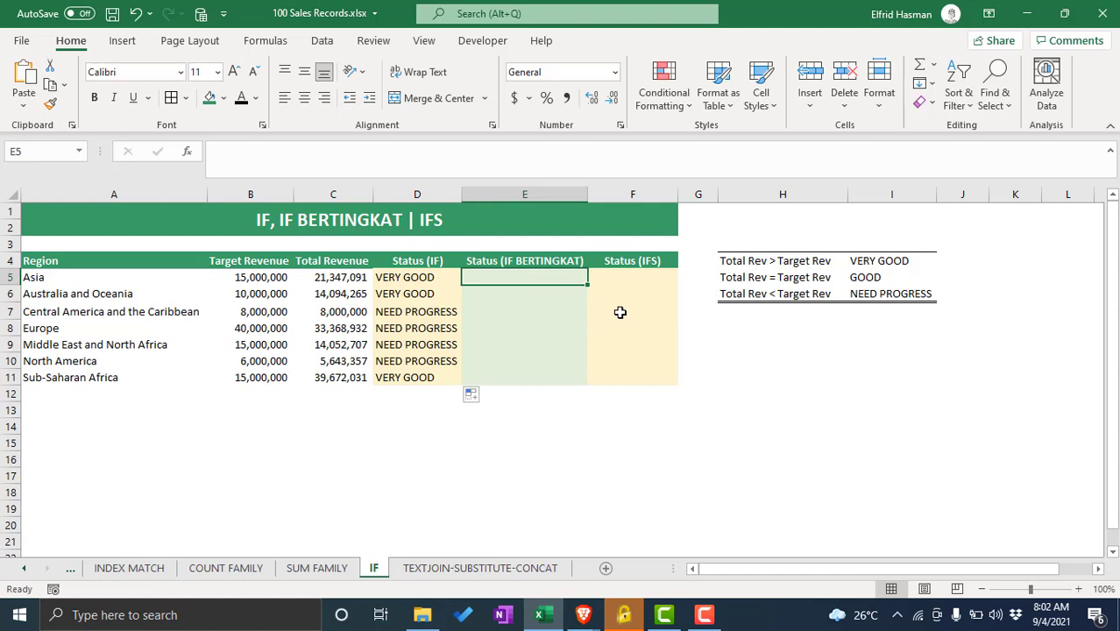
double_click(545, 277)
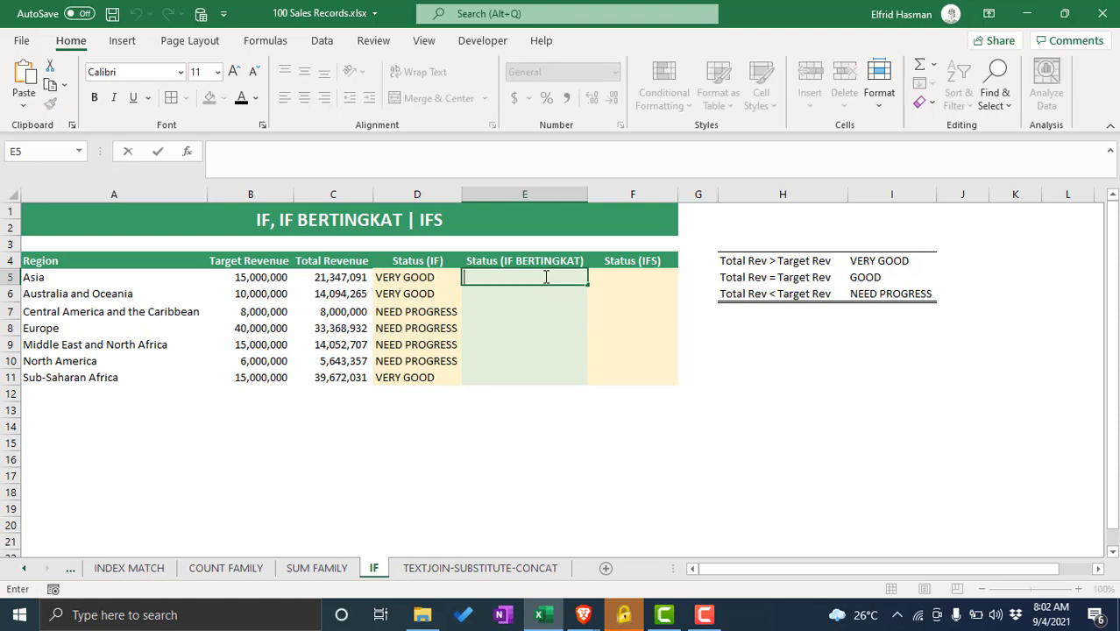
click(669, 348)
click(527, 278)
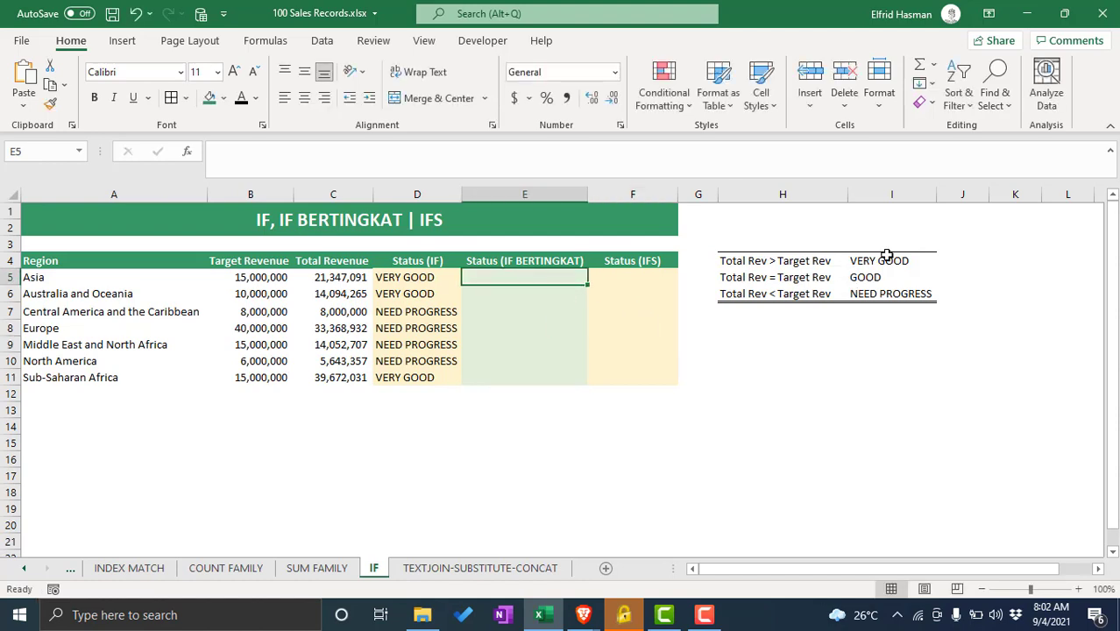
- Examine the three revenue conditions and their status labels in the criteria table in H4:I6
click(883, 194)
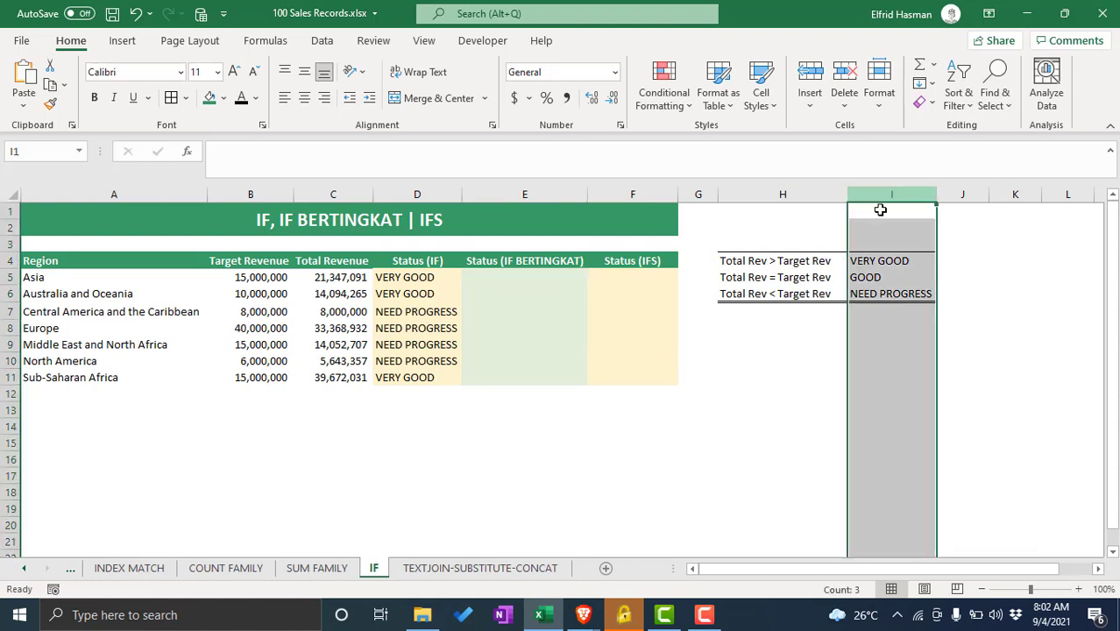
click(881, 273)
click(884, 260)
click(875, 275)
click(885, 260)
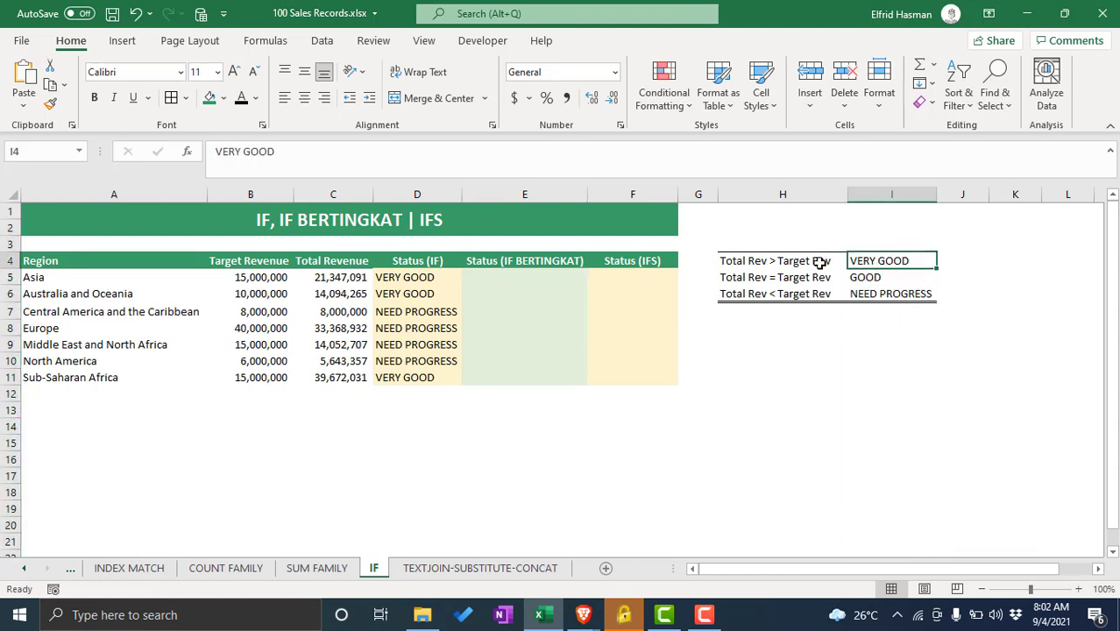
click(801, 263)
click(864, 261)
click(815, 265)
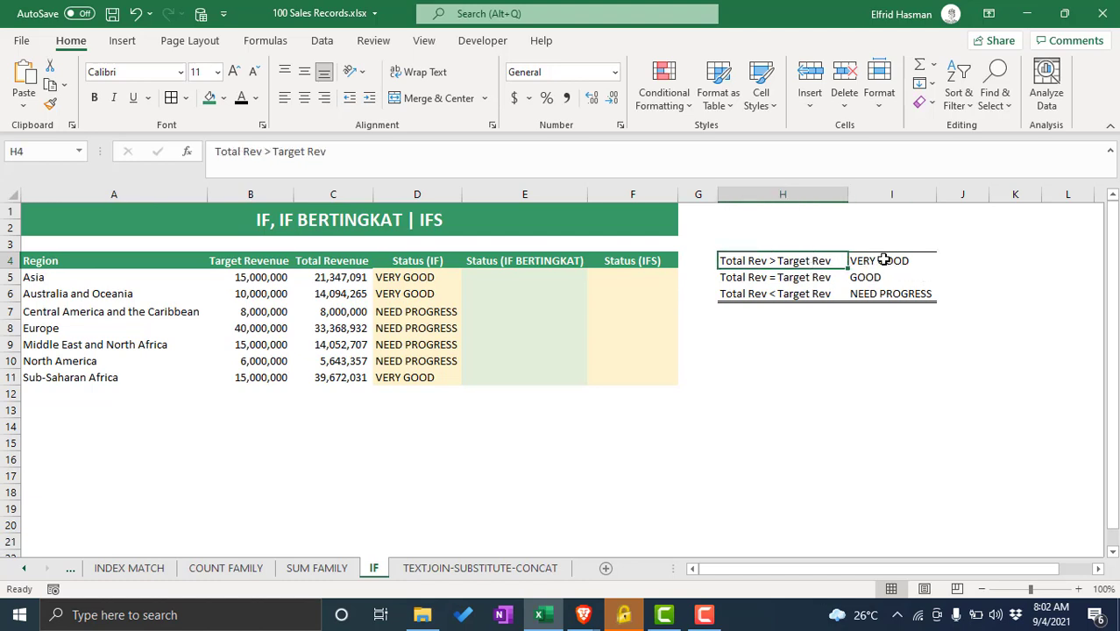
click(877, 260)
click(827, 260)
drag(886, 259, 887, 295)
click(997, 261)
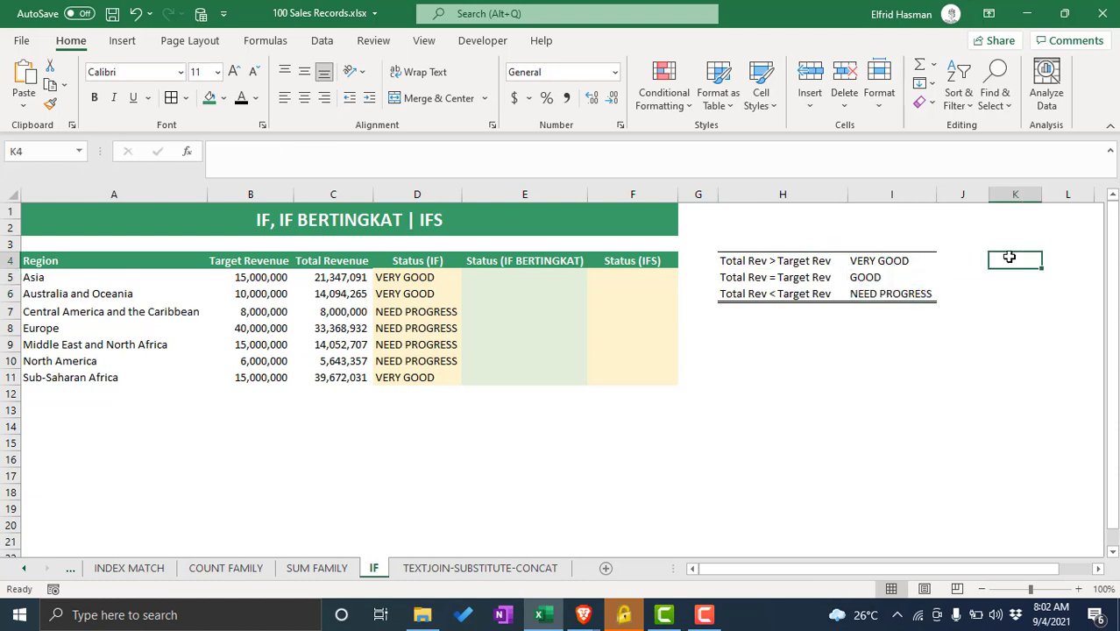
click(827, 261)
click(975, 266)
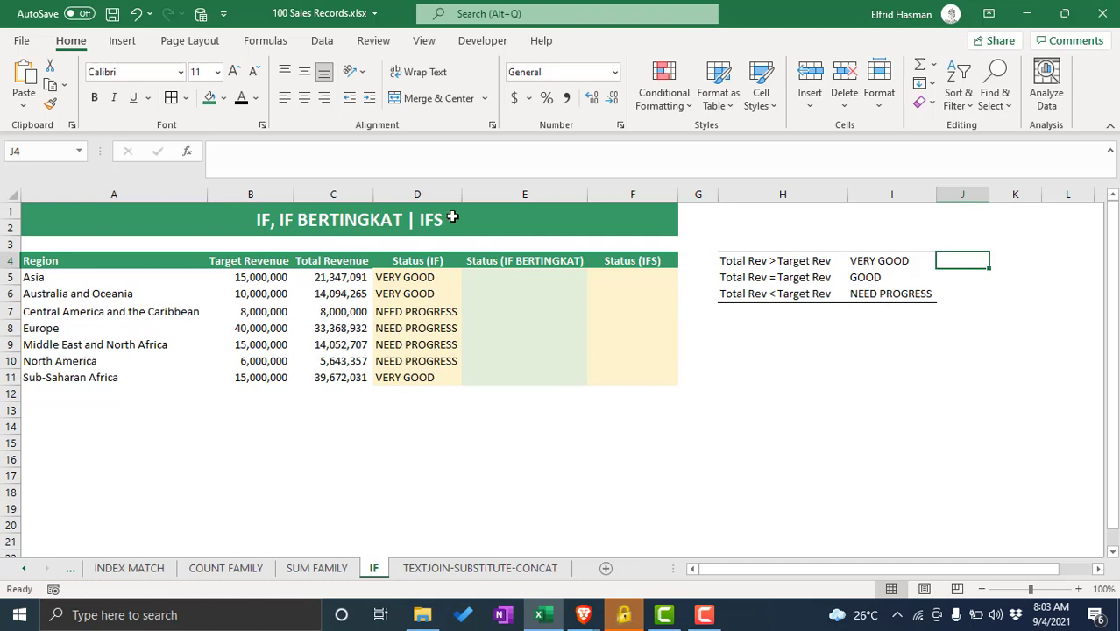
- Compare the Asia and Australia and Oceania Total and Target Revenue values with the status criteria in H4:I6
click(347, 280)
click(241, 279)
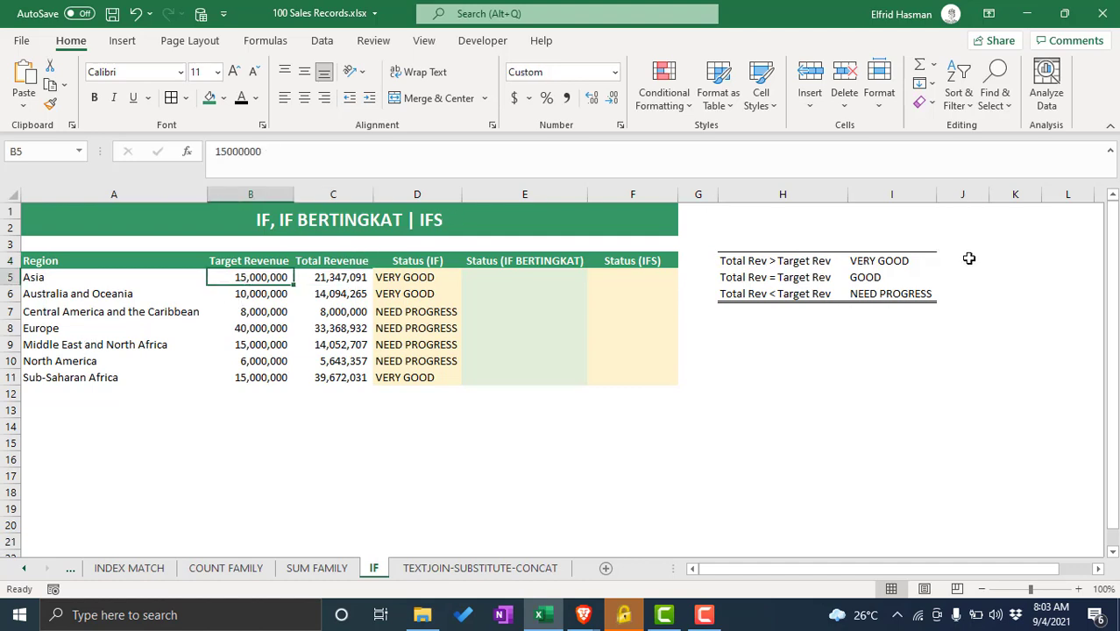
click(891, 265)
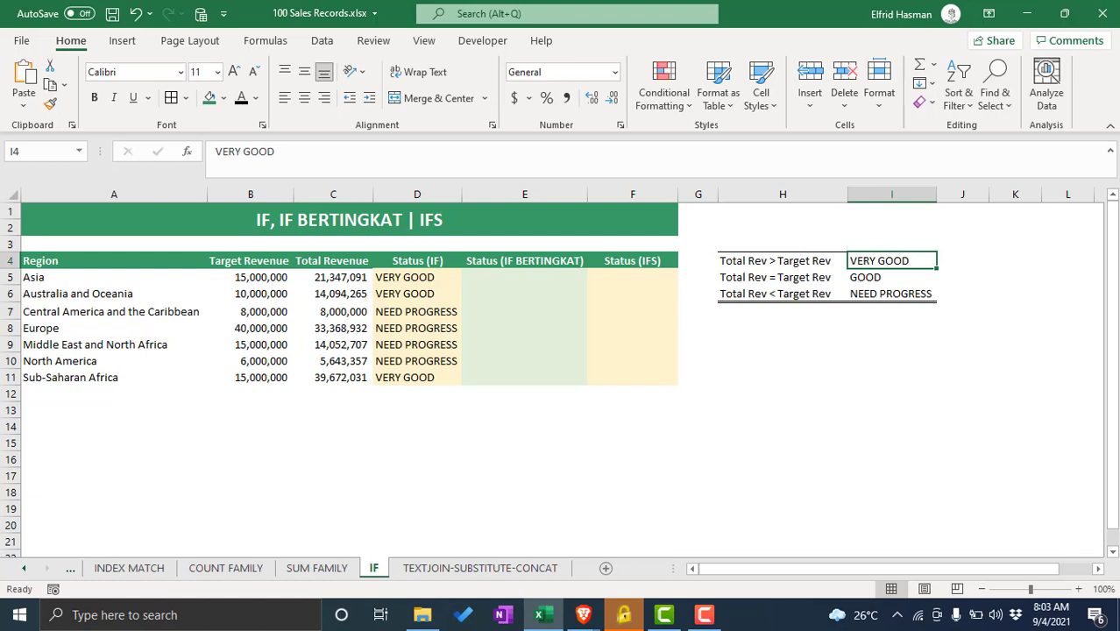
click(340, 295)
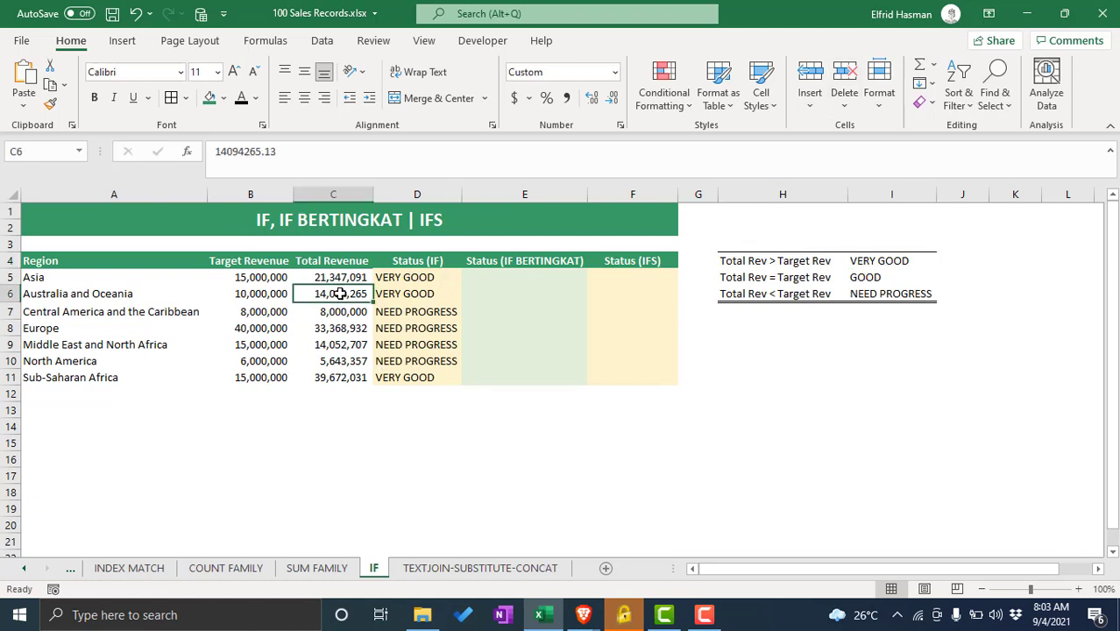
click(250, 296)
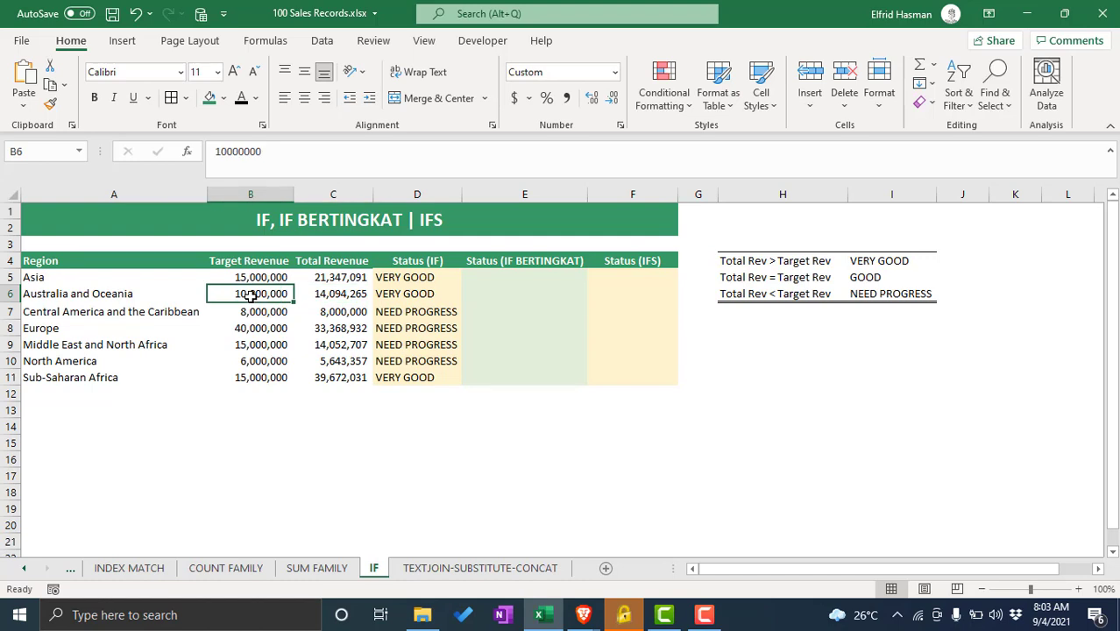
click(872, 277)
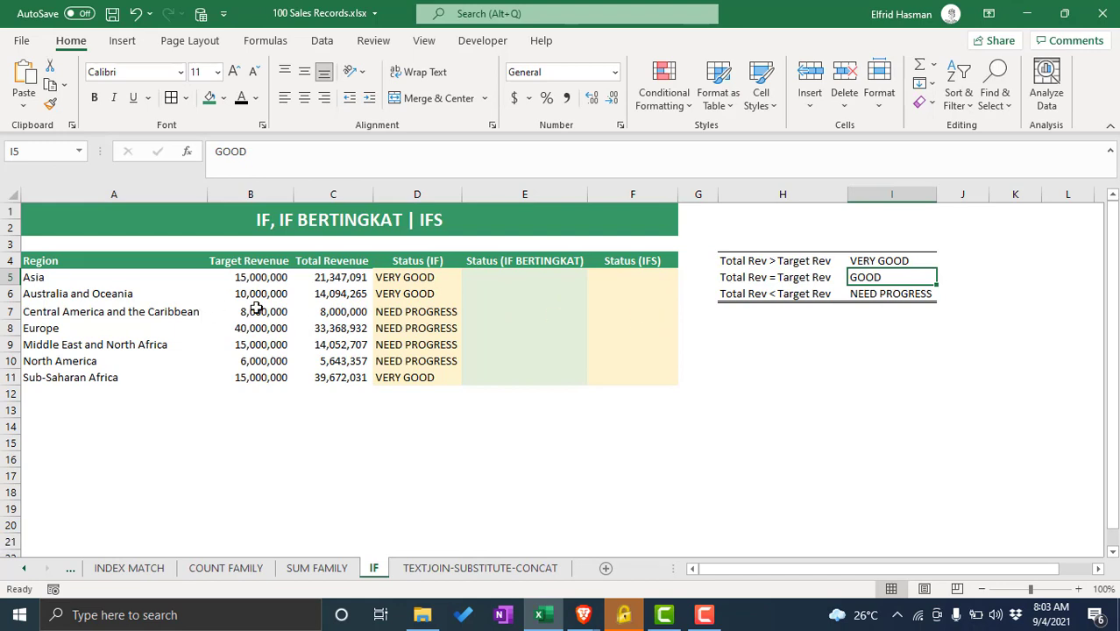
click(341, 282)
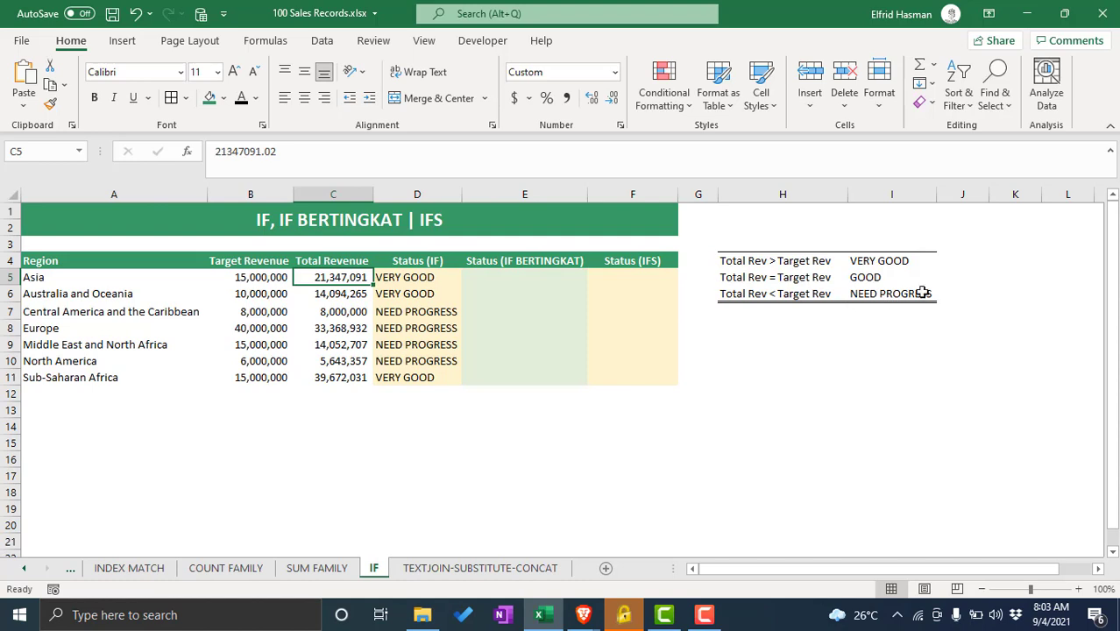
click(269, 277)
click(880, 293)
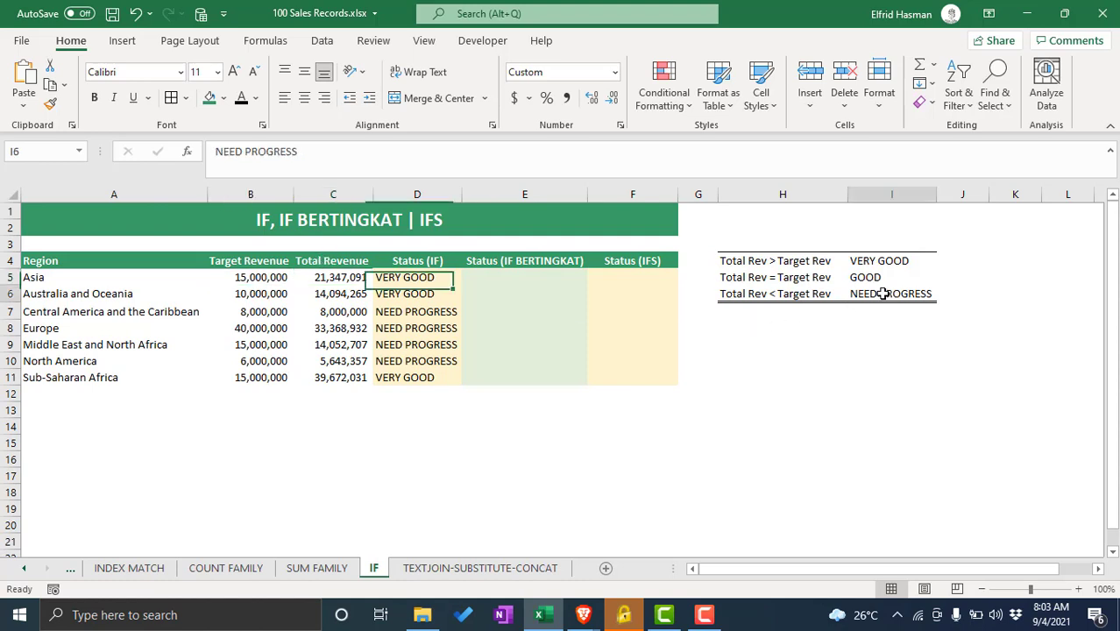
click(819, 360)
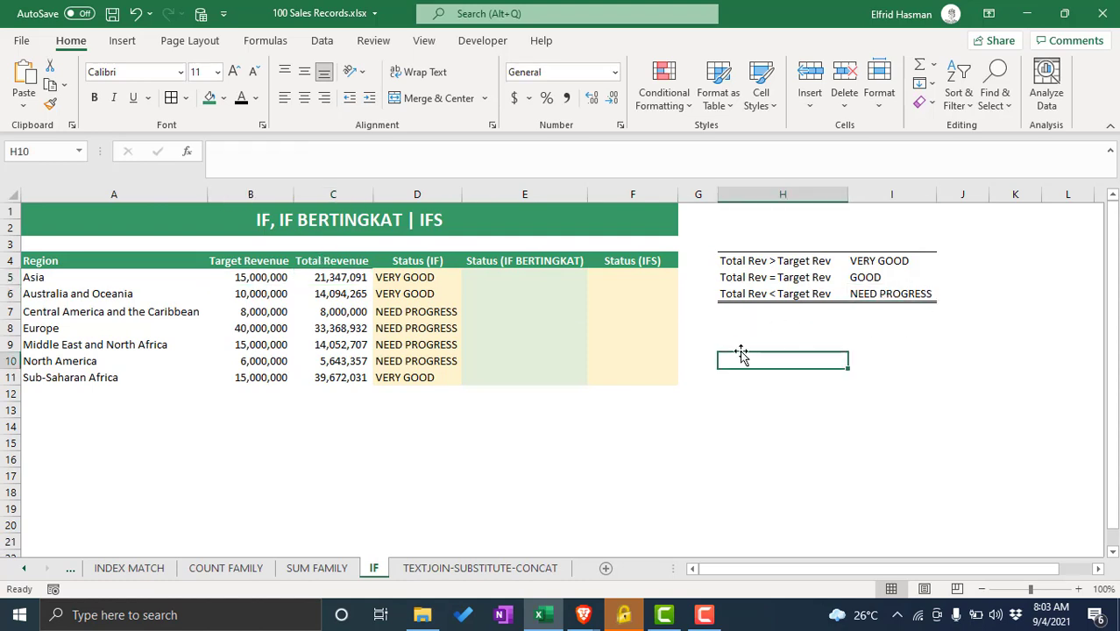
- Start an IF formula in E5 with the logical test C5>B5 and "VERY GOOD" as the value if true
click(508, 278)
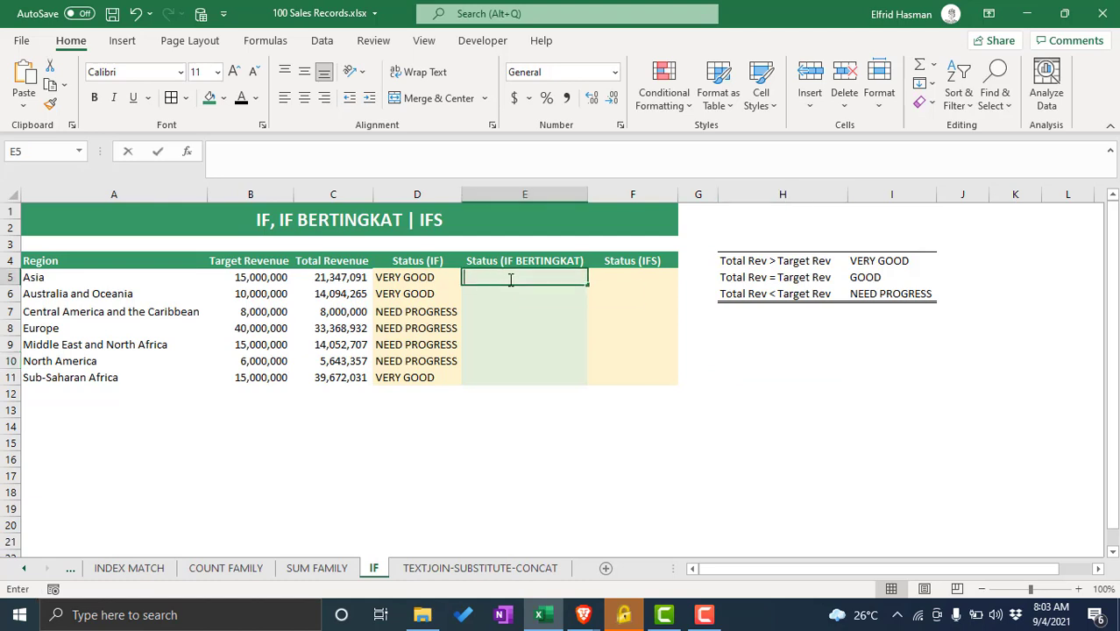
click(720, 368)
click(474, 275)
text(=IF()
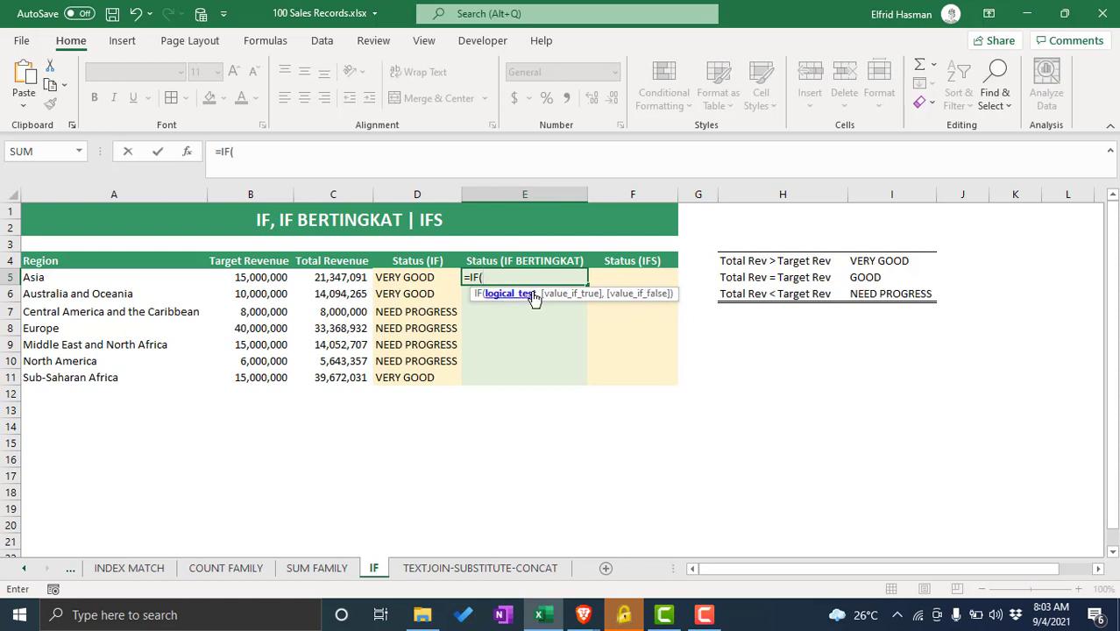
click(345, 276)
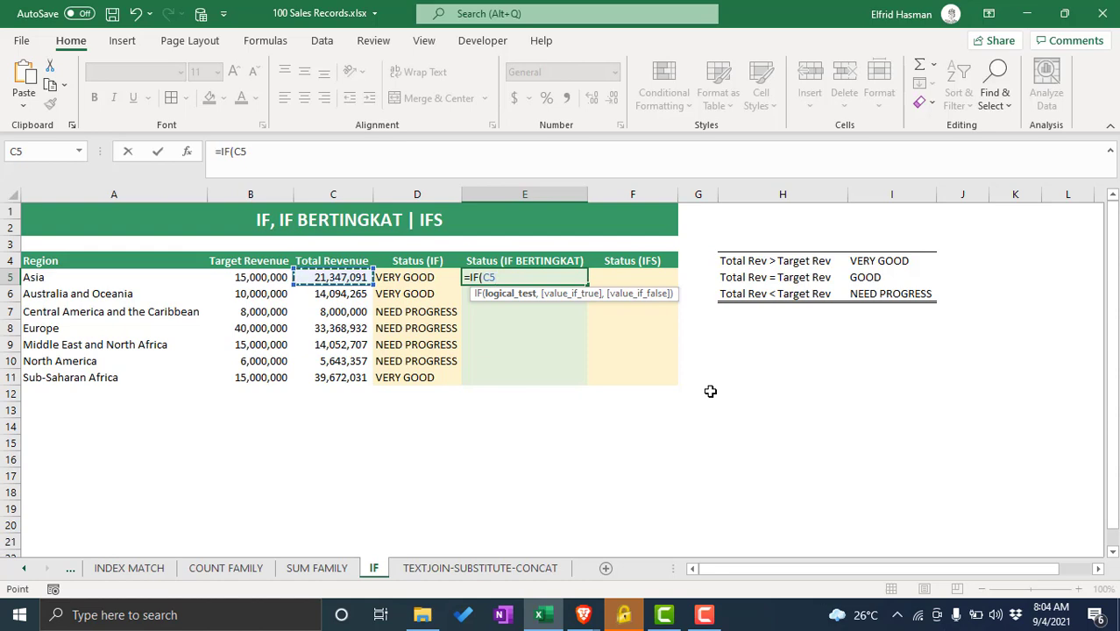
text(>)
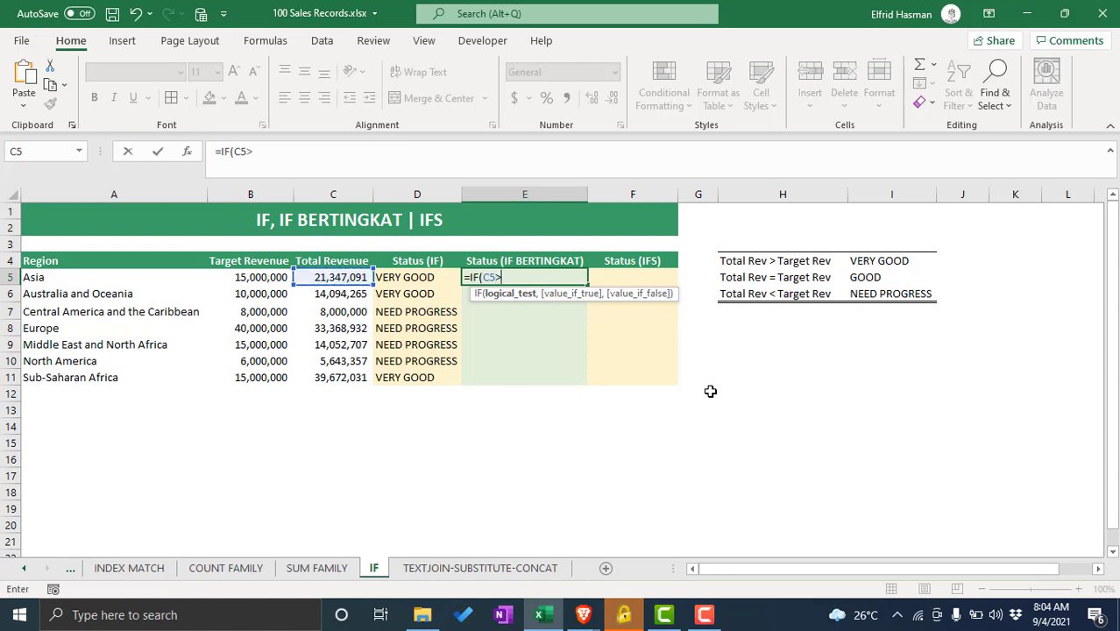
click(249, 279)
text(,)
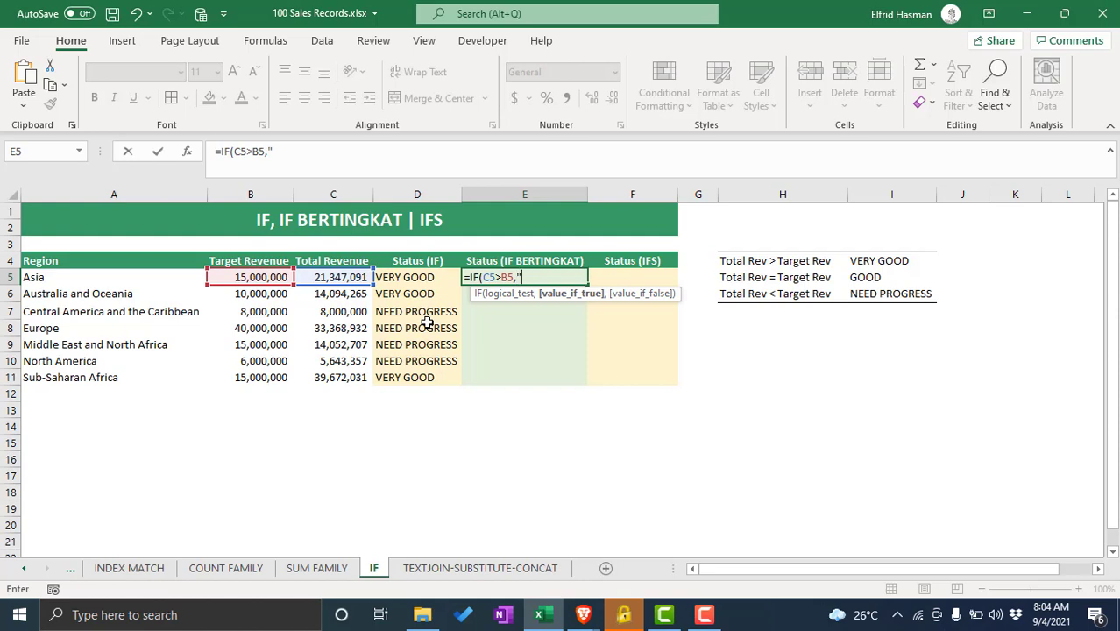
text("VERY GOOD)
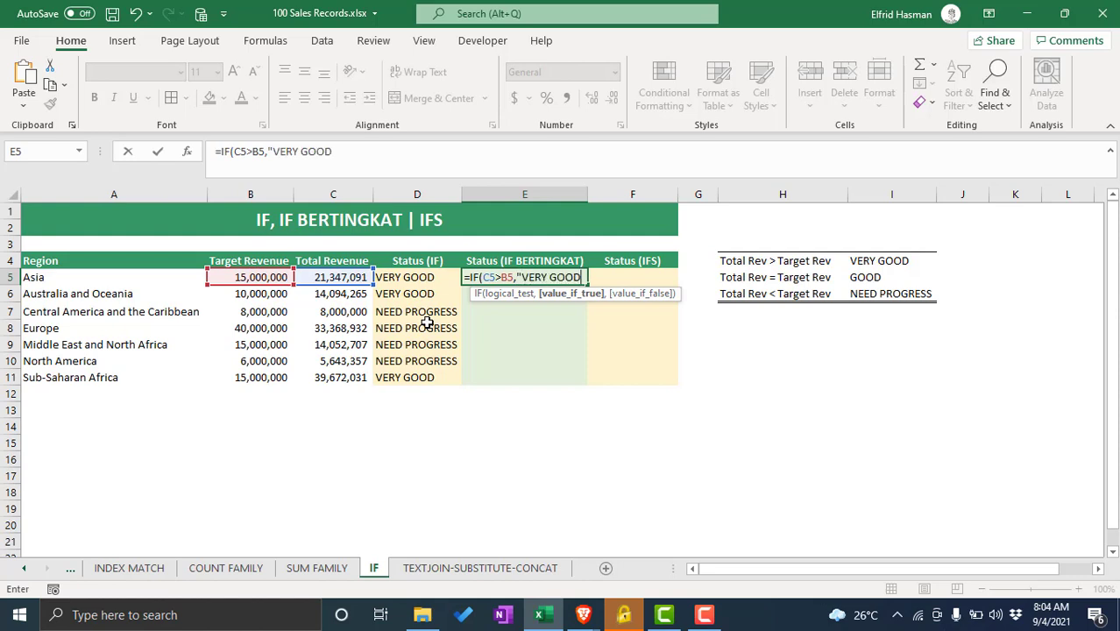
text(",)
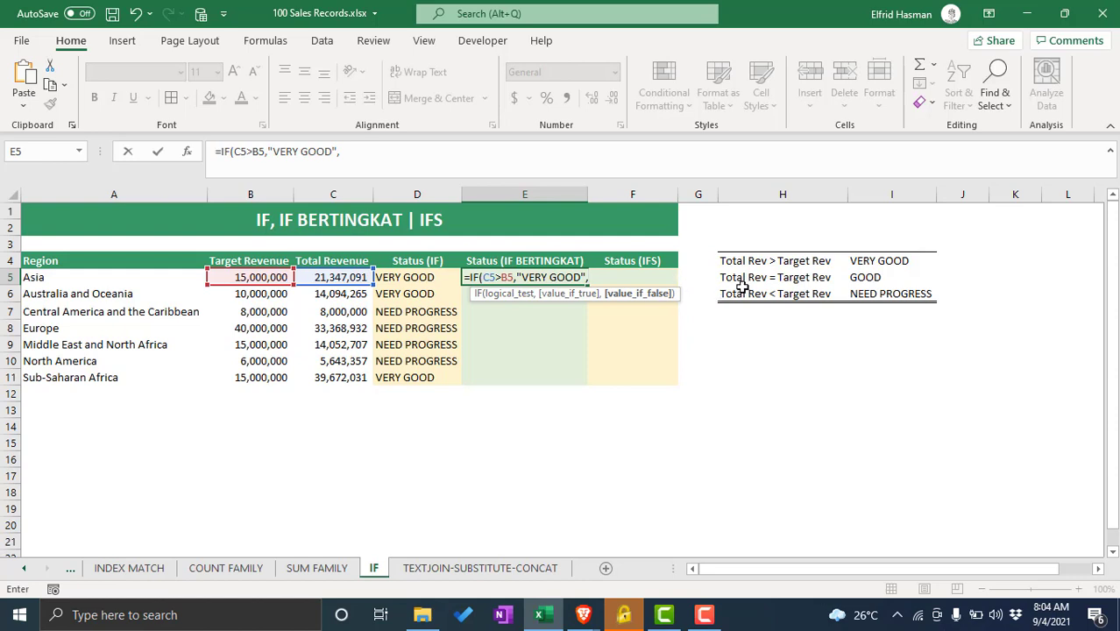
- Nest a second IF as the value if false in E5, testing C5=B5 and returning "GOOD"
click(593, 277)
text(IF()
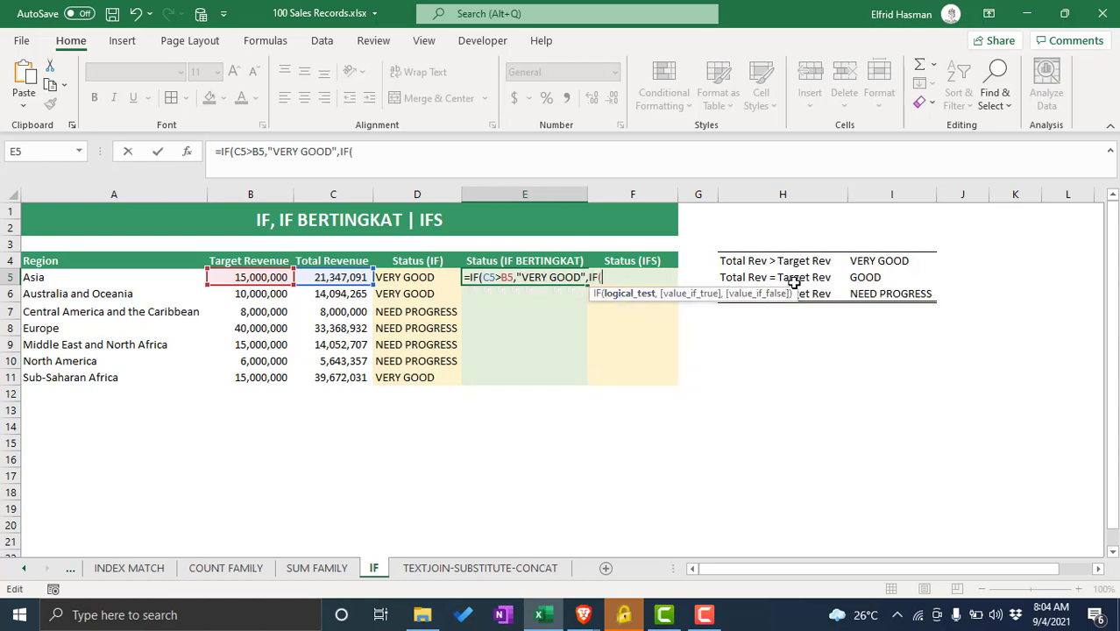
click(355, 277)
text(=)
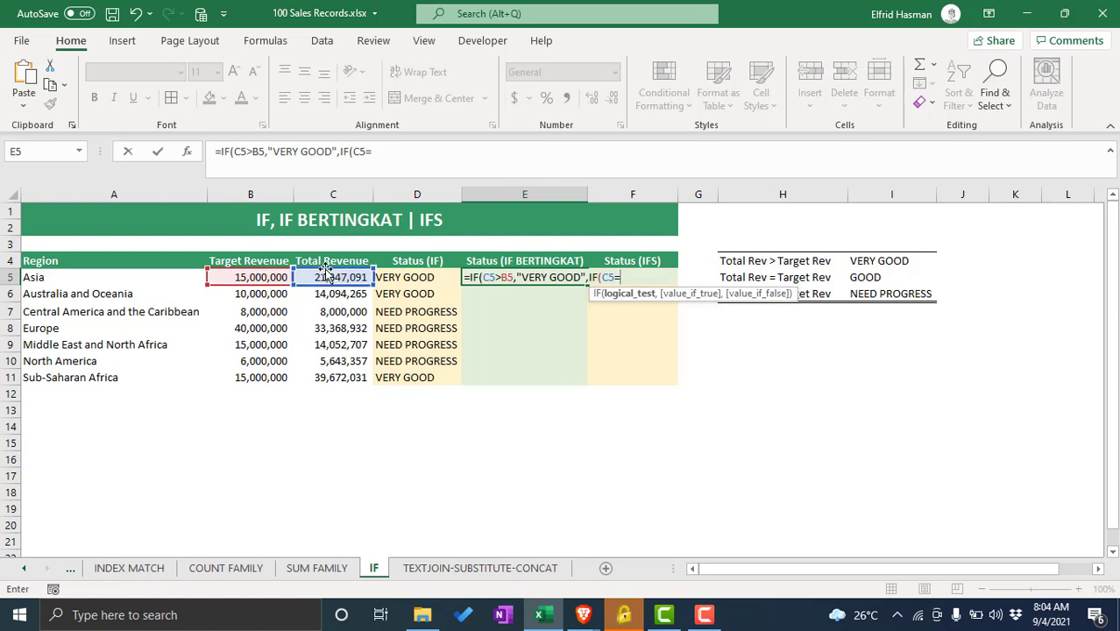
click(264, 276)
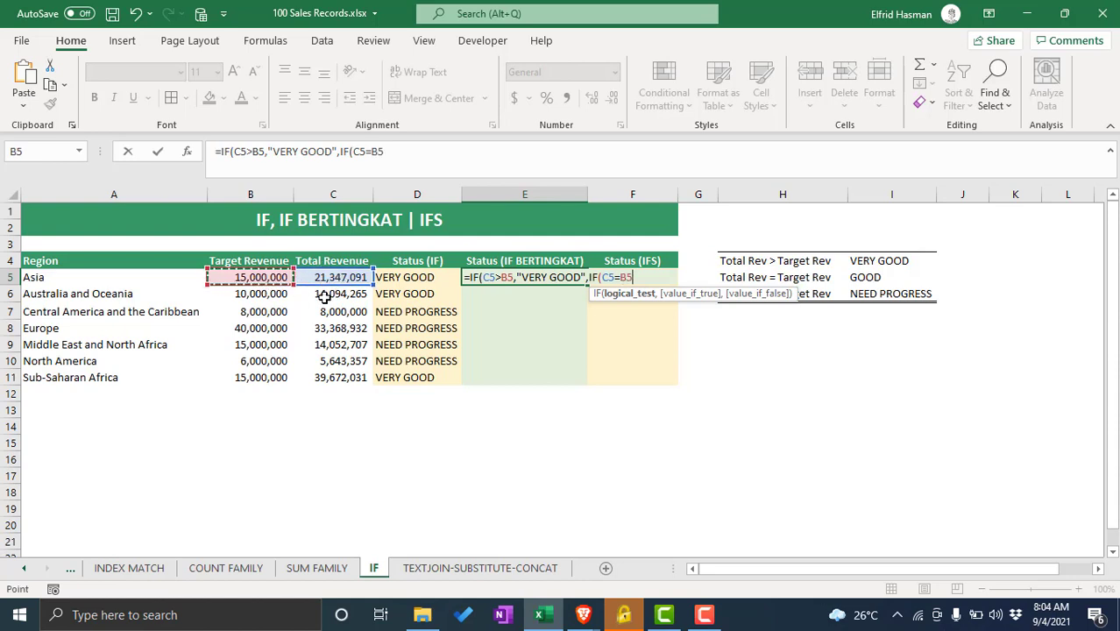
text(,)
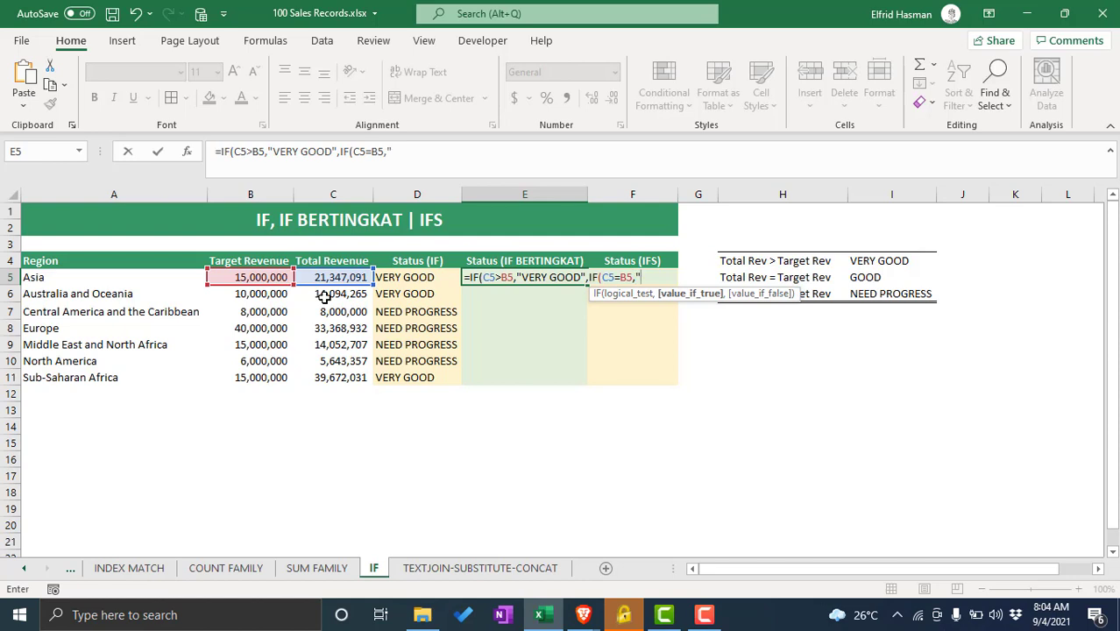
text("GOOD")
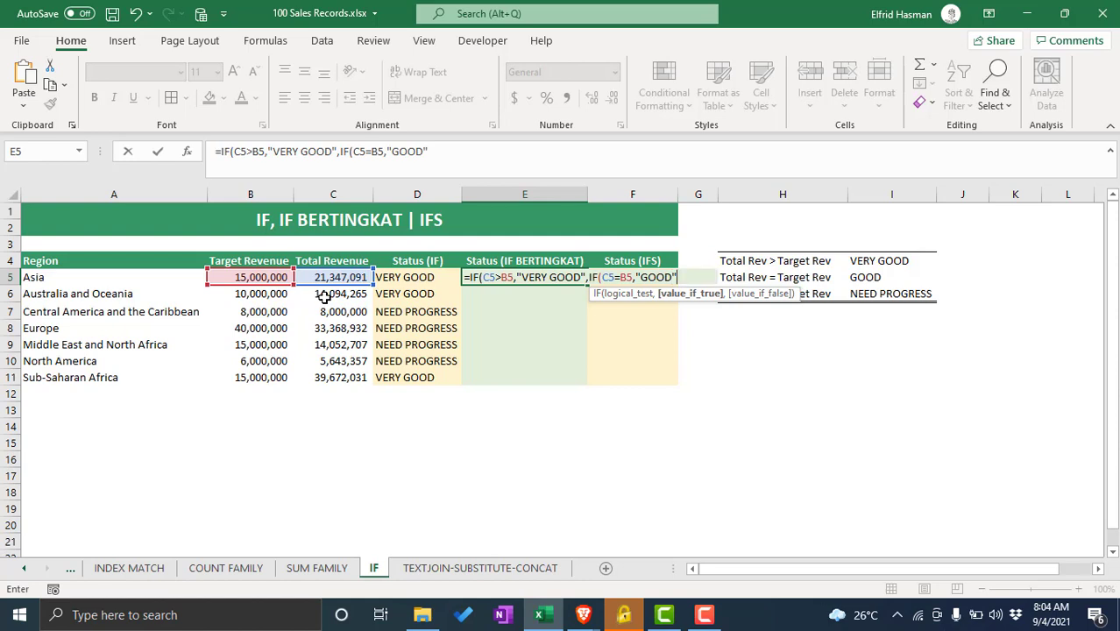
text(,)
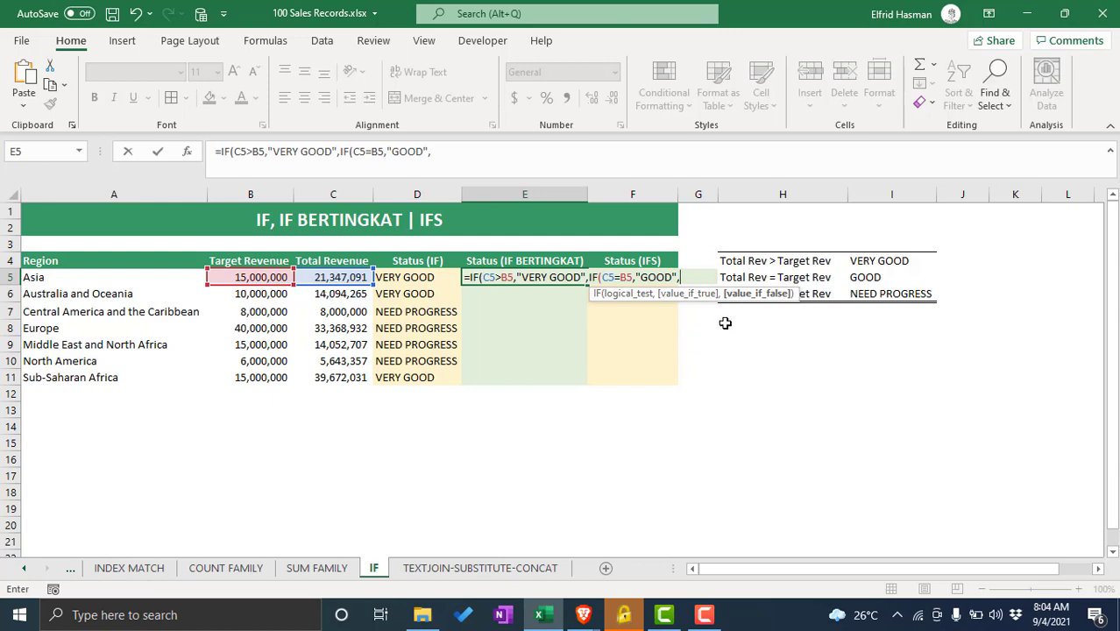
- Nest a third IF in E5 testing C5<B5 and returning "NEED PROGRESS", and complete the formula with all closing parentheses
scroll(793, 281, down, 1)
scroll(800, 264, up, 1)
text(IF()
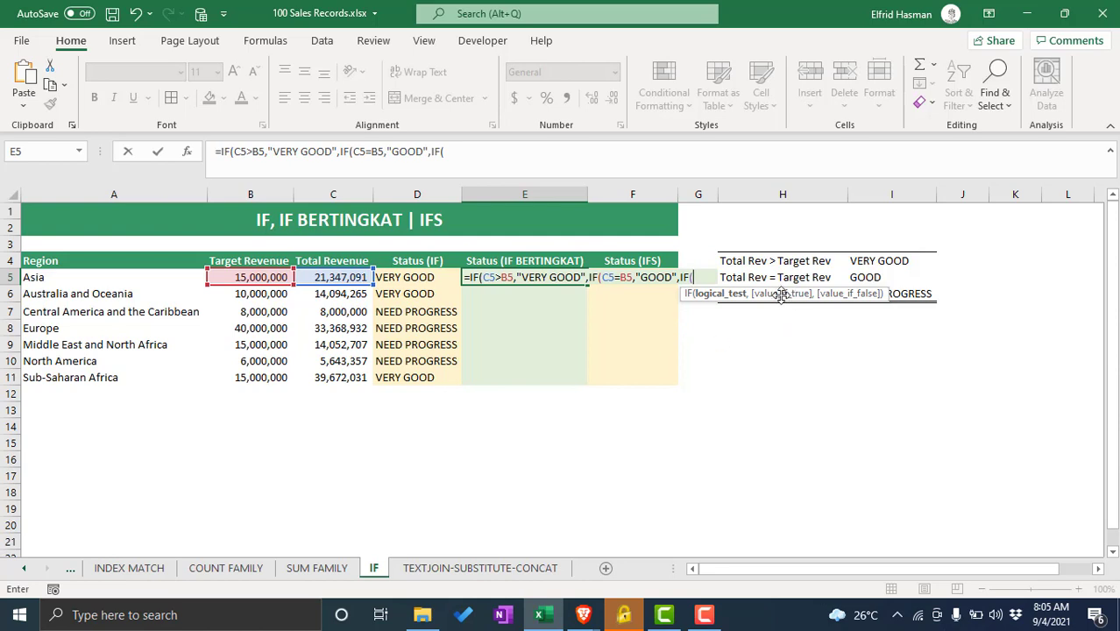
click(352, 277)
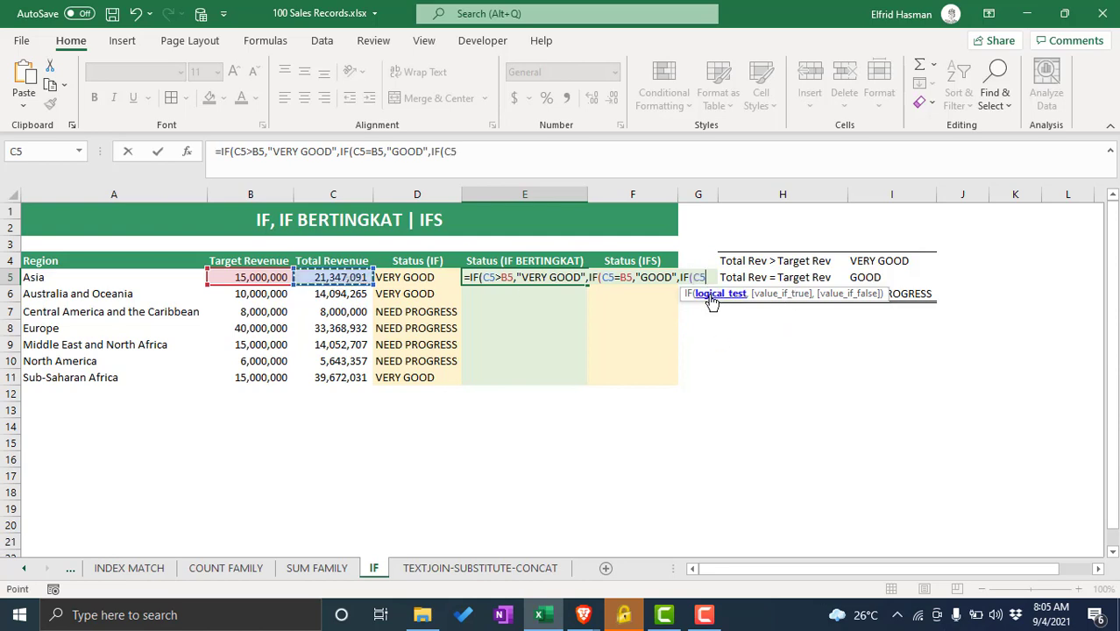
text(<)
click(263, 279)
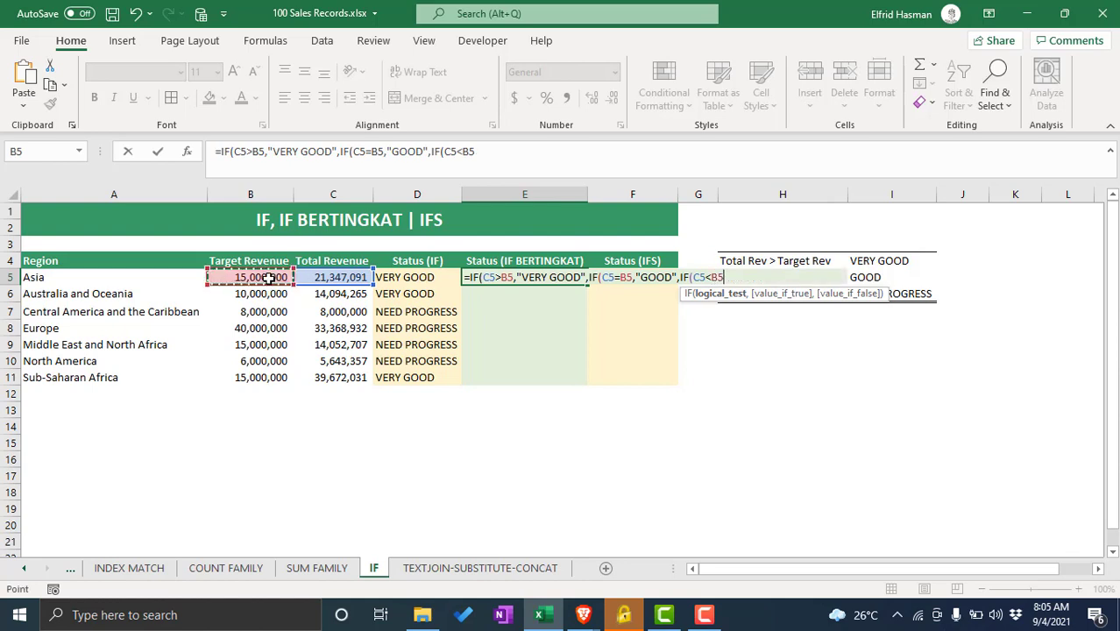
text(,)
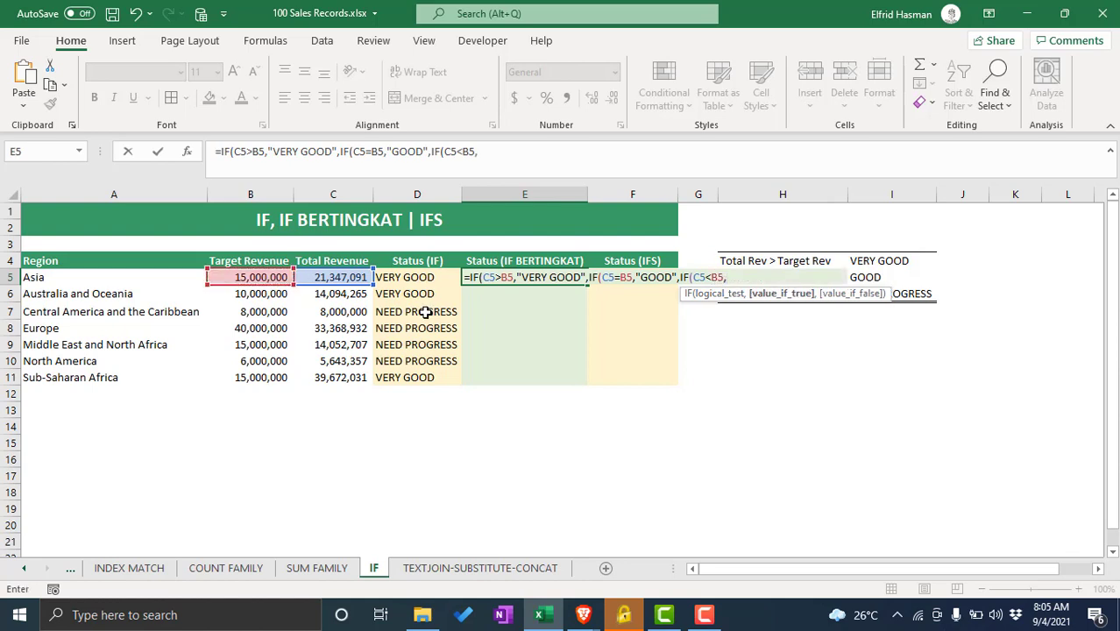
text("NEED PR)
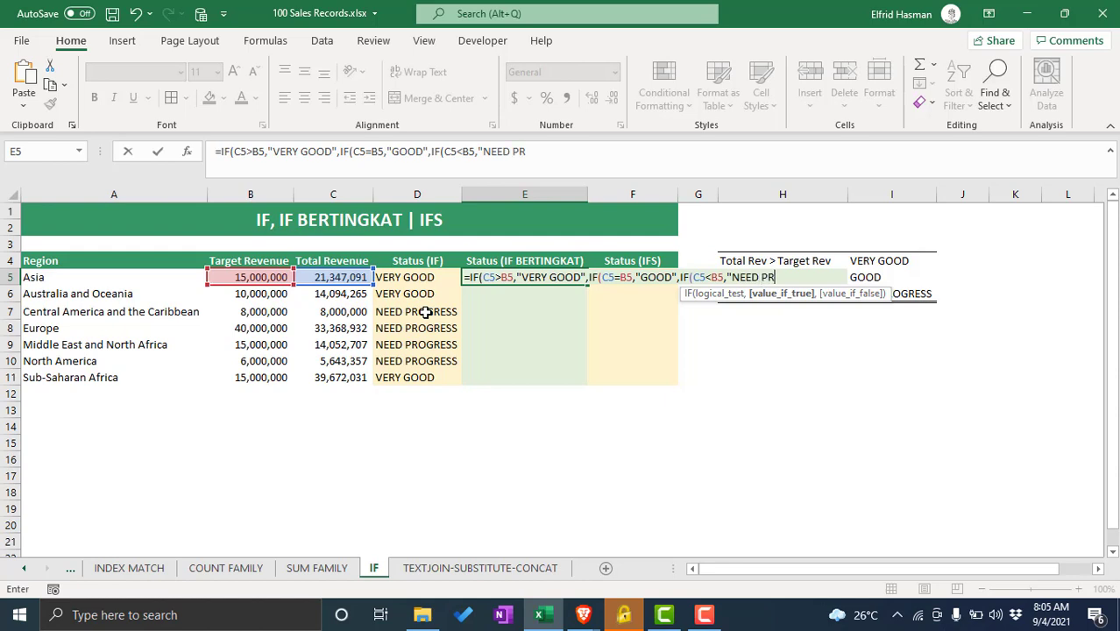
text(OGRESS)
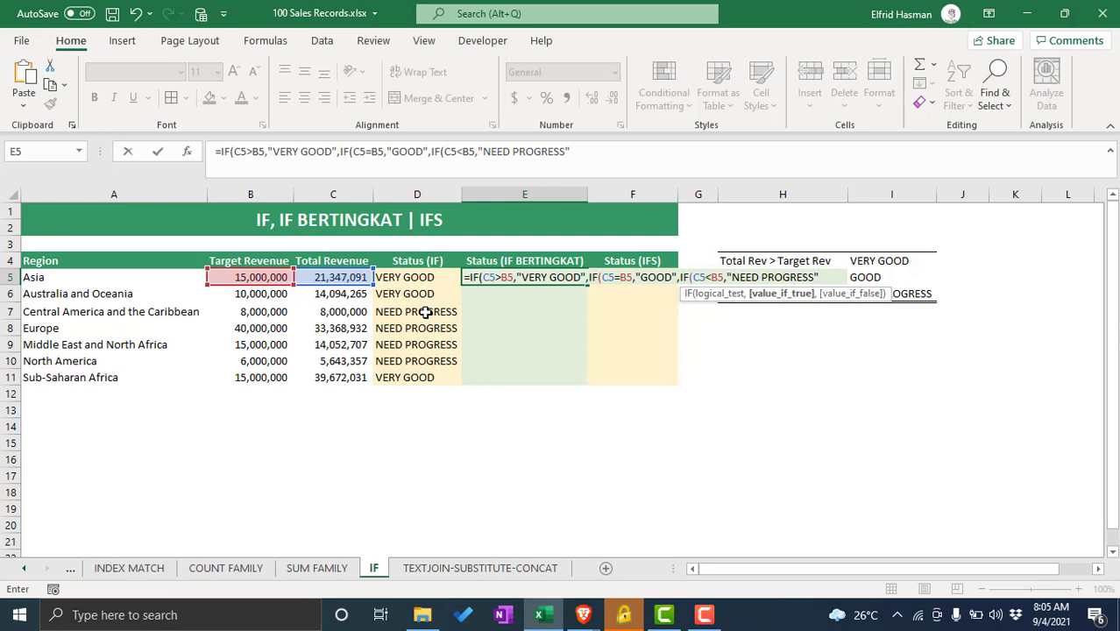
text(")))
key(Return)
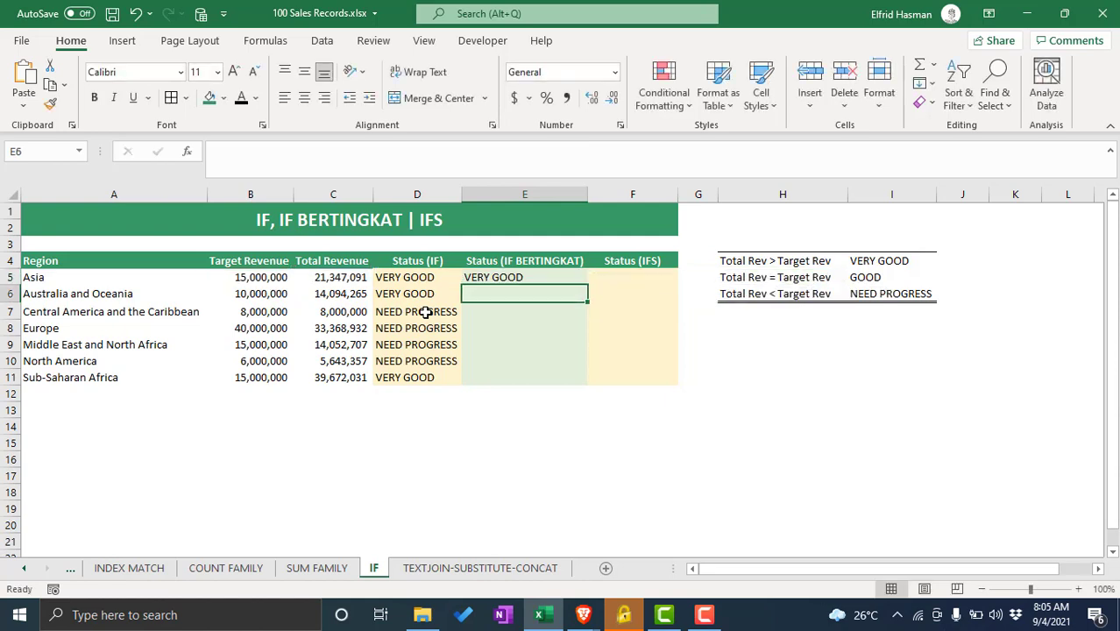
- Review the nested IF formula in E5 and fill it down the Status (IF BERTINGKAT) column to E11
double_click(554, 279)
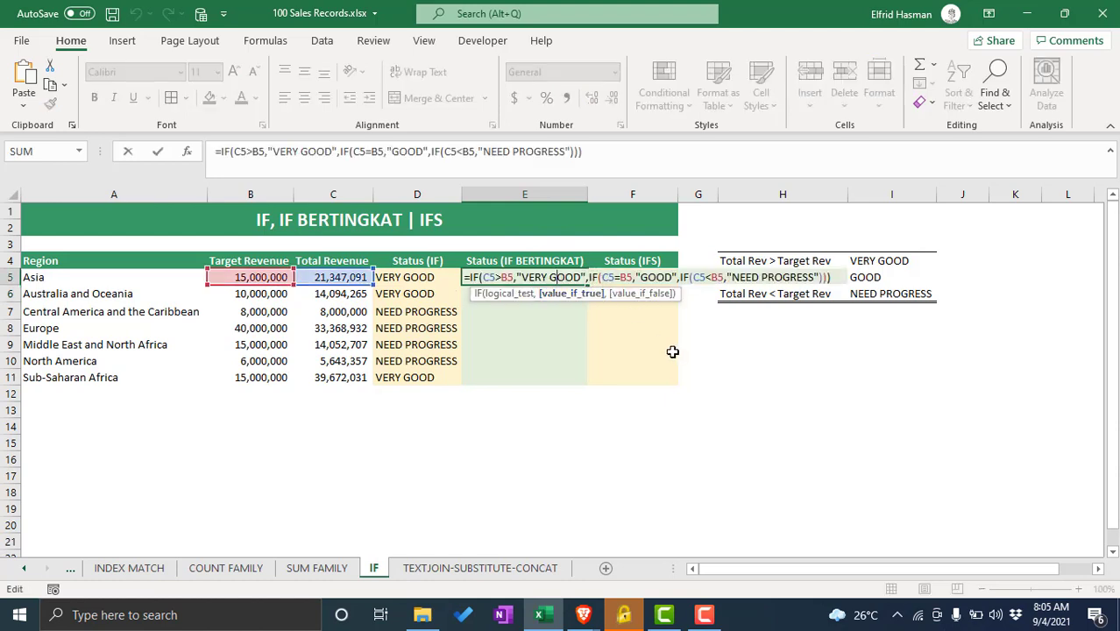
key(Return)
click(570, 277)
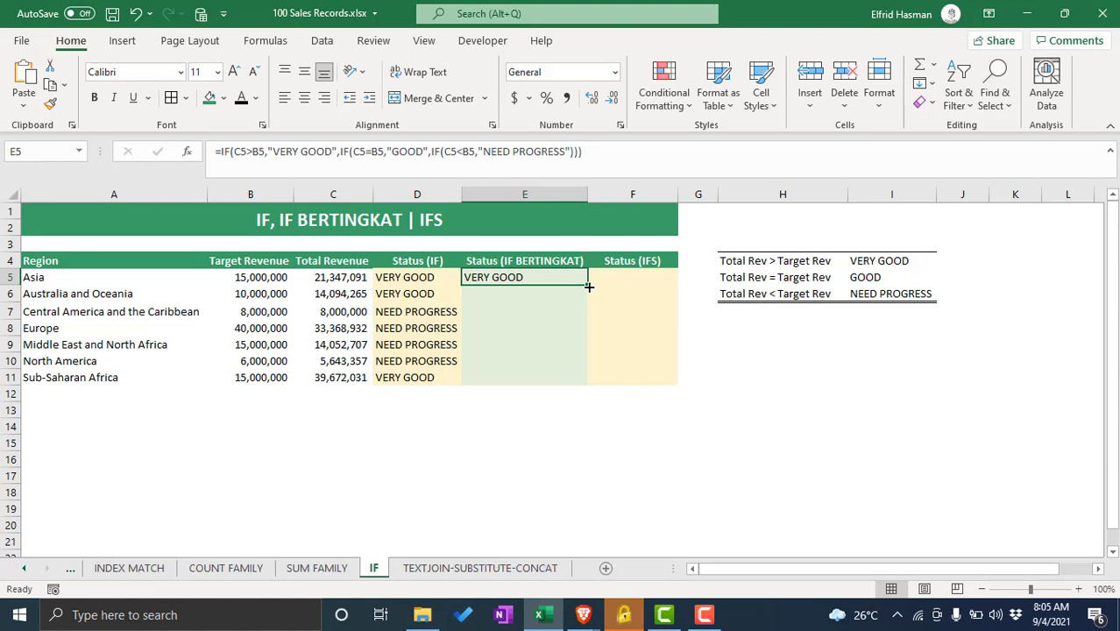
double_click(589, 287)
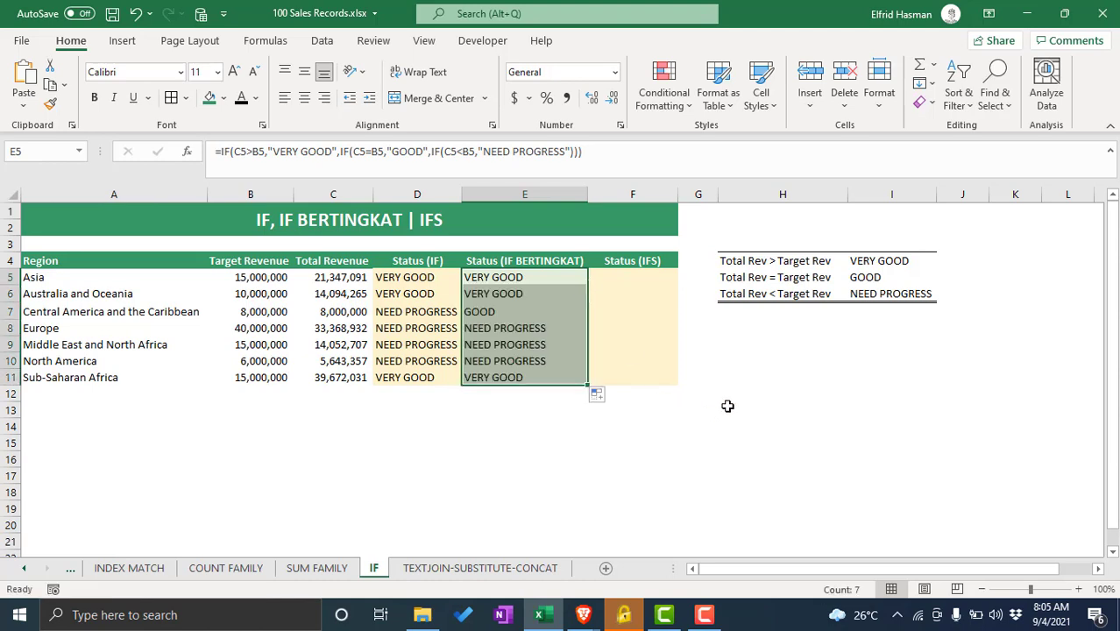
click(708, 380)
- Compare the row 7 statuses in columns D and E, and inspect the single IF formula in D5 and the nested one in E5
click(533, 312)
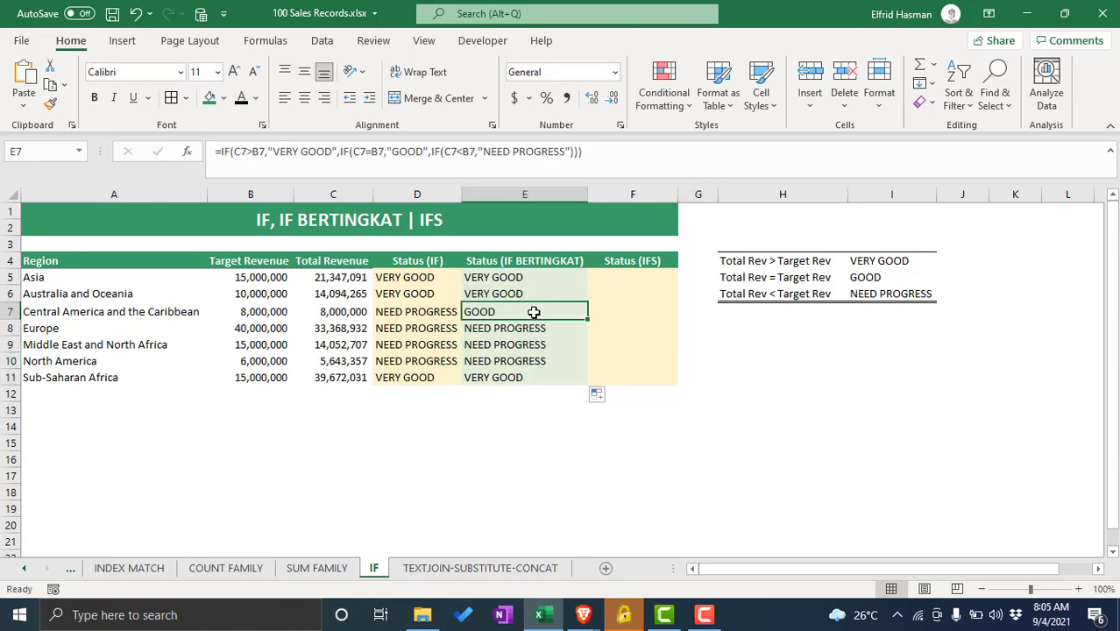
click(726, 408)
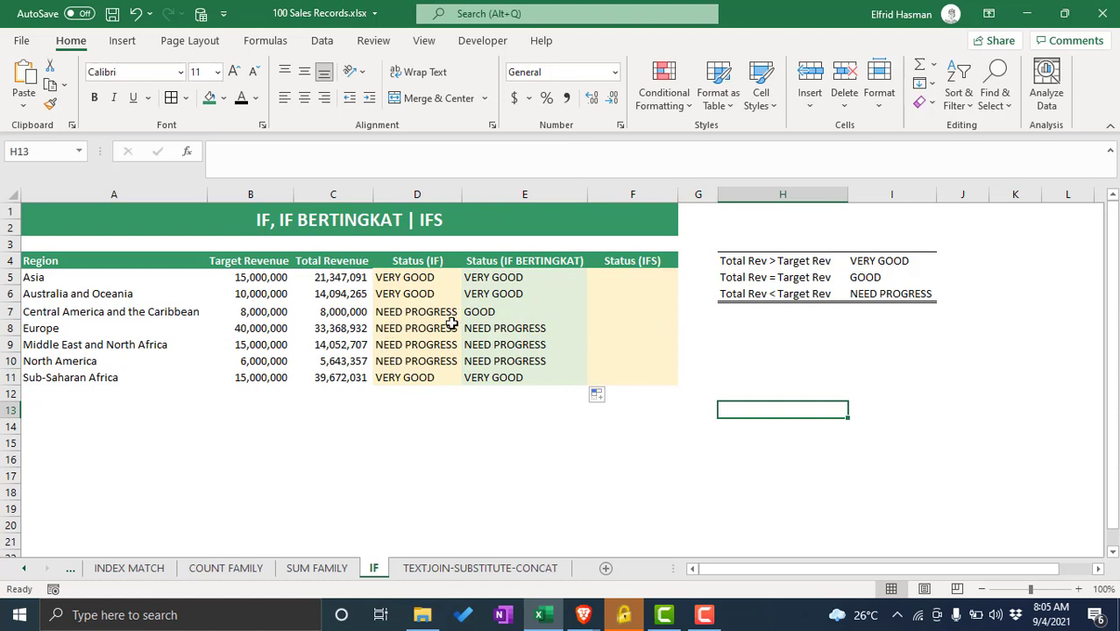
click(426, 313)
double_click(412, 276)
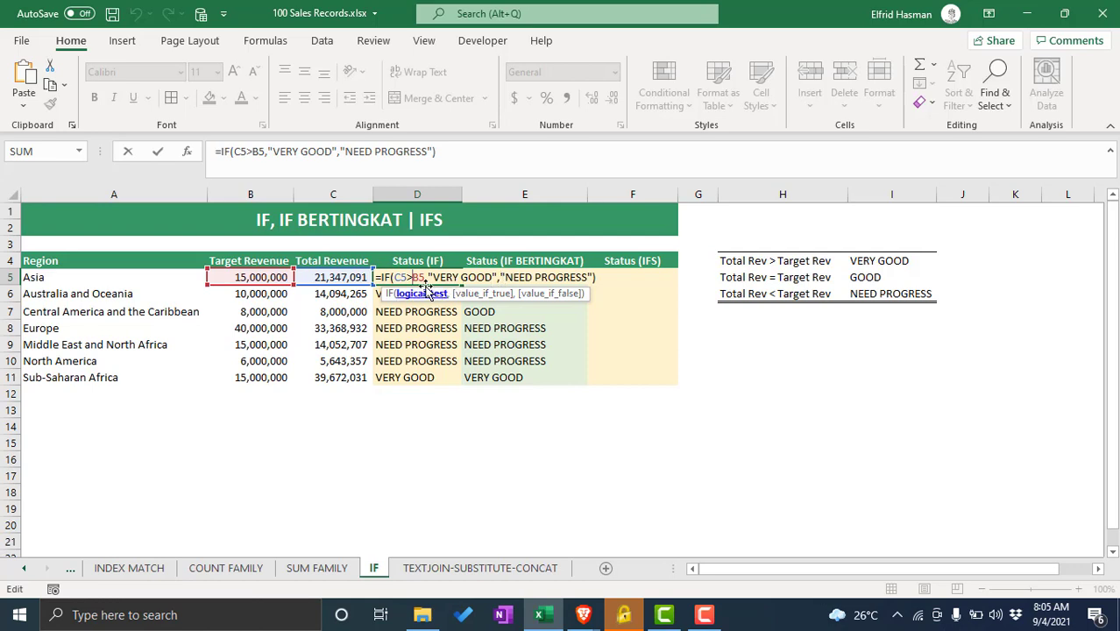
key(Escape)
double_click(535, 277)
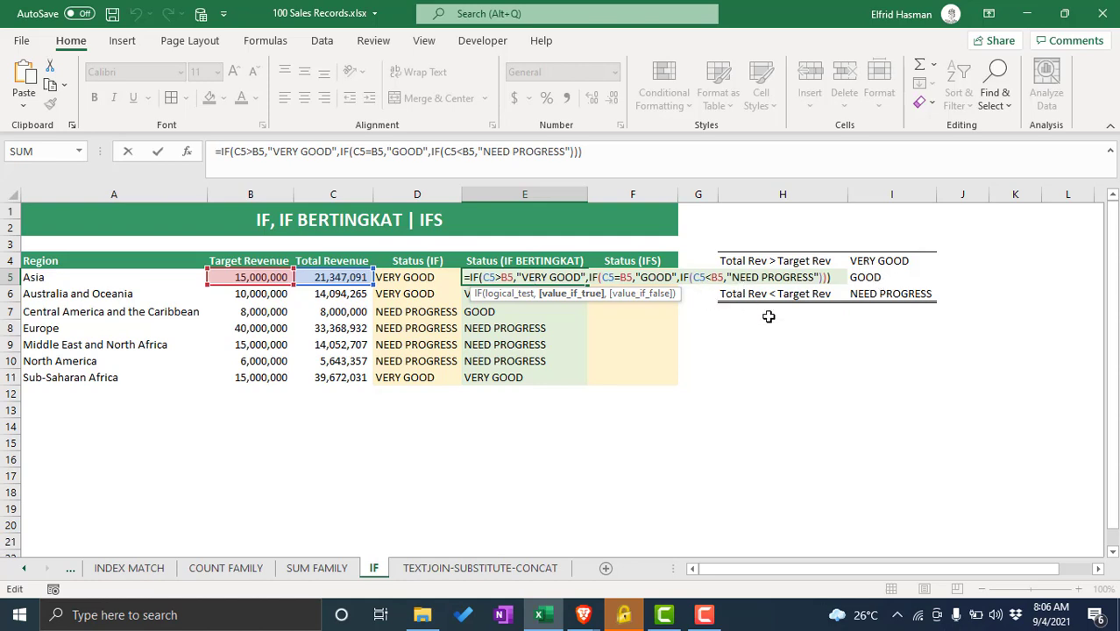
- Examine the Status (IF BERTINGKAT) results in E5:E11 and the third nested IF in E5 against the two-outcome formula in D5
key(ctrl+Return)
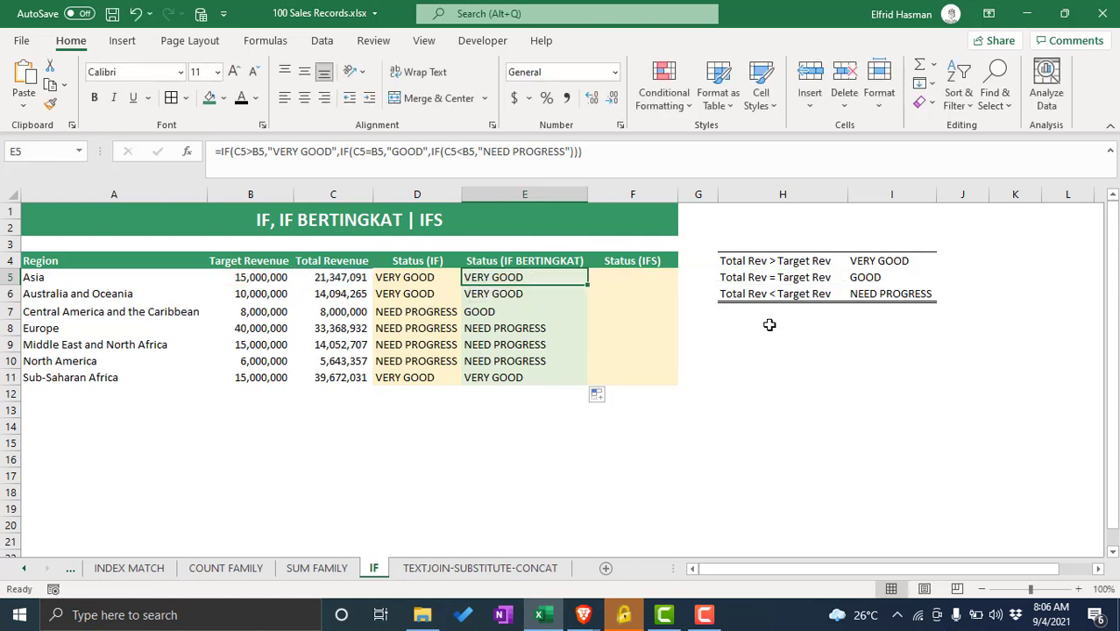
drag(412, 311, 501, 302)
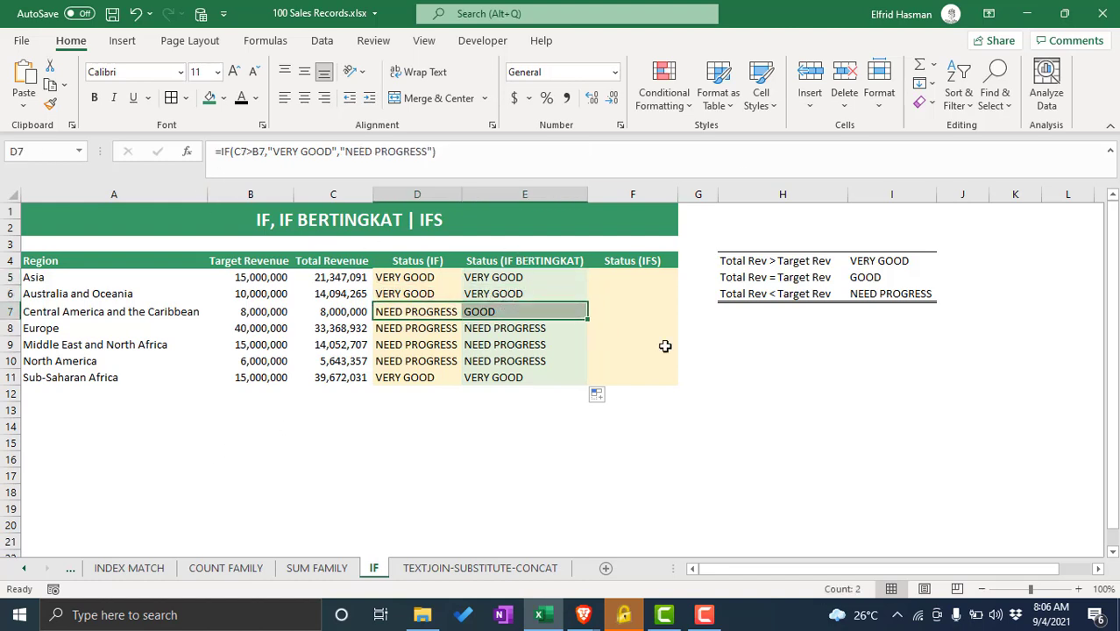
click(697, 378)
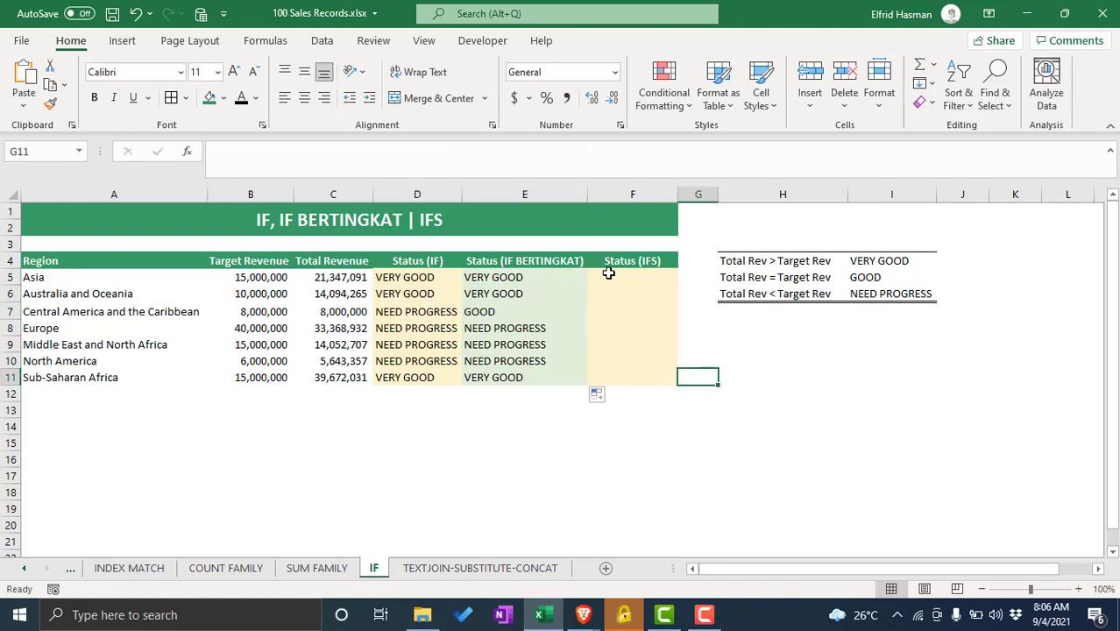
drag(560, 276, 559, 377)
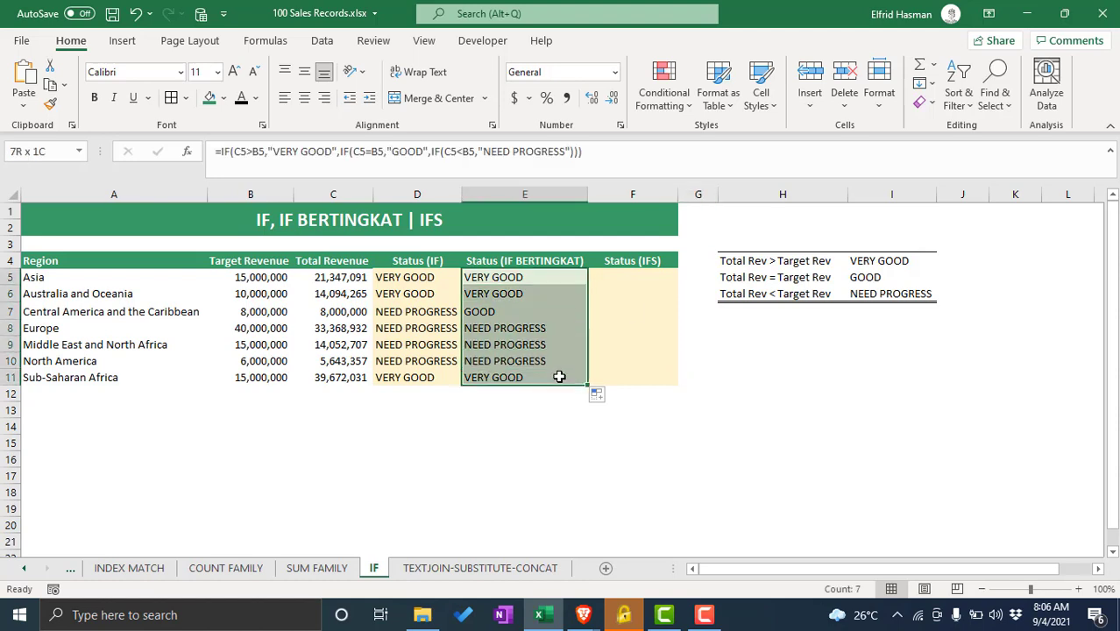
double_click(517, 276)
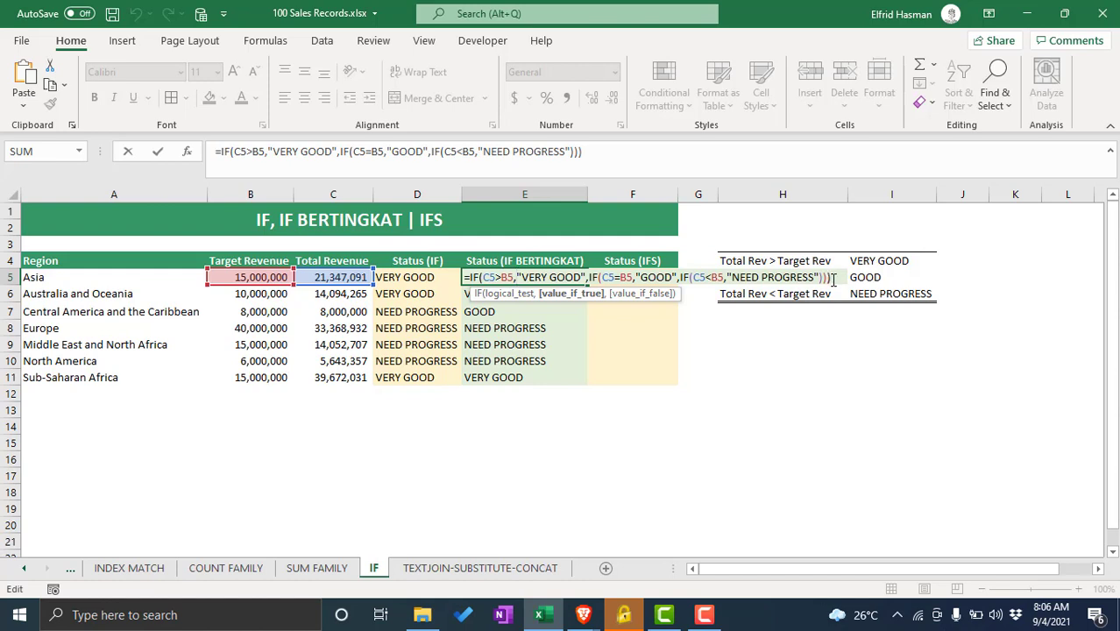
drag(830, 280, 681, 282)
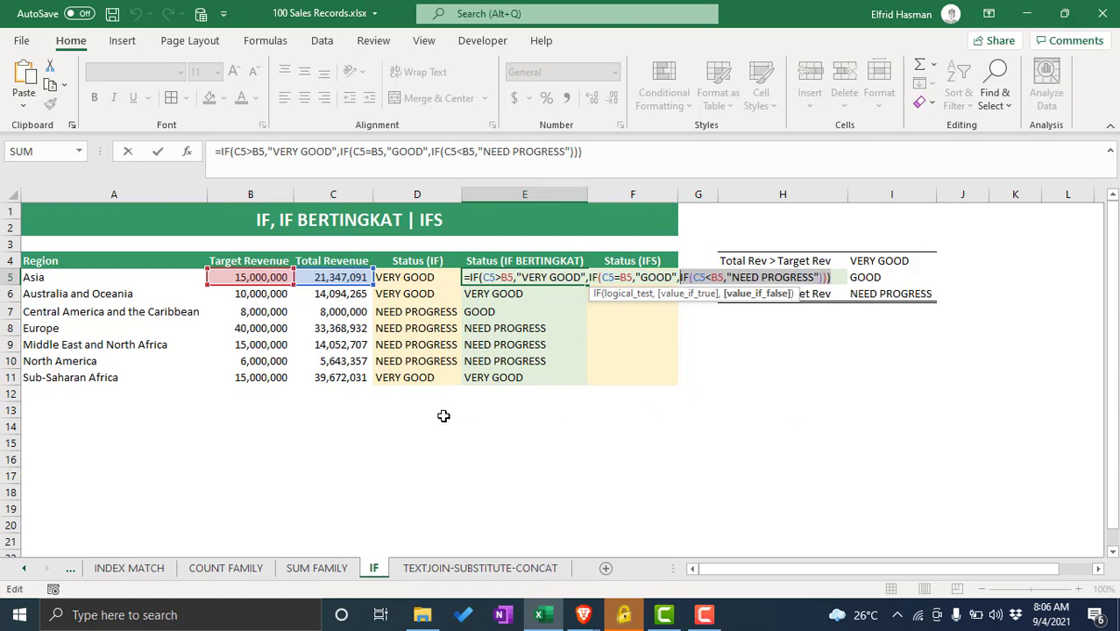
key(ctrl+Return)
click(401, 276)
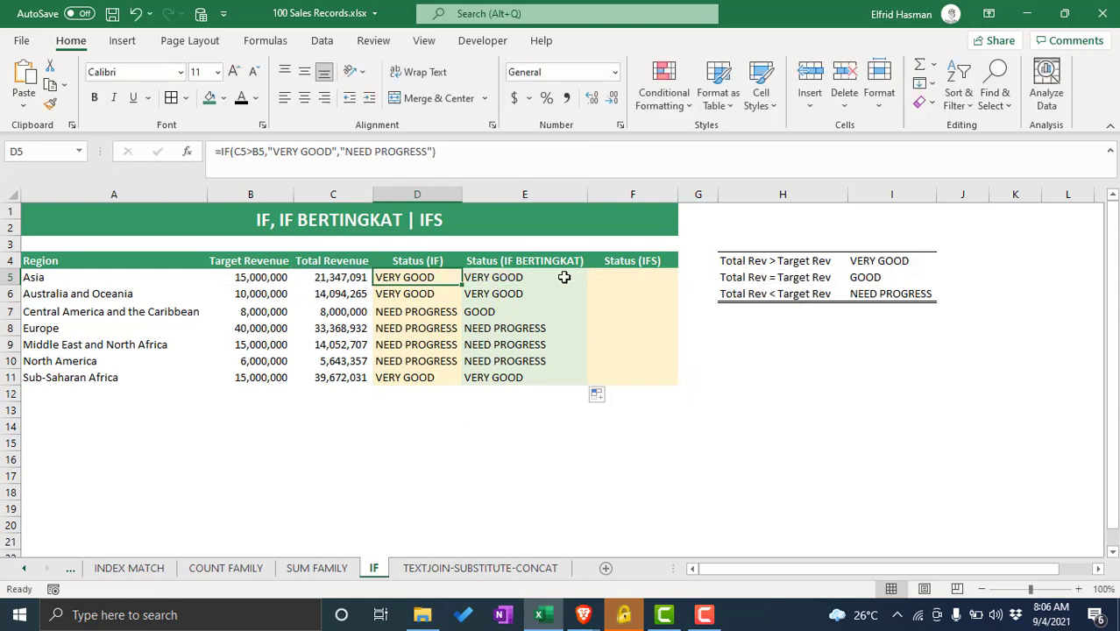
- Remove the third nested IF and the closing parentheses from the formula in E5
double_click(515, 277)
drag(840, 276, 679, 267)
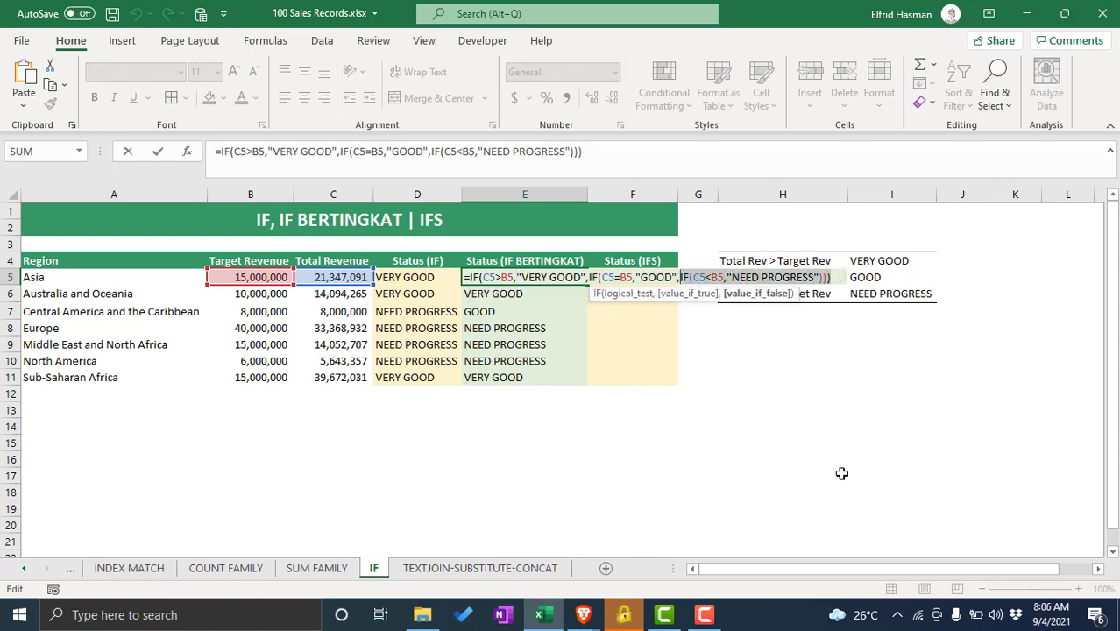
key(BackSpace)
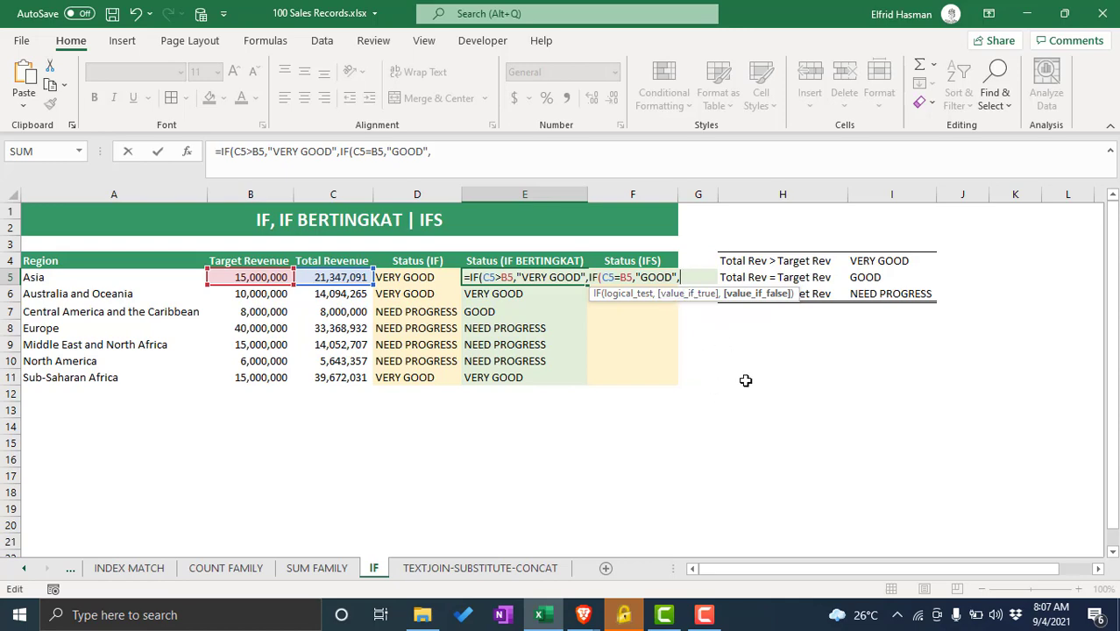
- Enter "NEED PROGRESS" as the second IF's value if false in E5 and complete the formula with both closing parentheses
scroll(793, 337, down, 1)
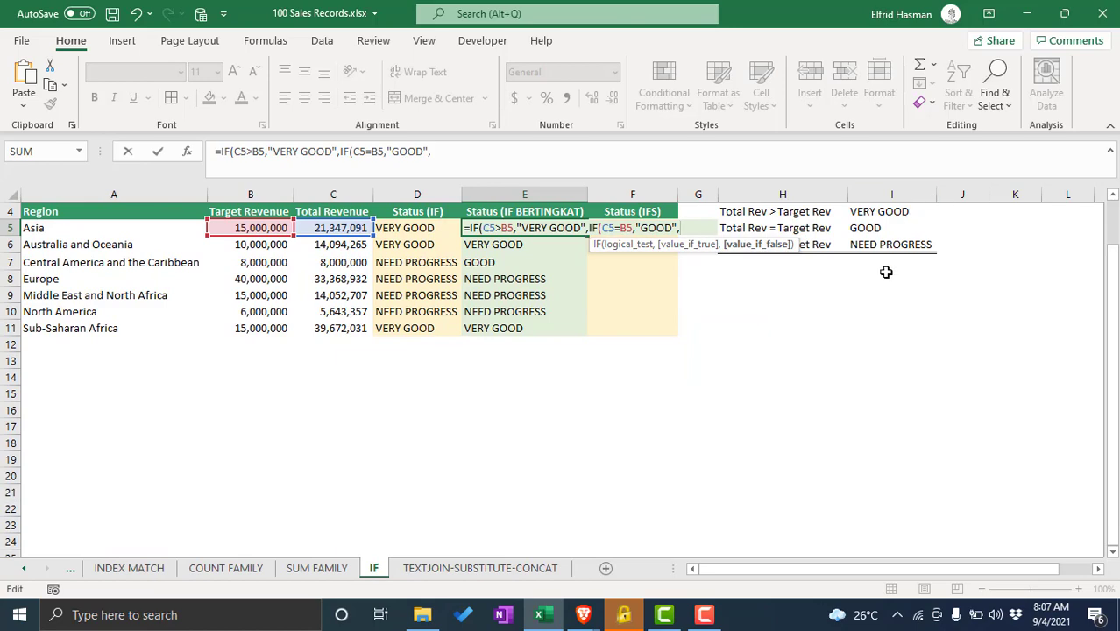
scroll(894, 267, up, 1)
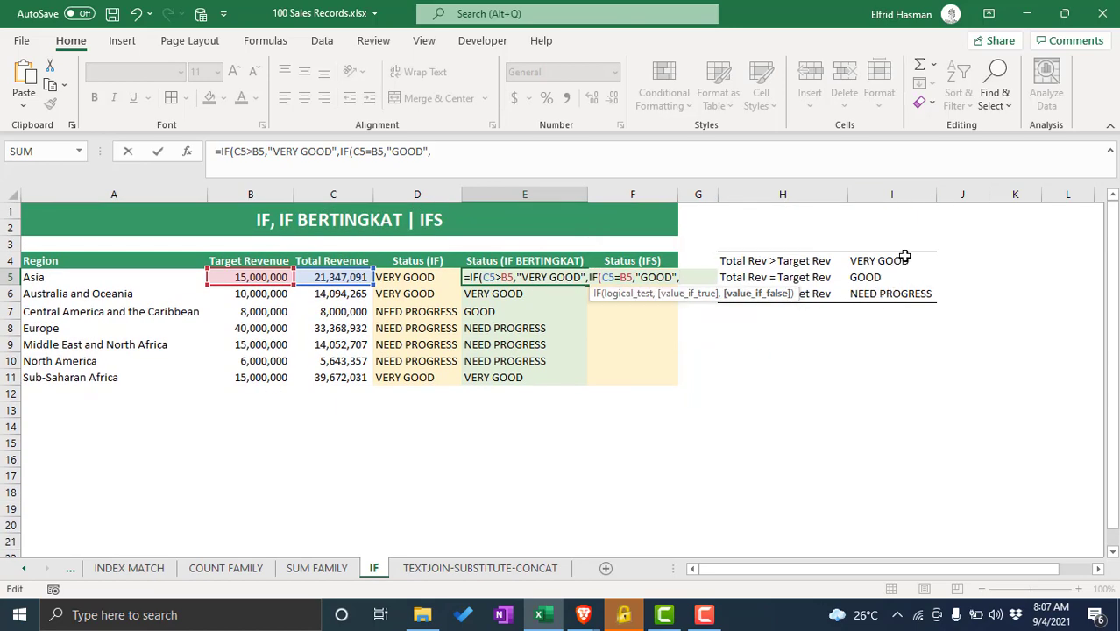
scroll(904, 257, down, 1)
scroll(906, 248, up, 1)
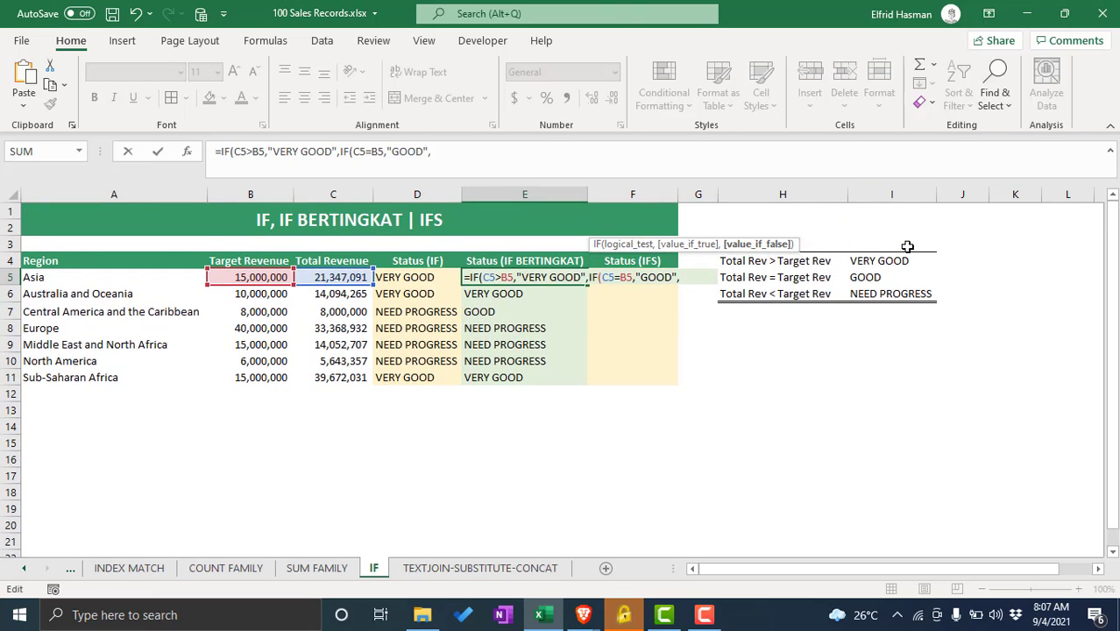
scroll(923, 252, down, 1)
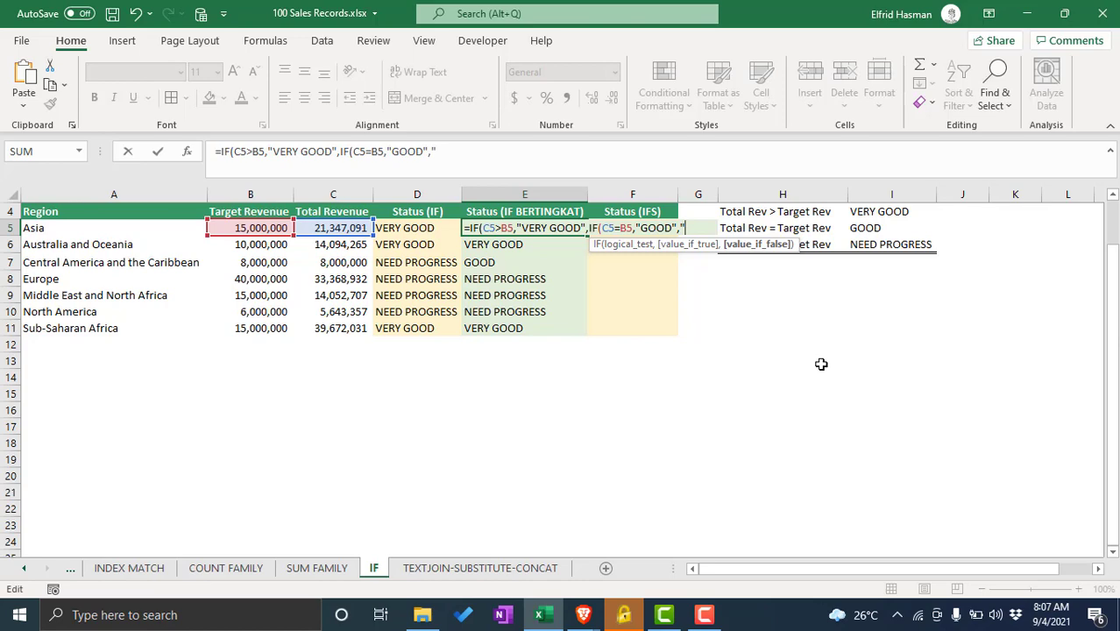
scroll(823, 363, up, 1)
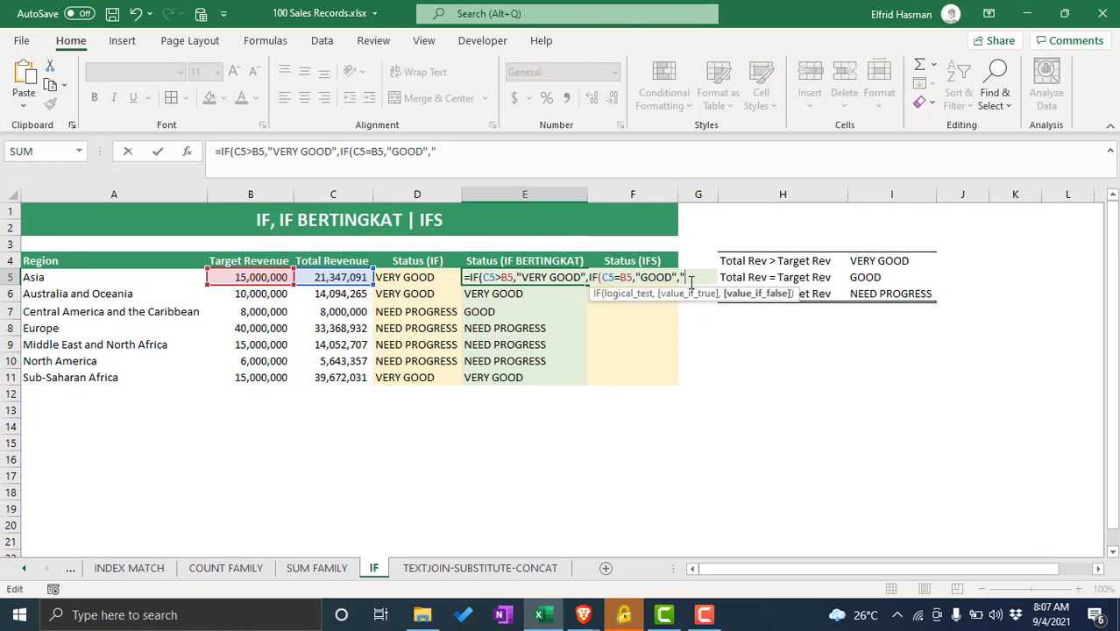
scroll(915, 288, down, 1)
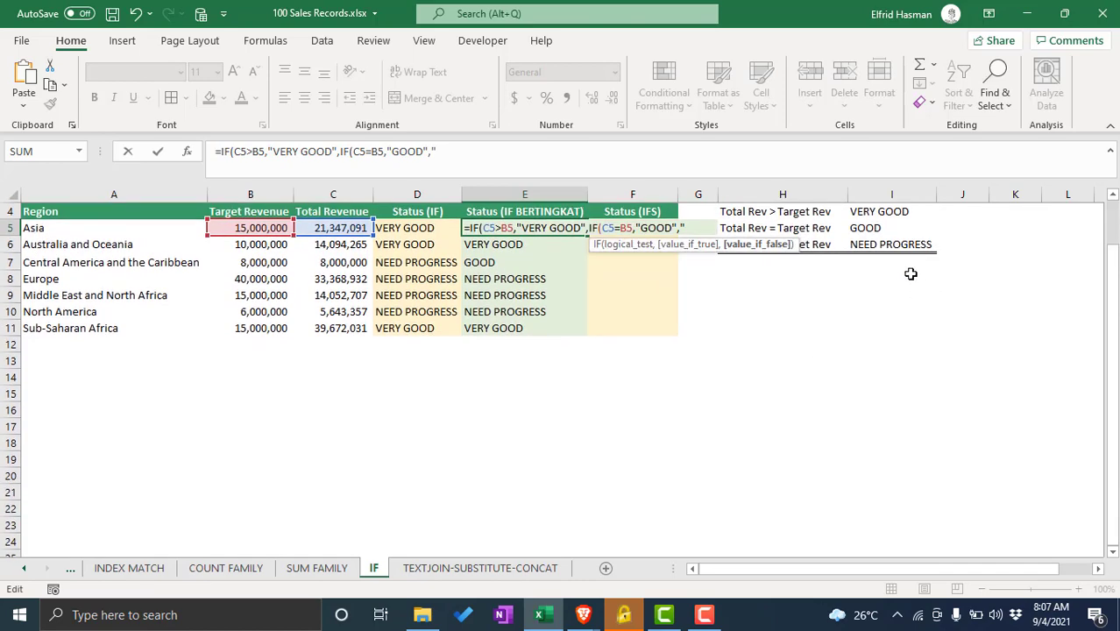
scroll(854, 361, up, 1)
scroll(853, 360, up, 1)
text(N)
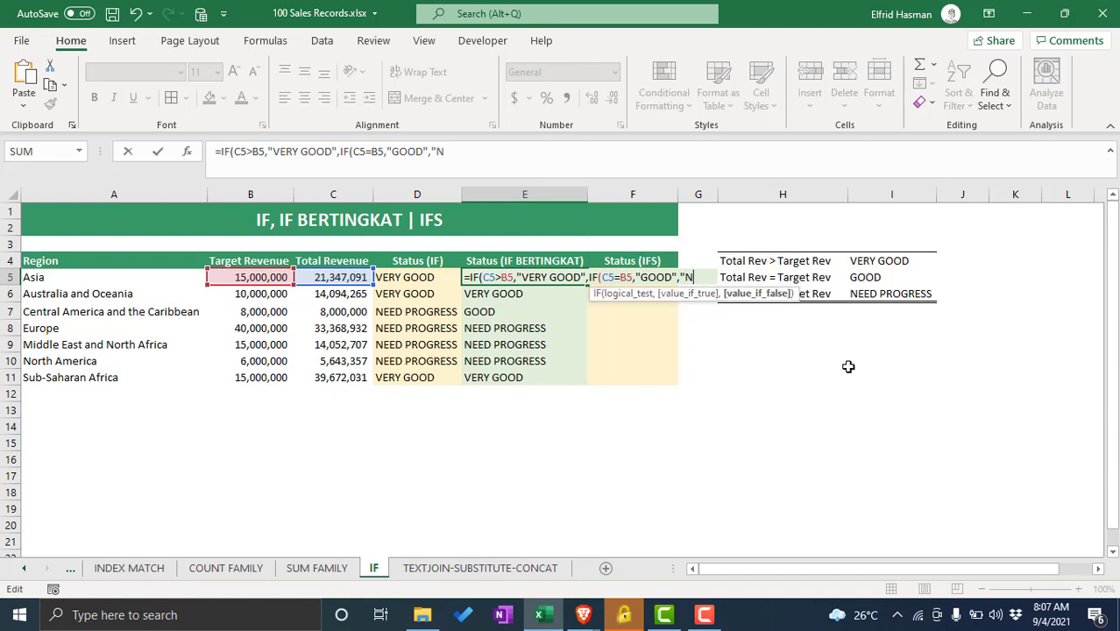
text(EED P)
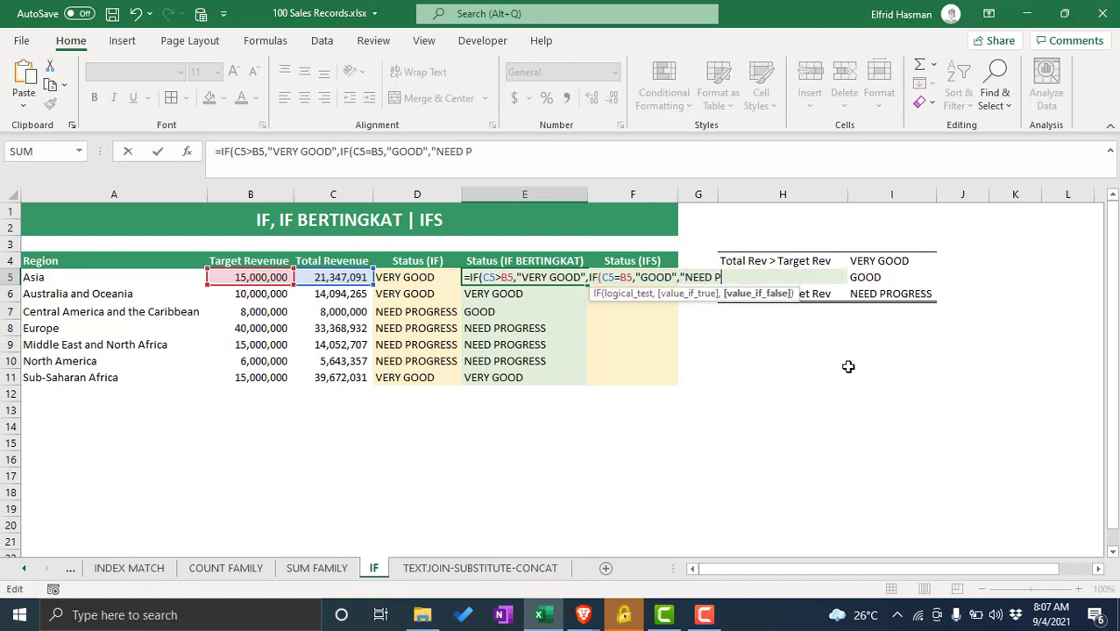
text(ROGRESS)
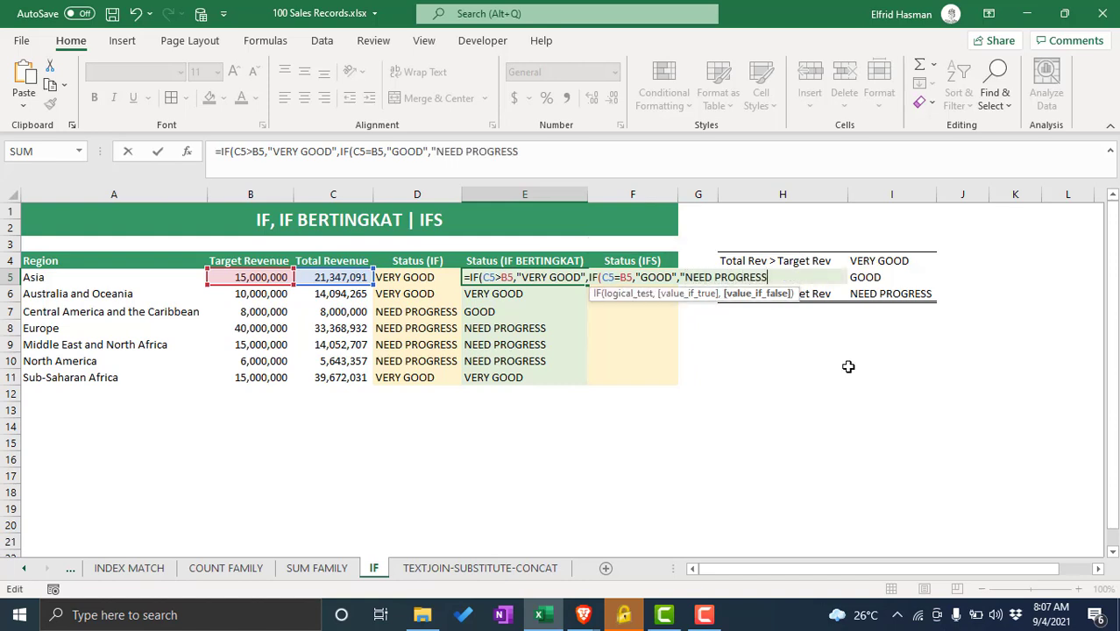
key(Return)
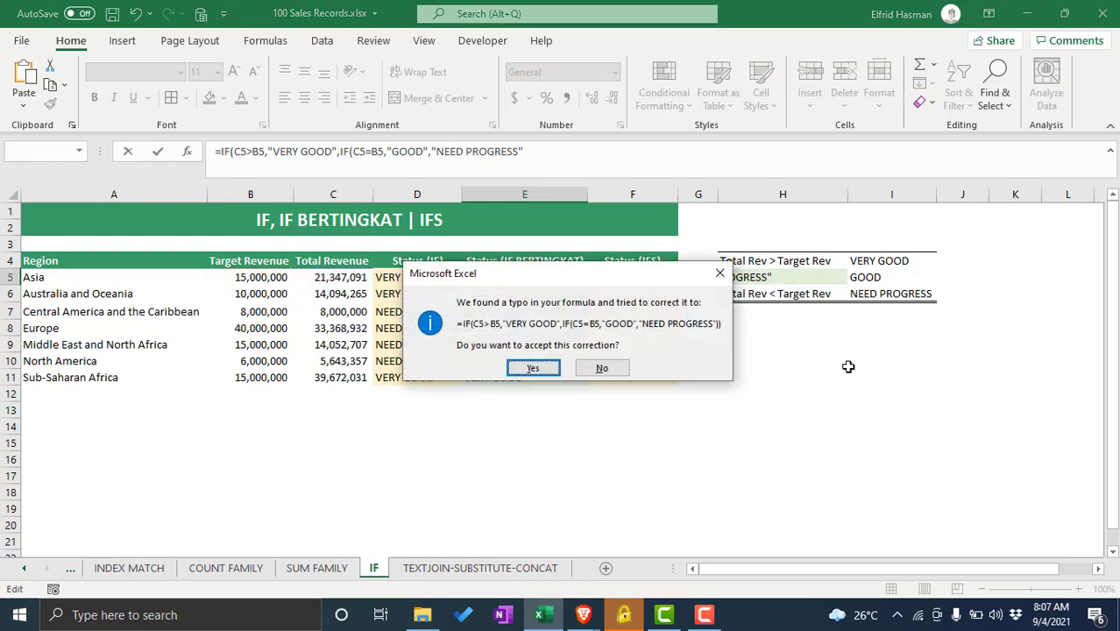
key(Return)
- Fill the shortened nested IF formula from E5 down to E11 and check the copied formula in E7
click(578, 278)
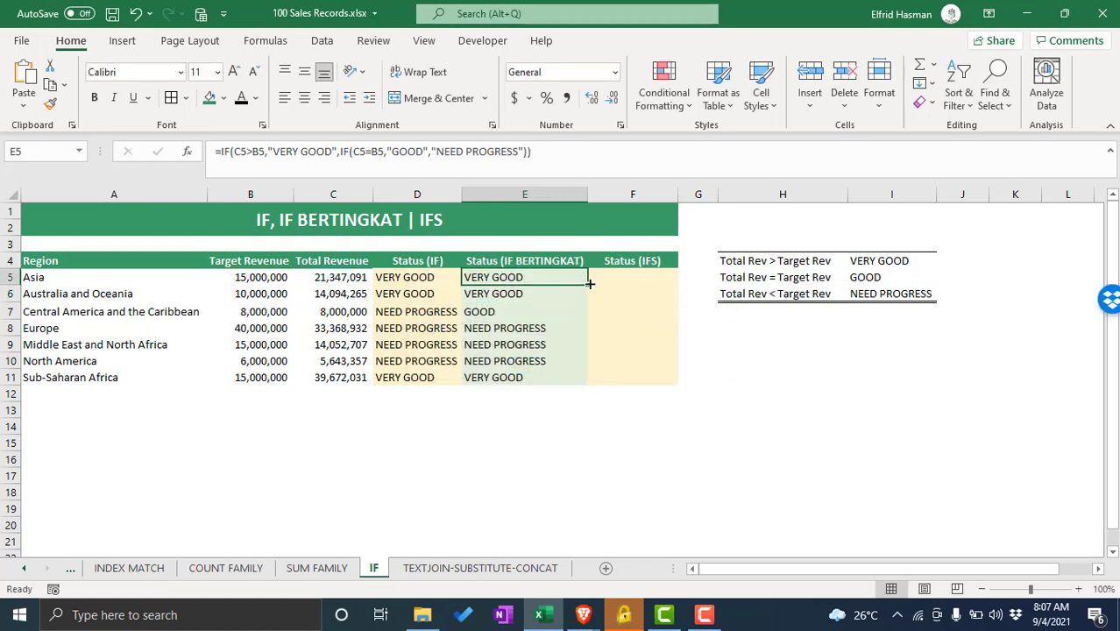
double_click(590, 283)
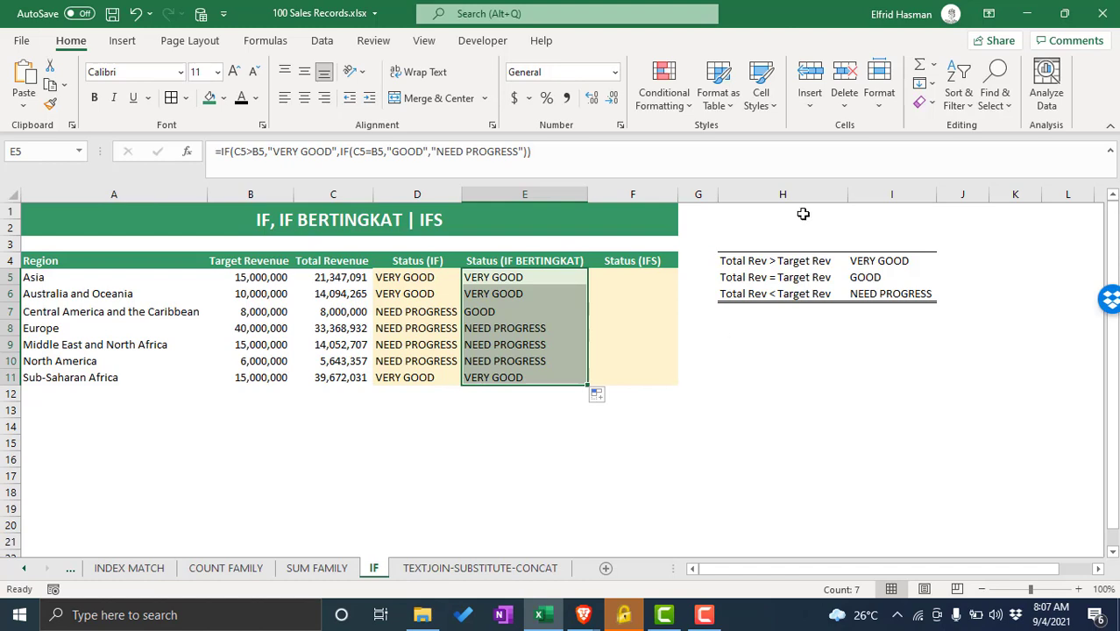
click(513, 324)
click(516, 309)
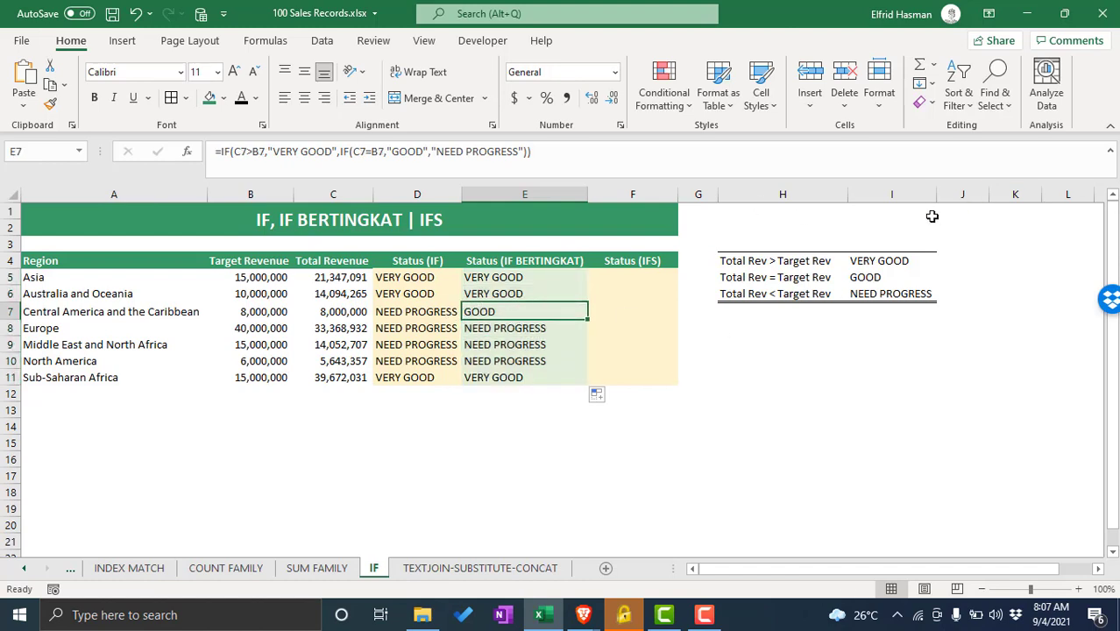
- Highlight the Status (IF BERTINGKAT) column from its header down to row 11 to review it
click(616, 278)
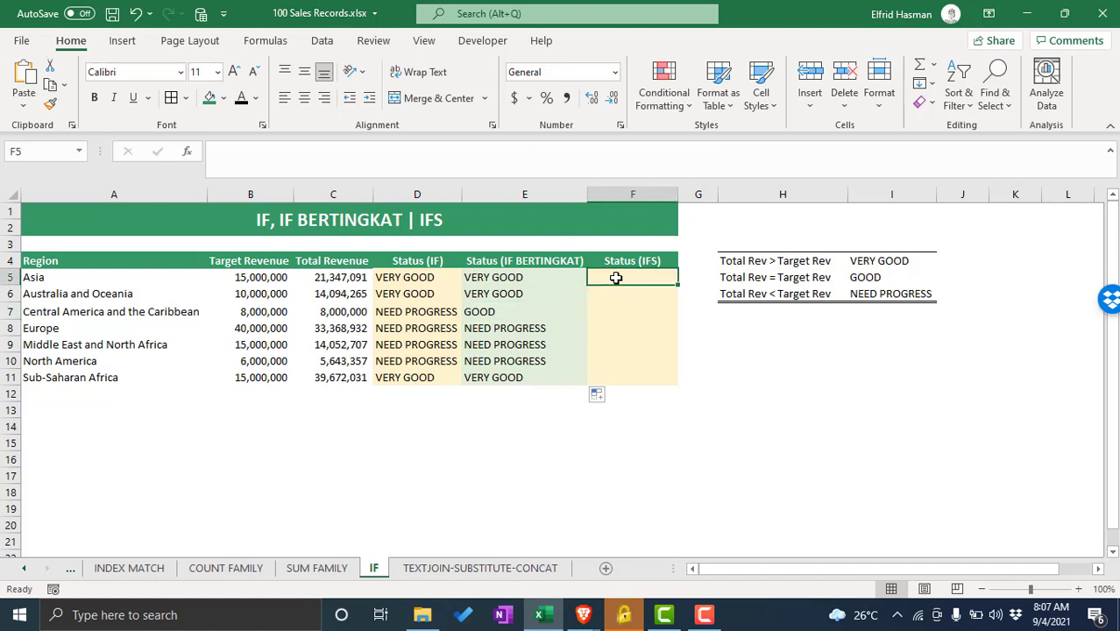
double_click(616, 277)
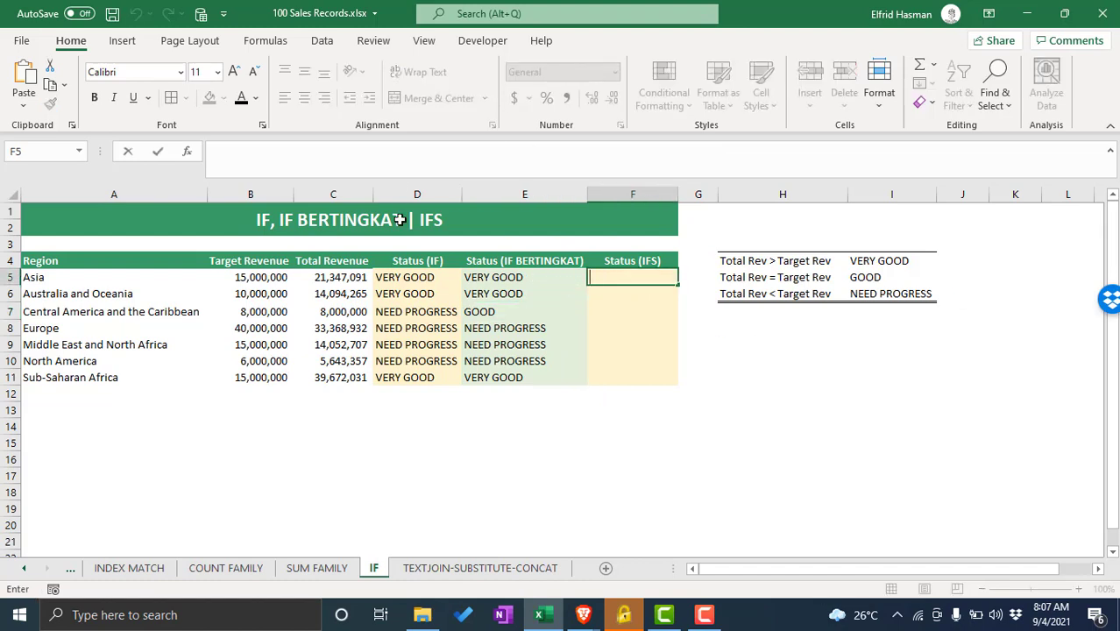
drag(526, 262, 538, 379)
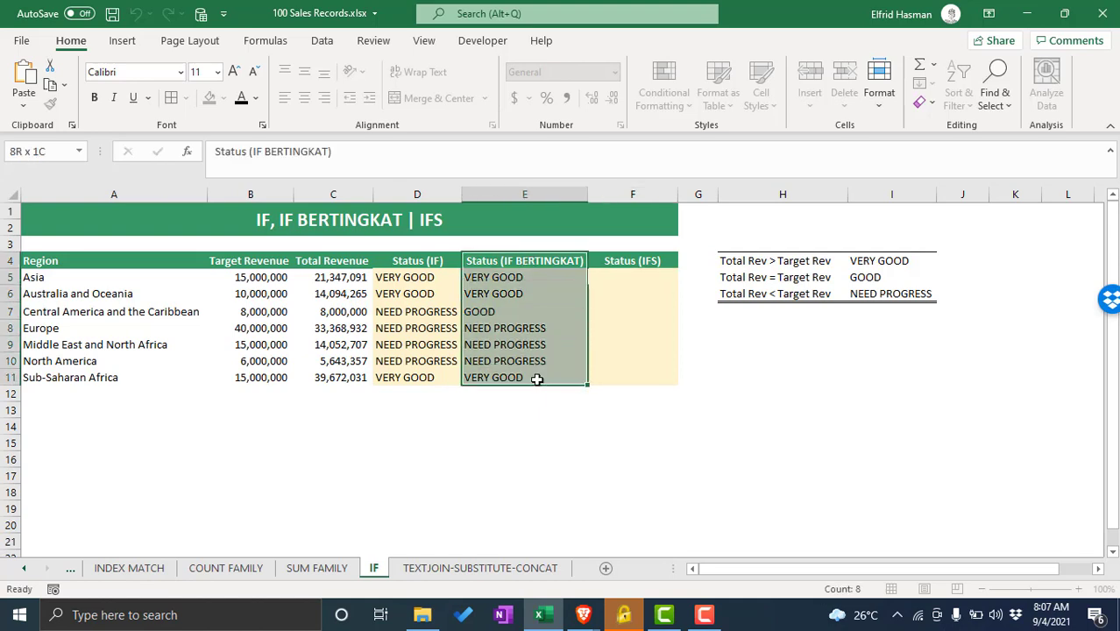
- Begin an IFS formula in F5 whose first condition tests C5>B5 and returns "VERY GOOD"
click(613, 278)
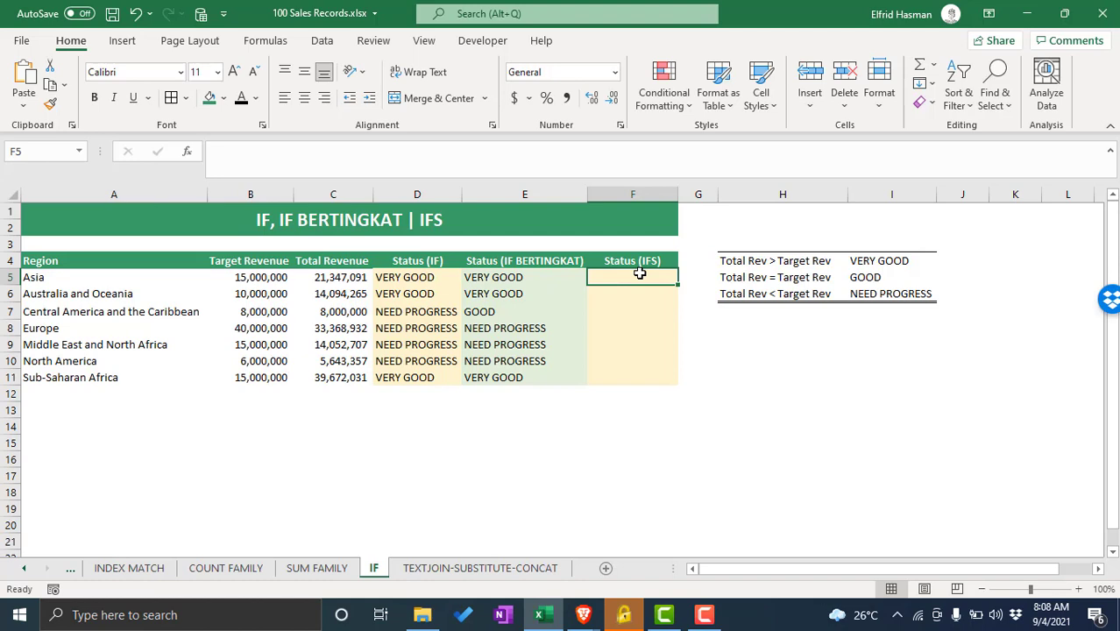
double_click(640, 274)
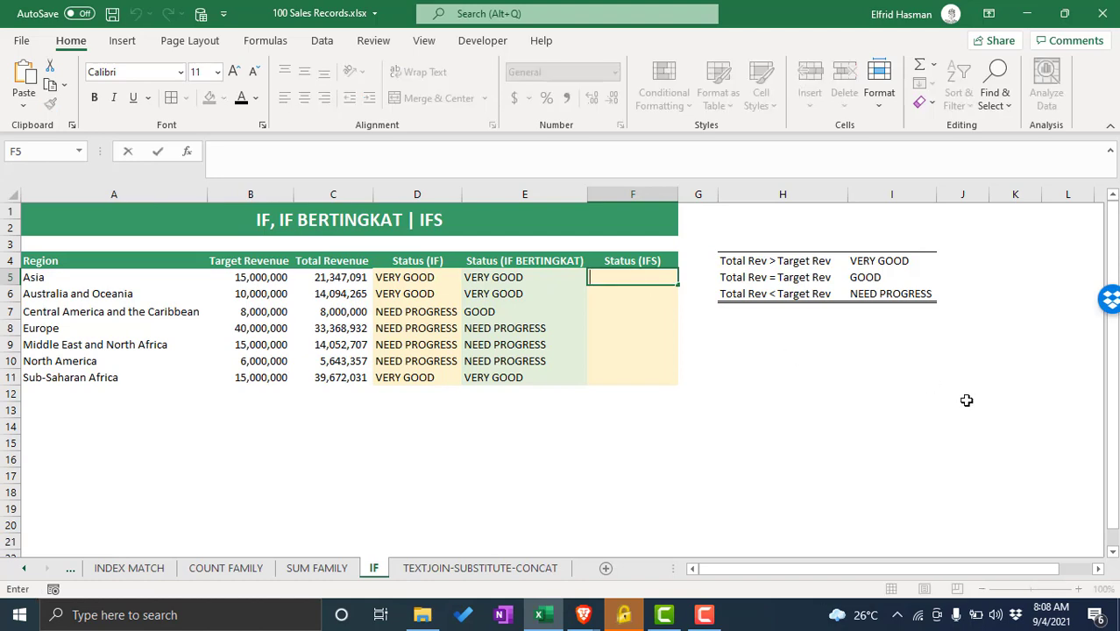
text(=IF)
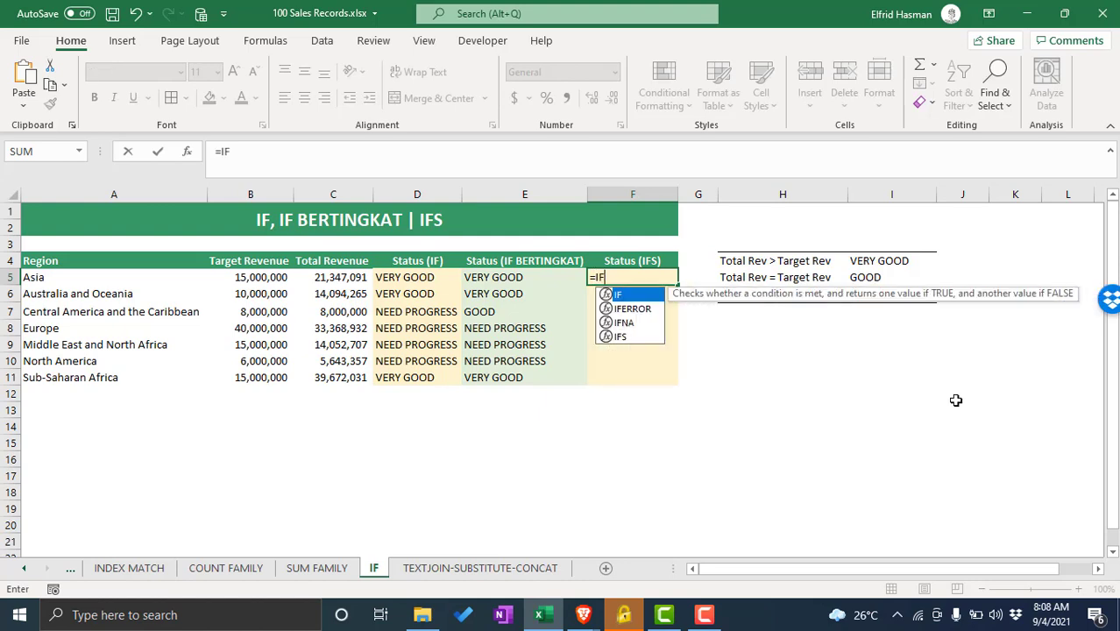
text(S()
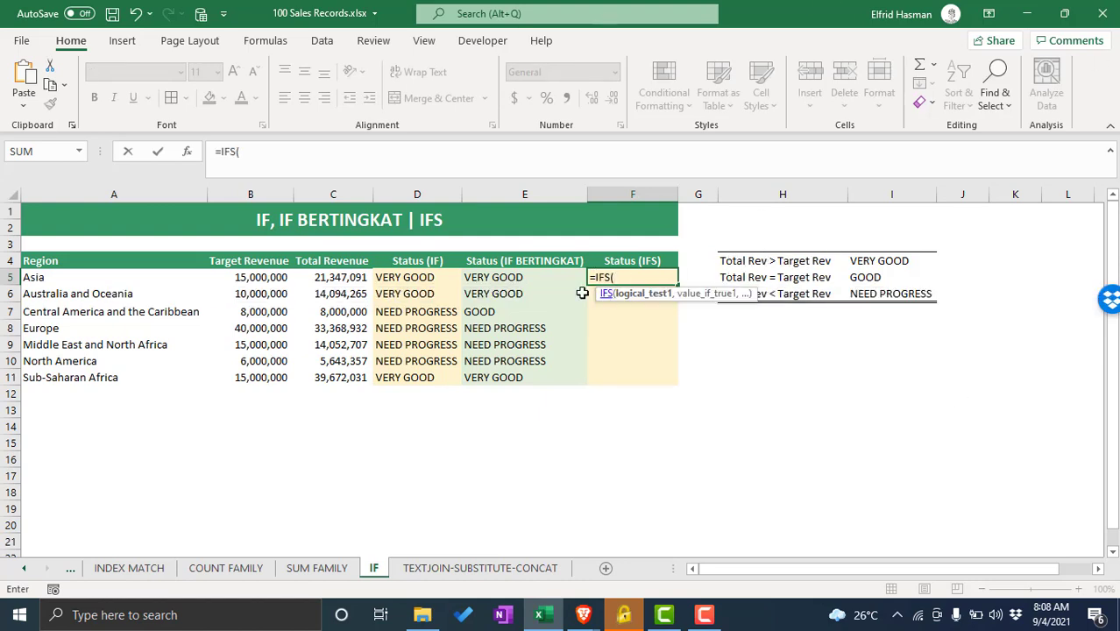
click(334, 279)
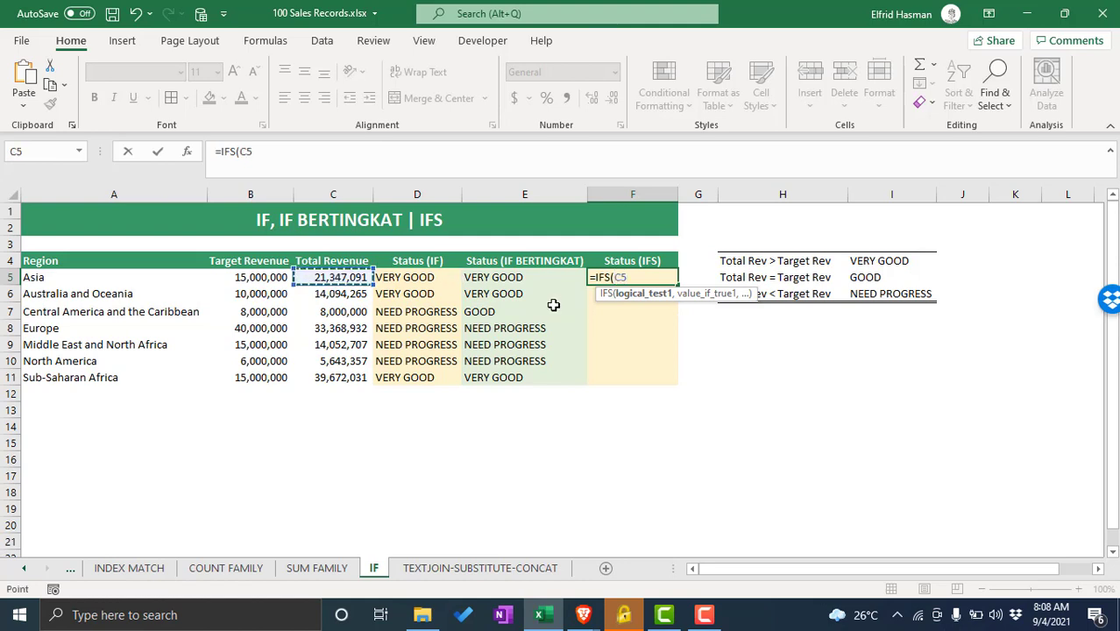
text(>)
click(262, 278)
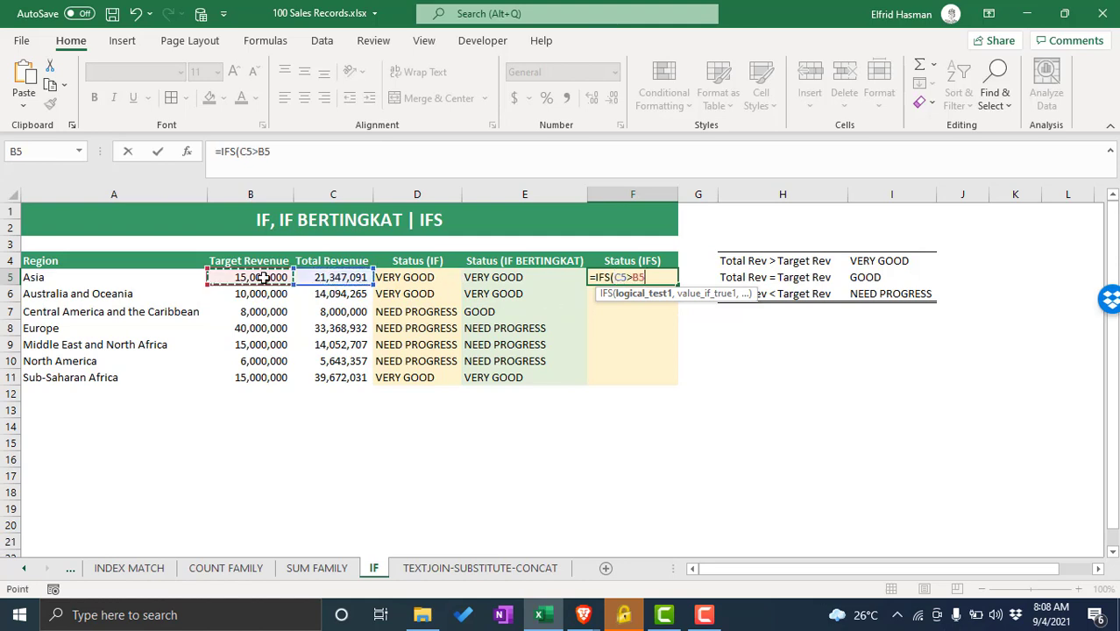
text(,)
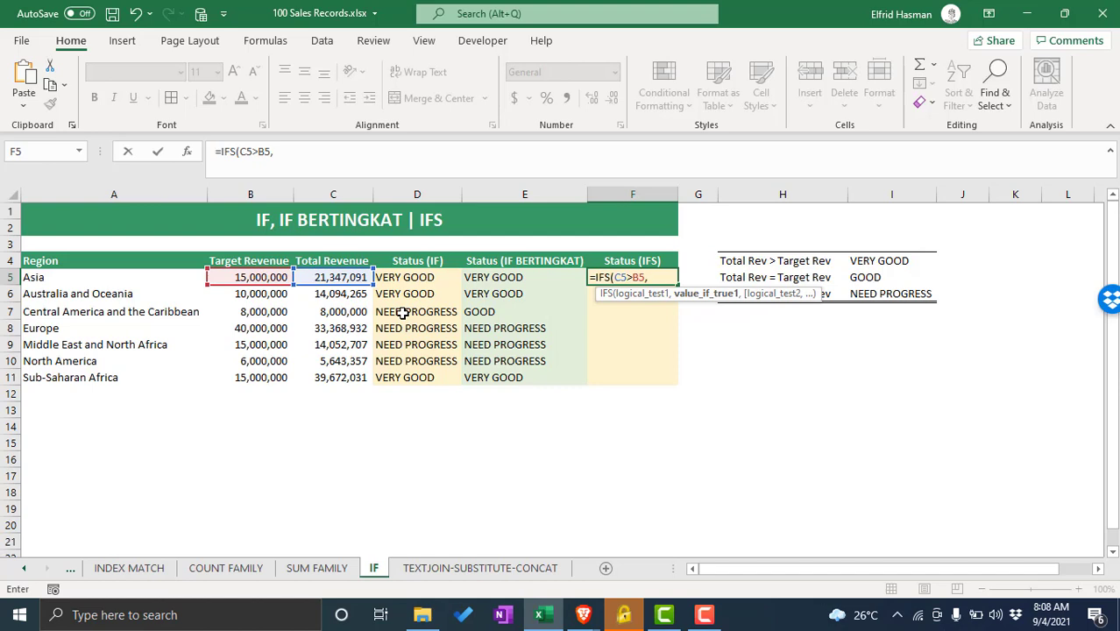
text("VERY GOOD)
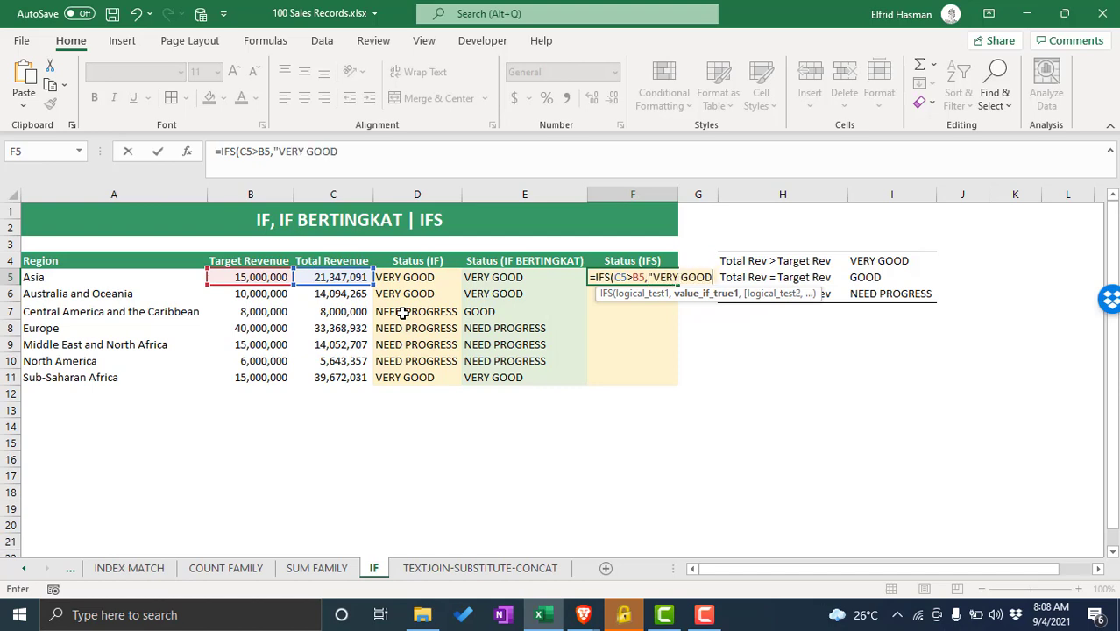
text(",)
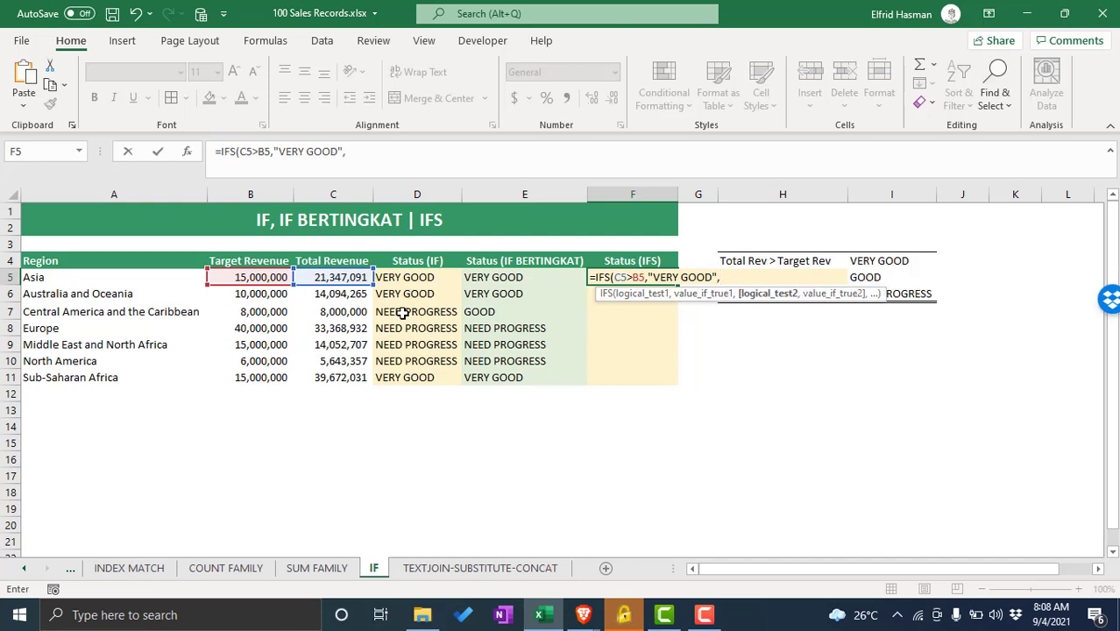
scroll(1010, 247, down, 1)
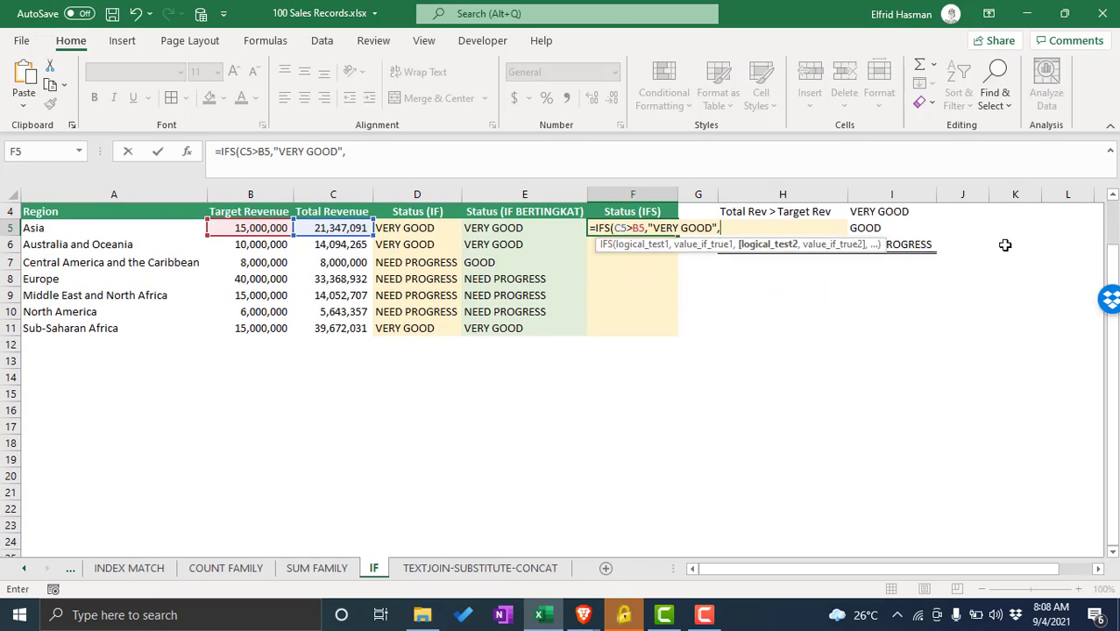
scroll(1005, 246, up, 1)
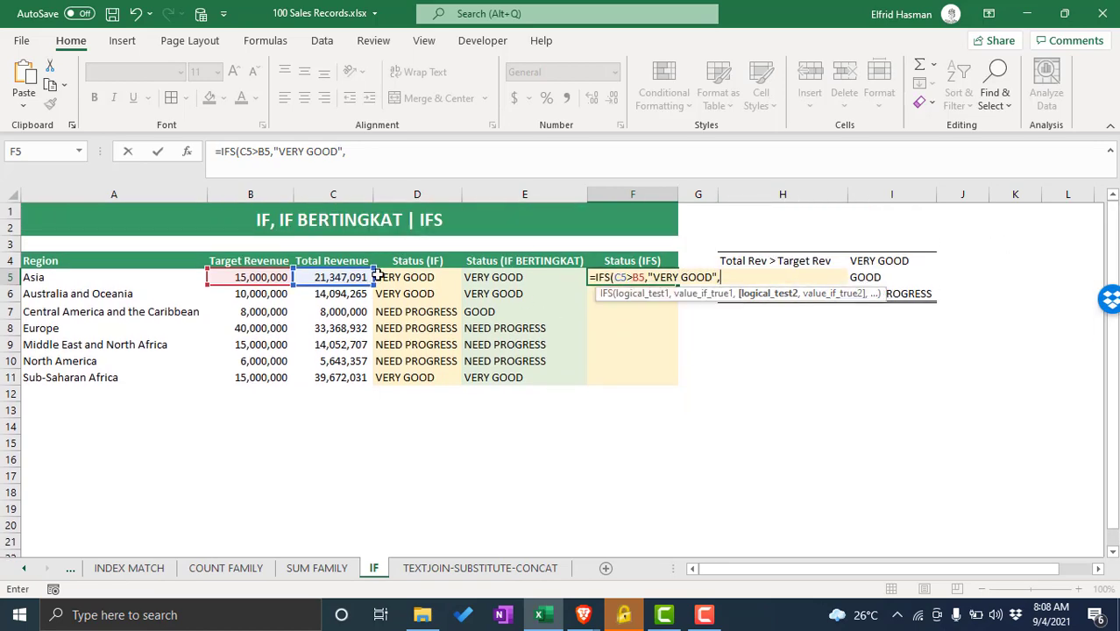
click(359, 281)
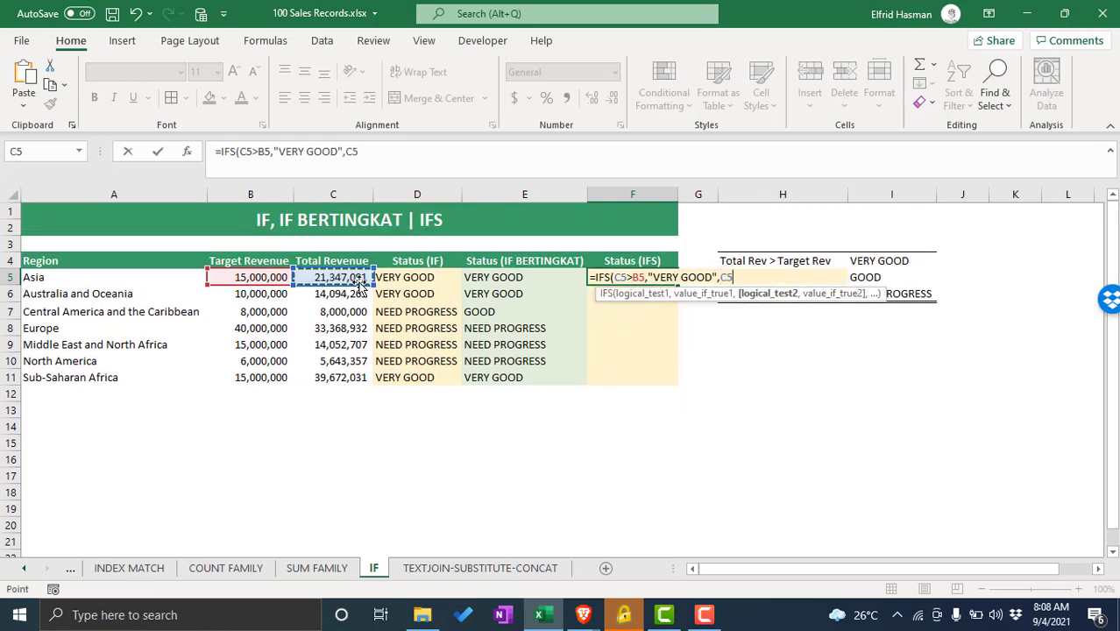
text(=)
click(235, 277)
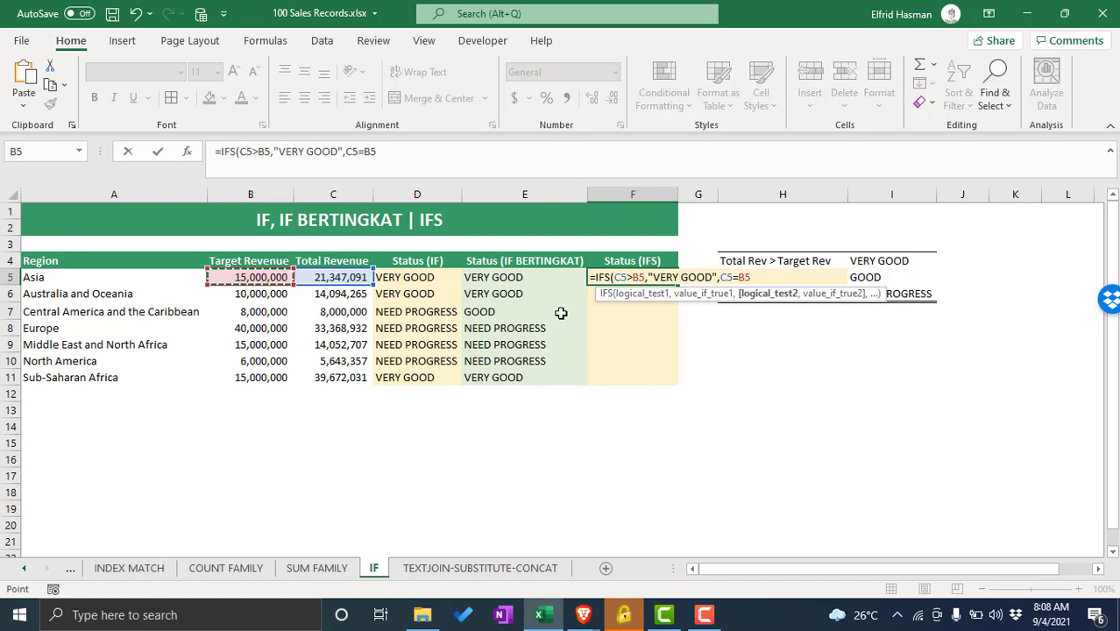
key(BackSpace)
key(BackSpace)
key(BackSpace)
key(BackSpace)
key(BackSpace)
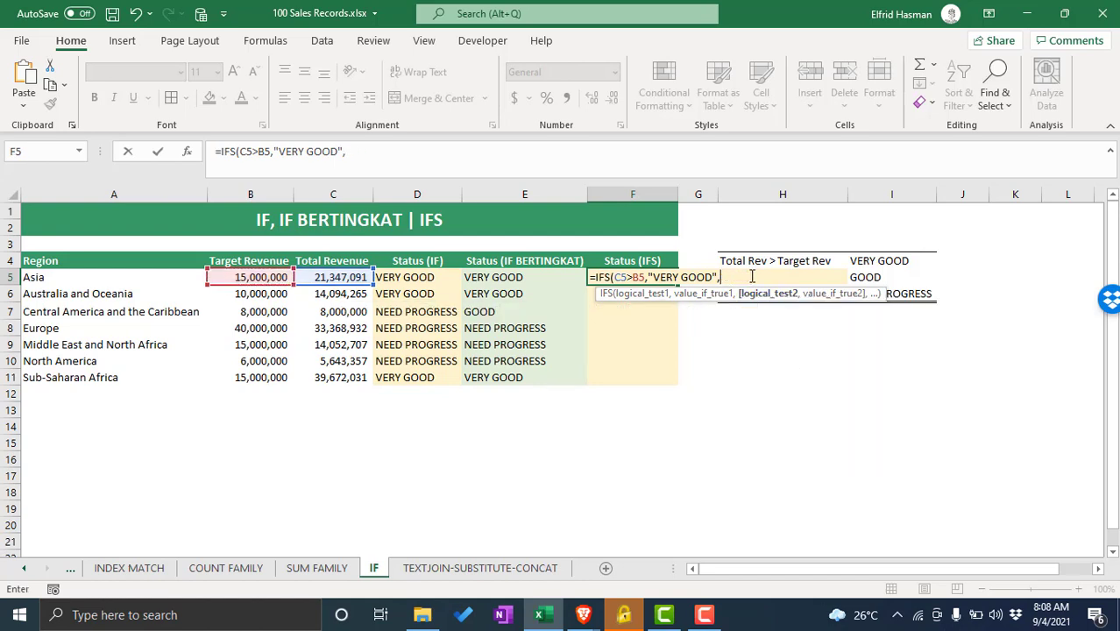
- Add a second condition to the IFS formula in F5 that tests C5=B5 and returns GOOD
click(337, 277)
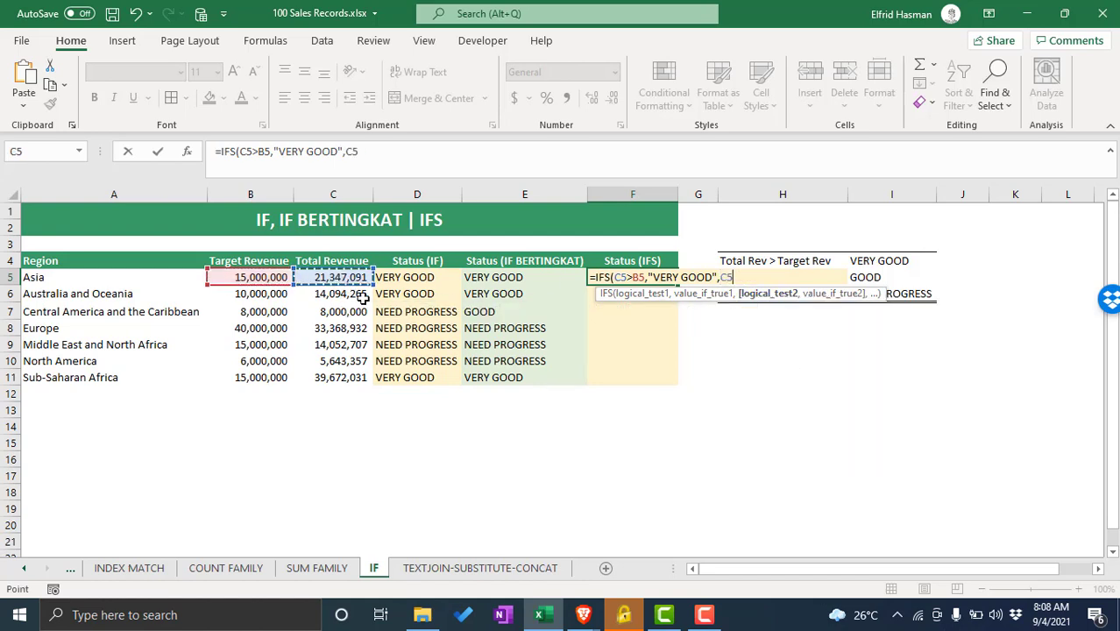
text(=)
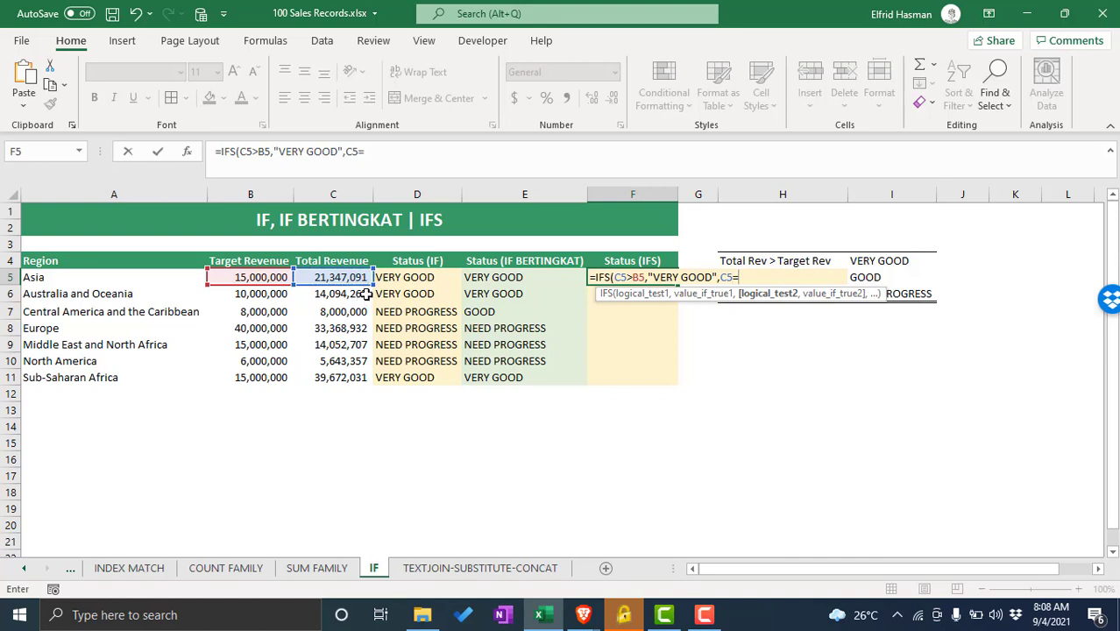
click(272, 282)
text(,)
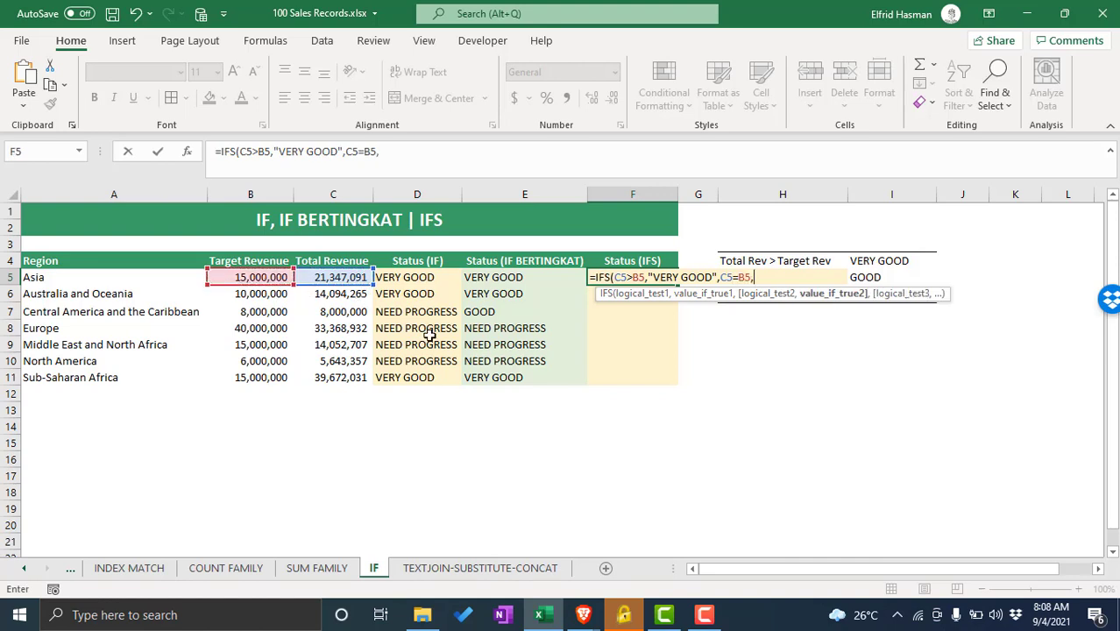
text("GOOD",)
- Add a third condition to the IFS formula in F5 that tests C5<B5 and returns "NEED PROGRESS", including the closing parenthesis
click(350, 278)
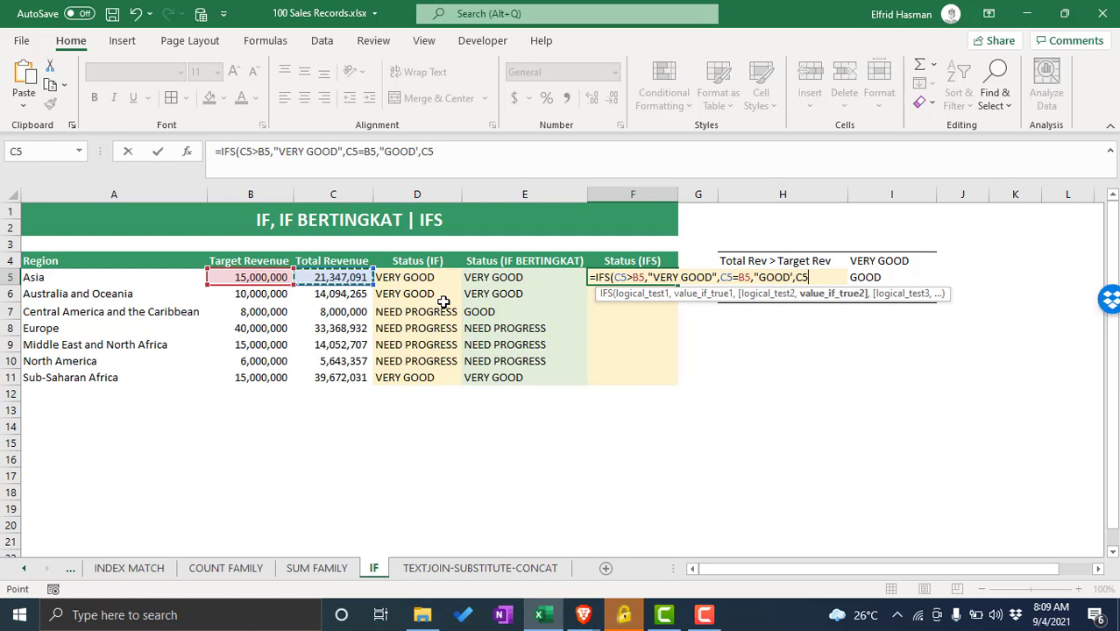
text(=)
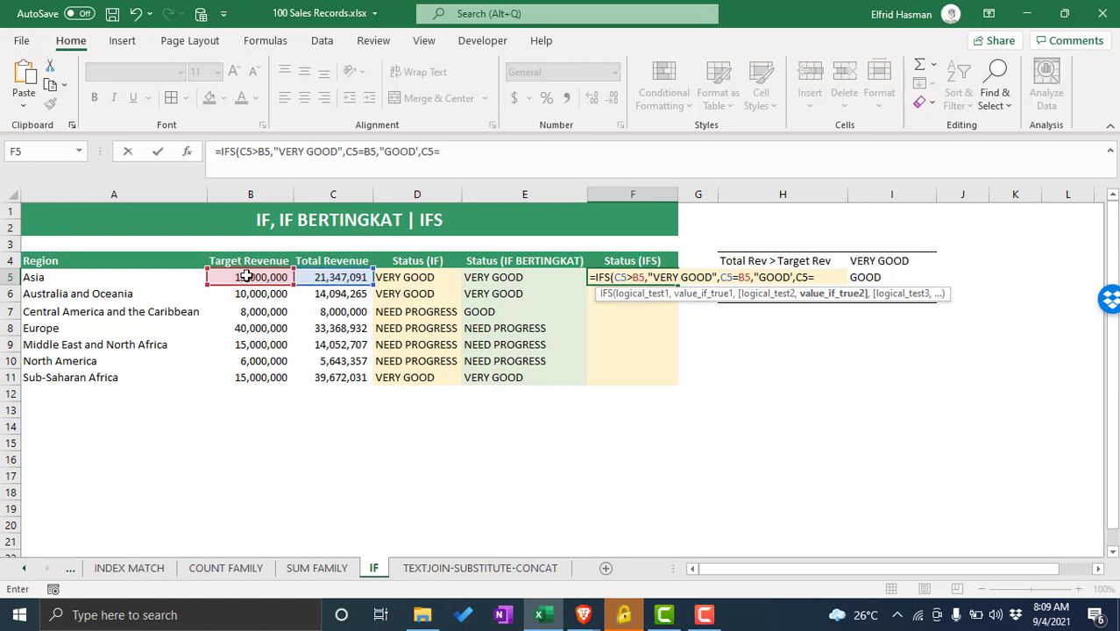
key(BackSpace)
text(<)
click(259, 277)
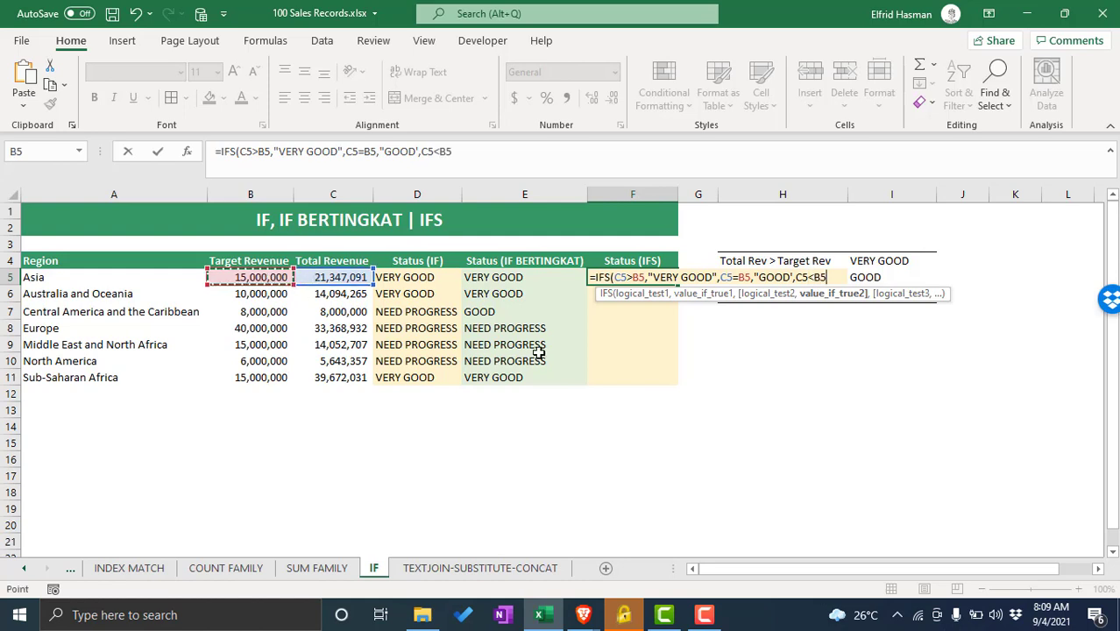
text(,"V)
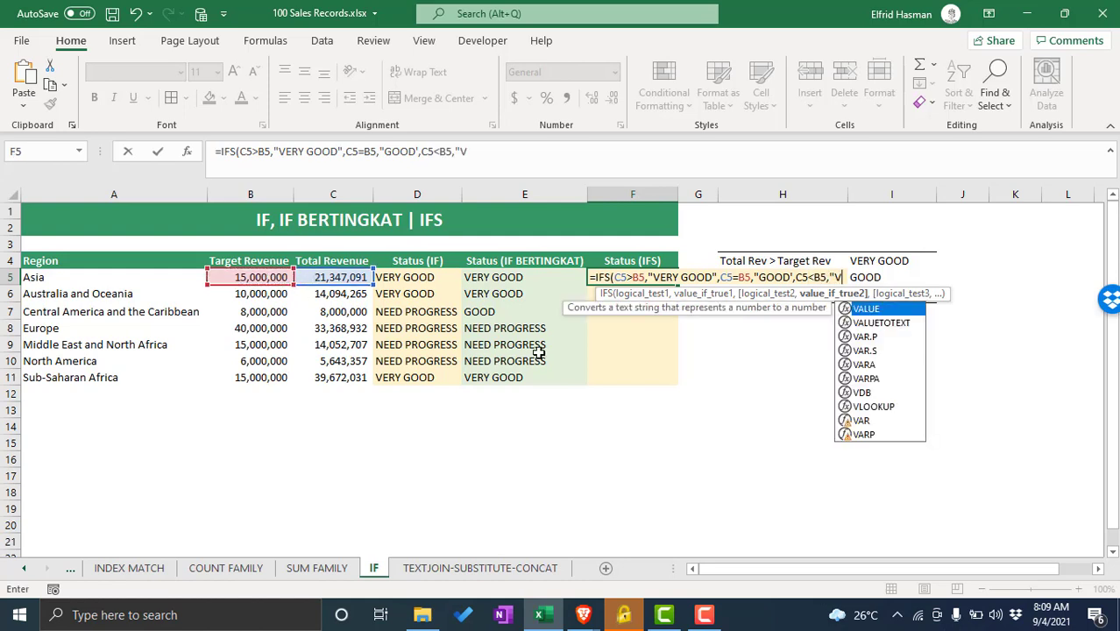
text(E)
key(BackSpace)
key(BackSpace)
text(NEE)
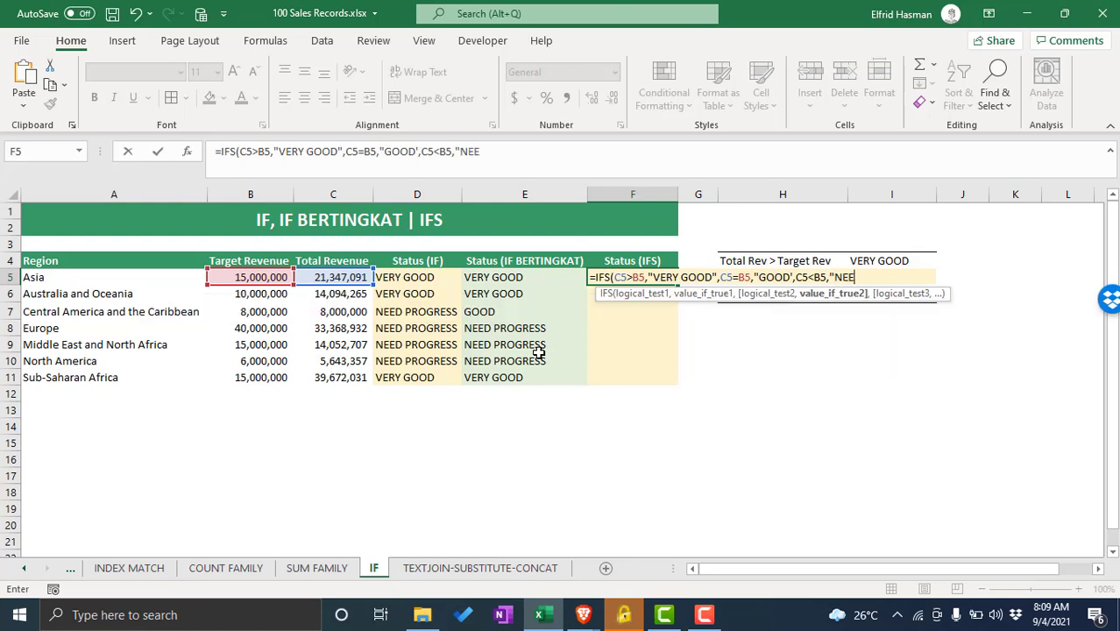
text(D  PRO)
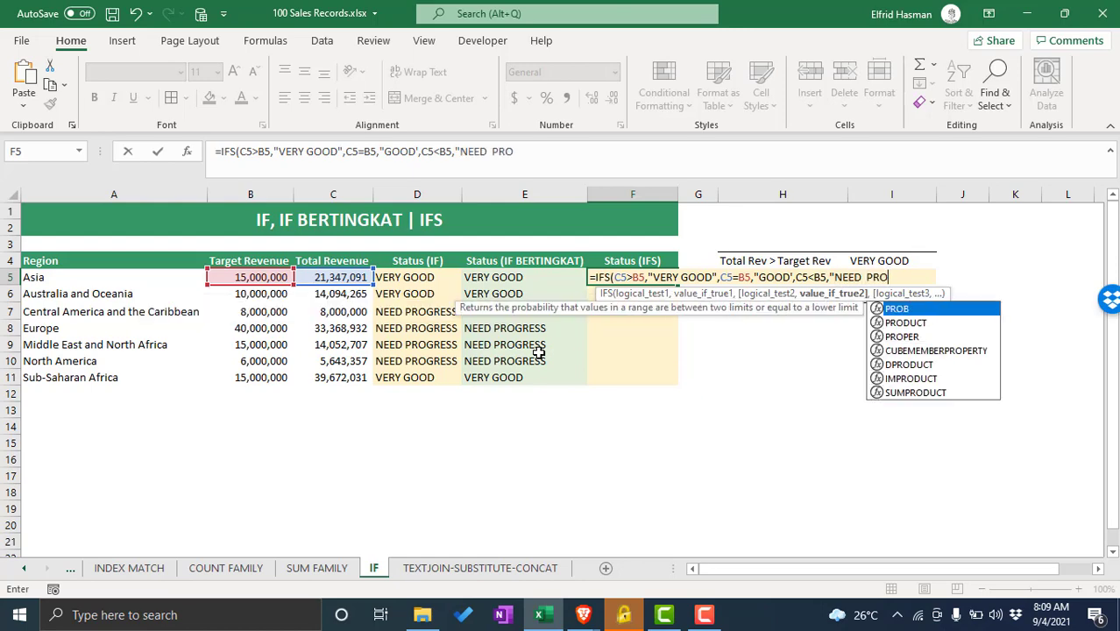
text(GRESS)
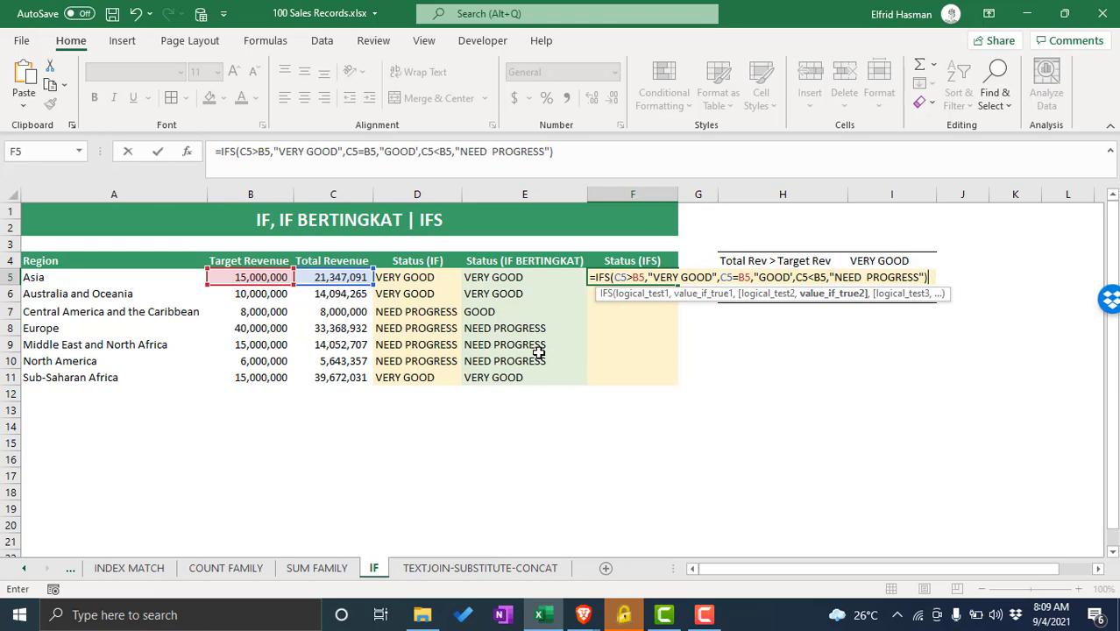
- Enter the IFS formula in F5 with the suggested typo correction and fill it down to F11
key(Return)
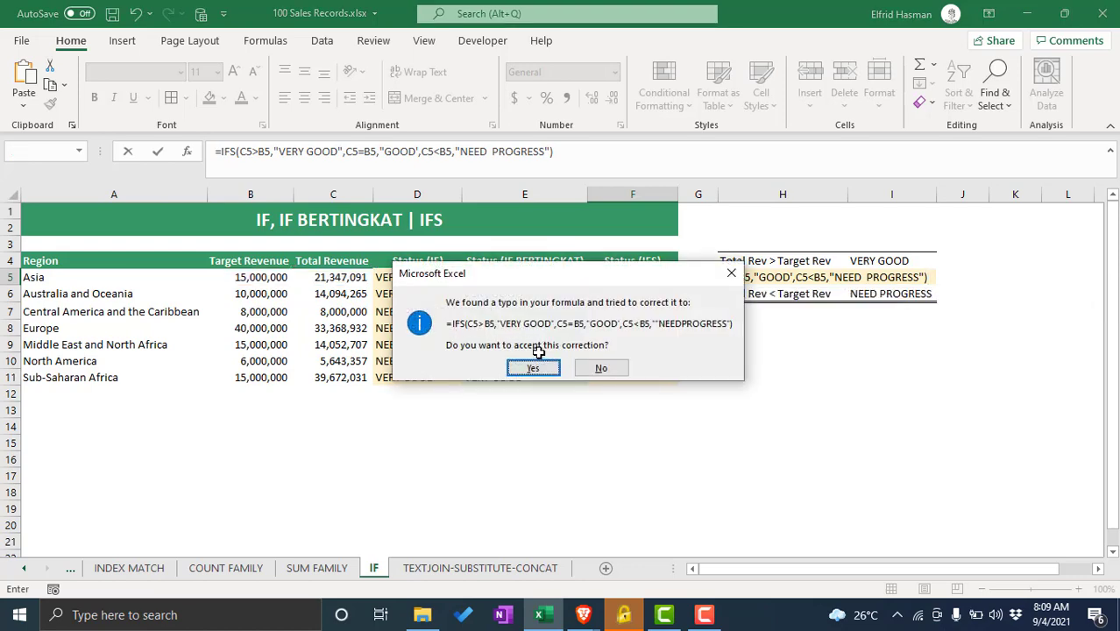
key(Return)
click(643, 278)
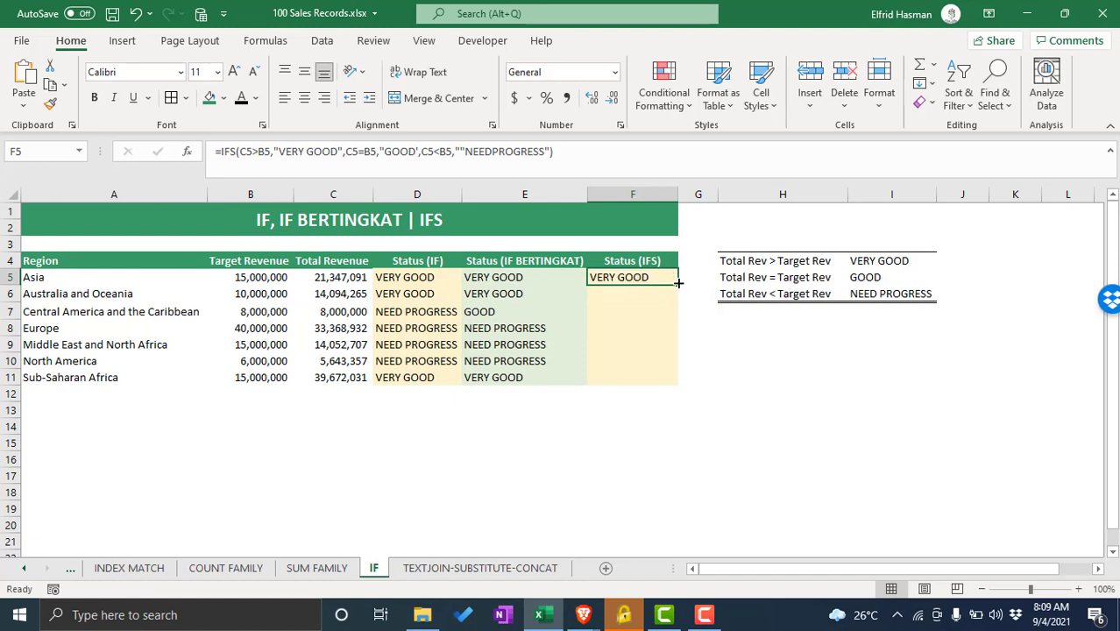
double_click(680, 287)
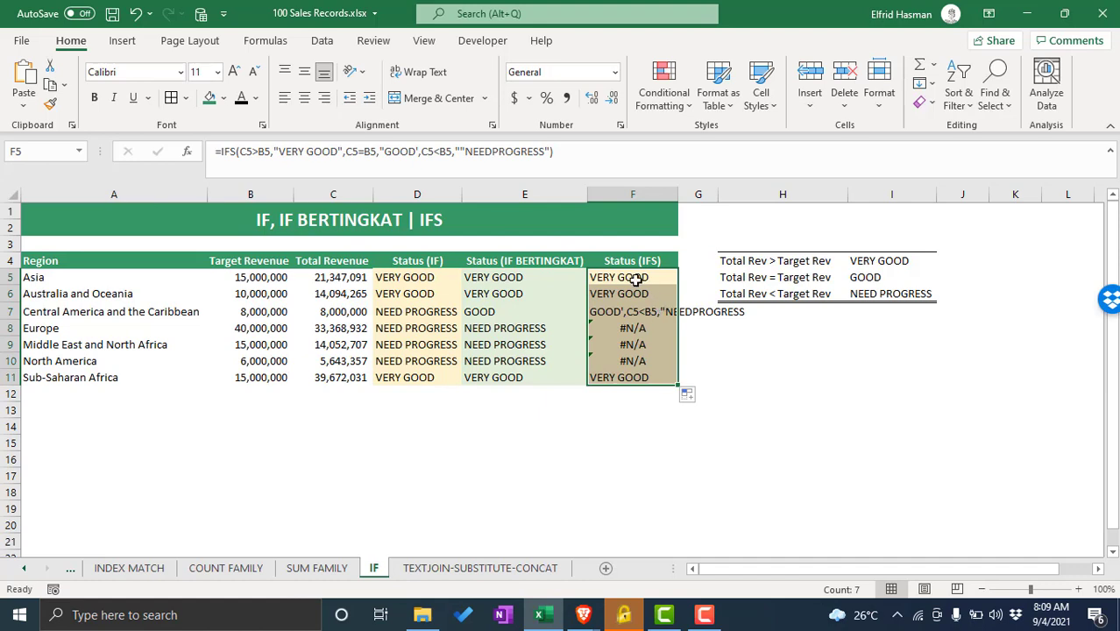
- Try to remove the extra quotation mark before NEEDPROGRESS in F5 and refill the formula down to F11
double_click(636, 279)
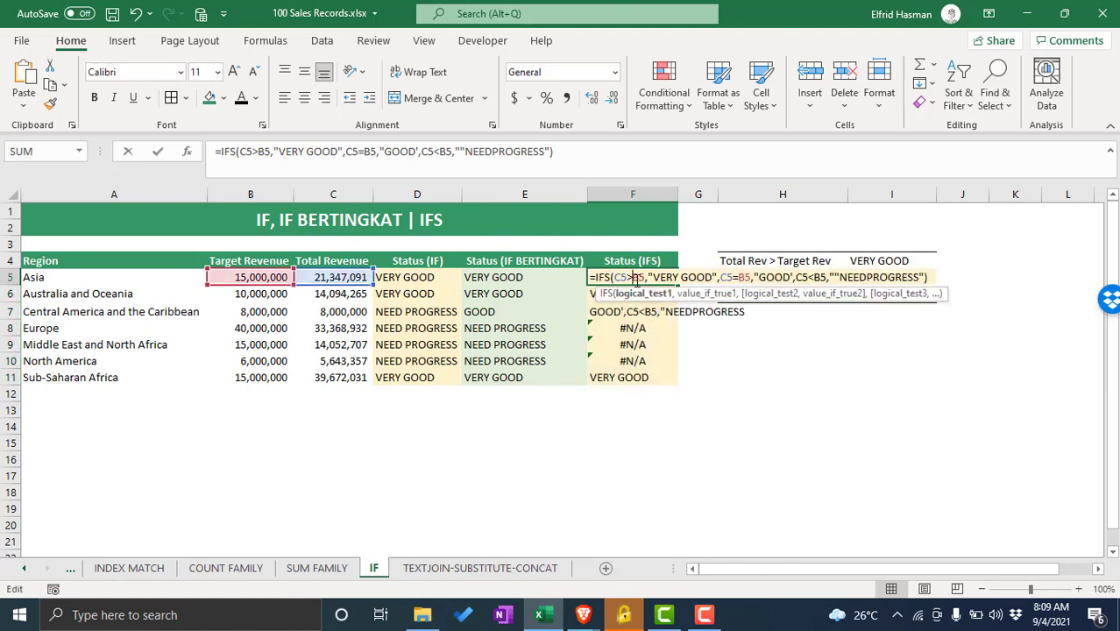
click(836, 276)
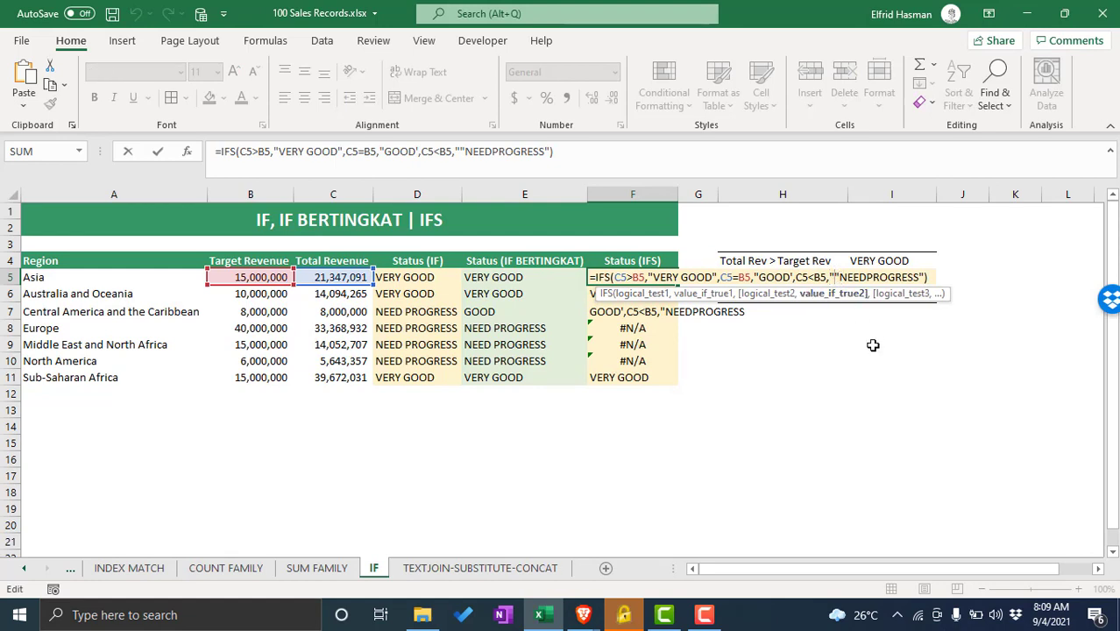
text(\)
key(BackSpace)
key(BackSpace)
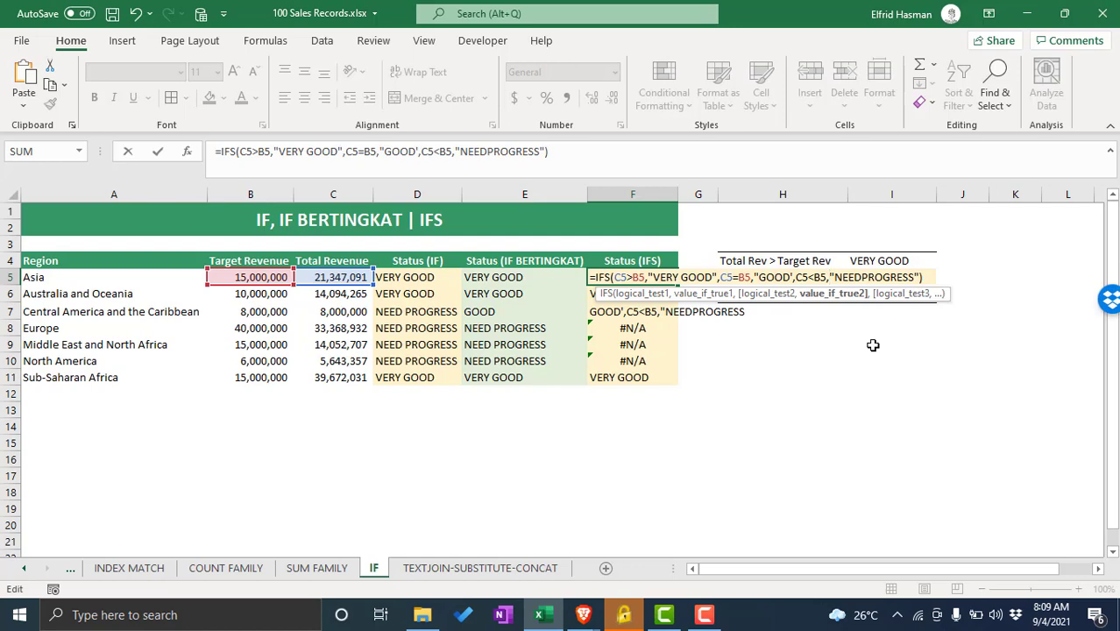
key(Return)
key(Return)
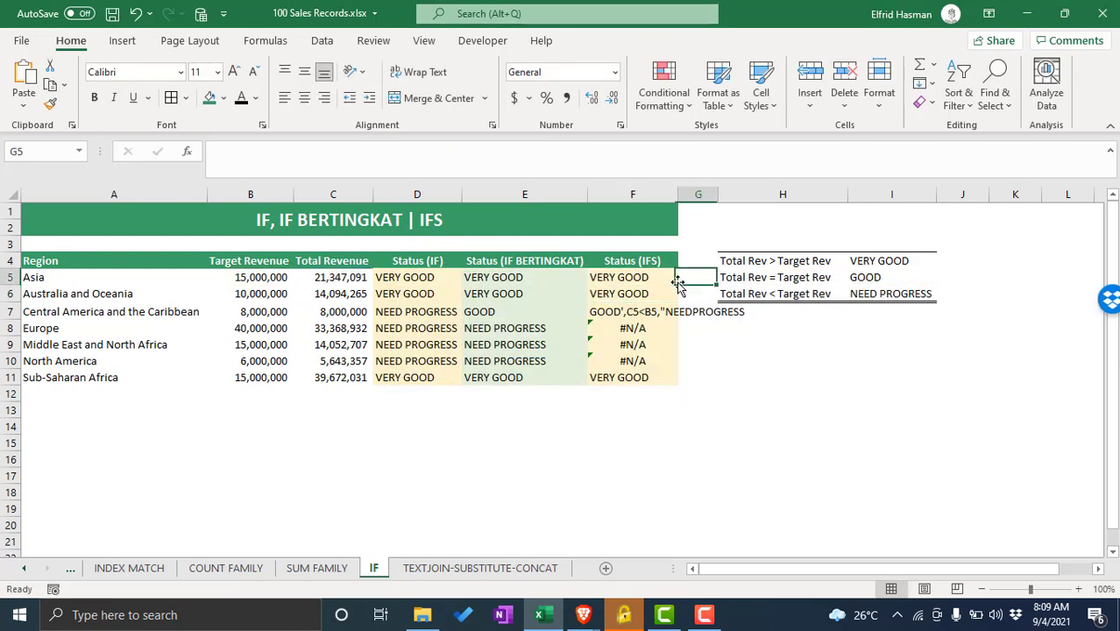
click(666, 279)
double_click(677, 285)
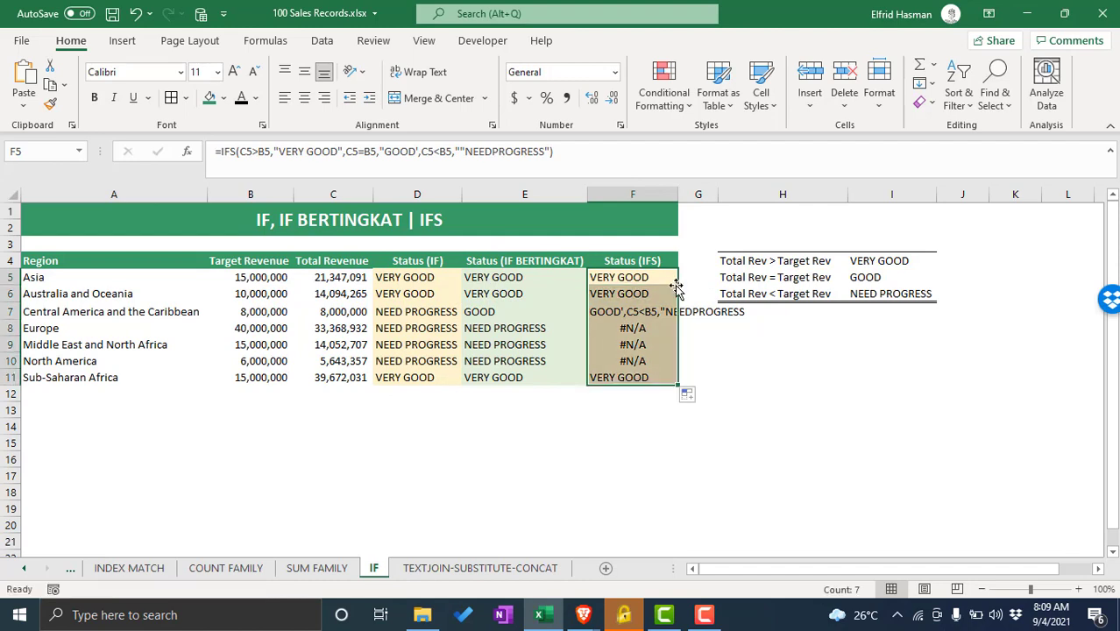
- Close GOOD with a double quotation mark, remove the extra one before NEEDPROGRESS in F5, and fill the formula down to F11
double_click(667, 277)
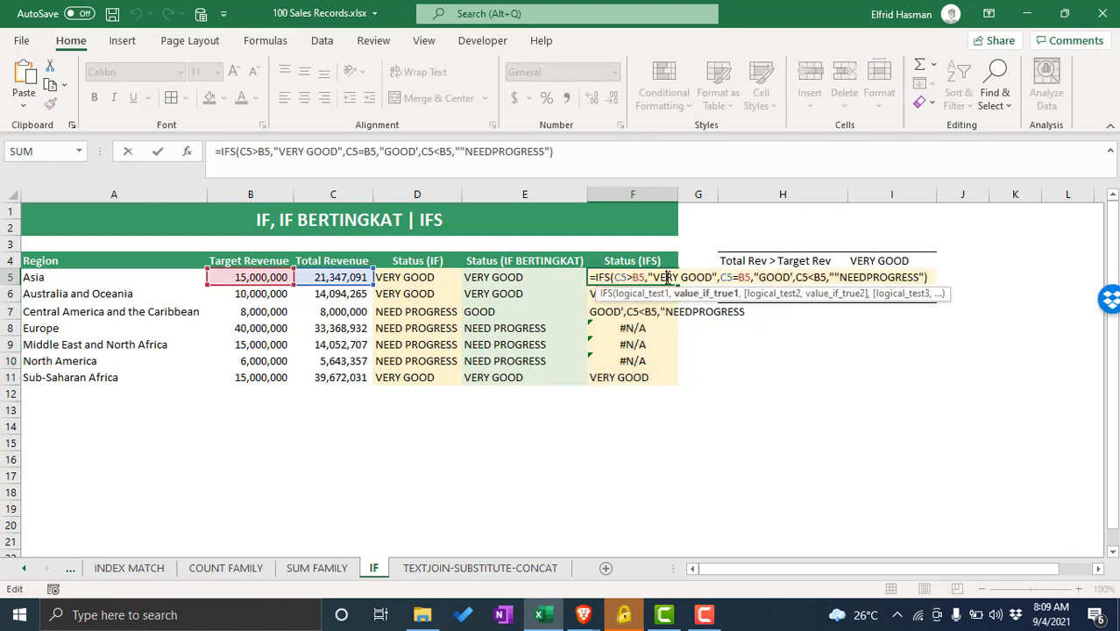
click(794, 277)
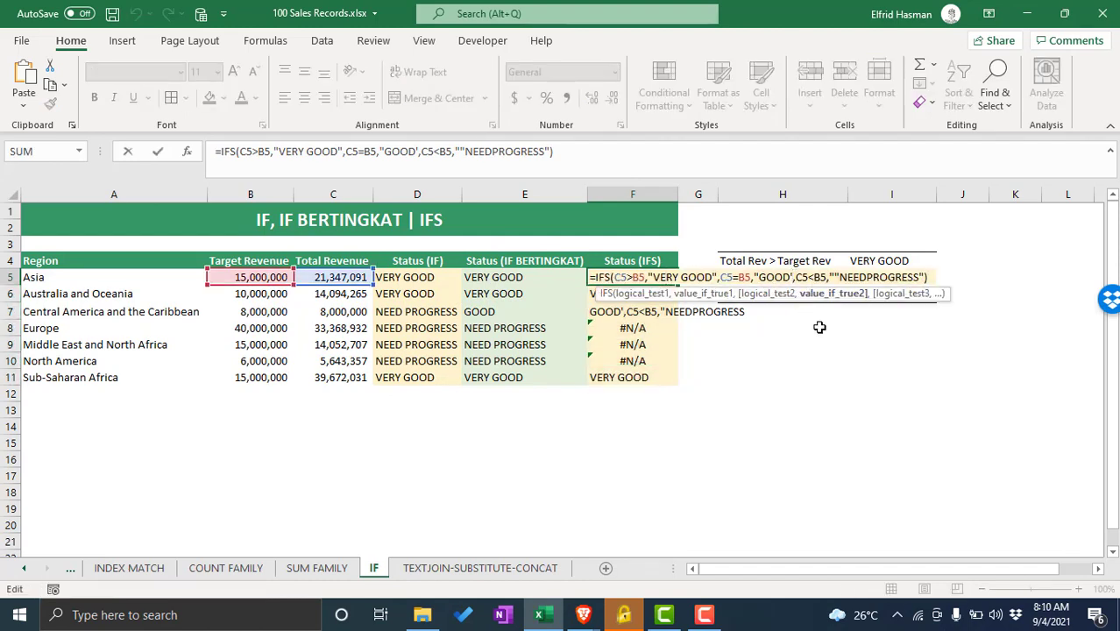
key(BackSpace)
text(")
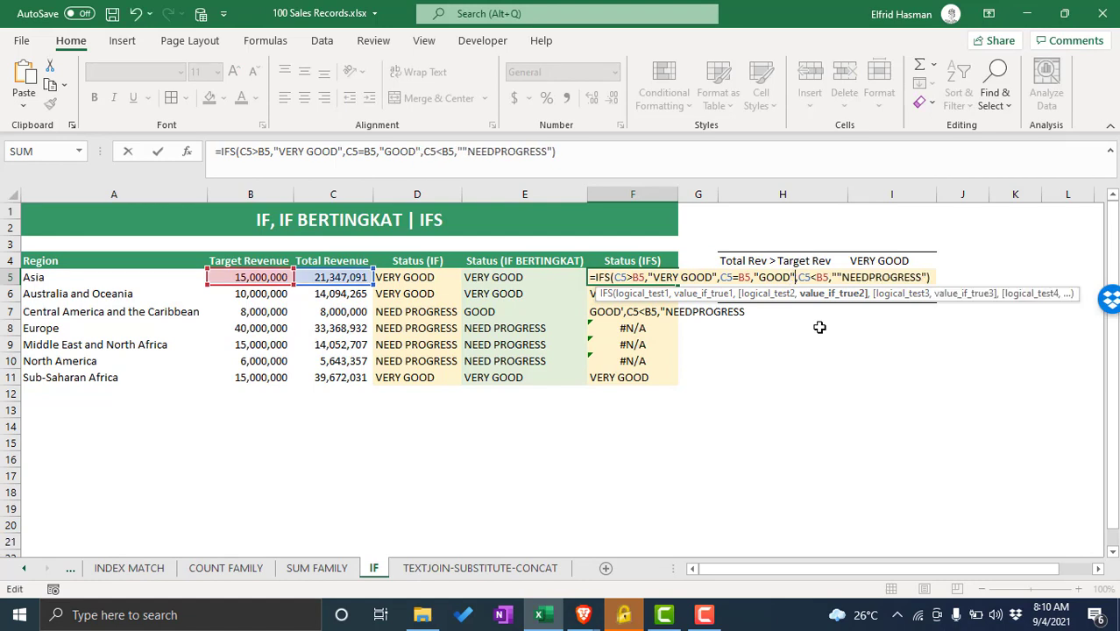
click(842, 277)
key(BackSpace)
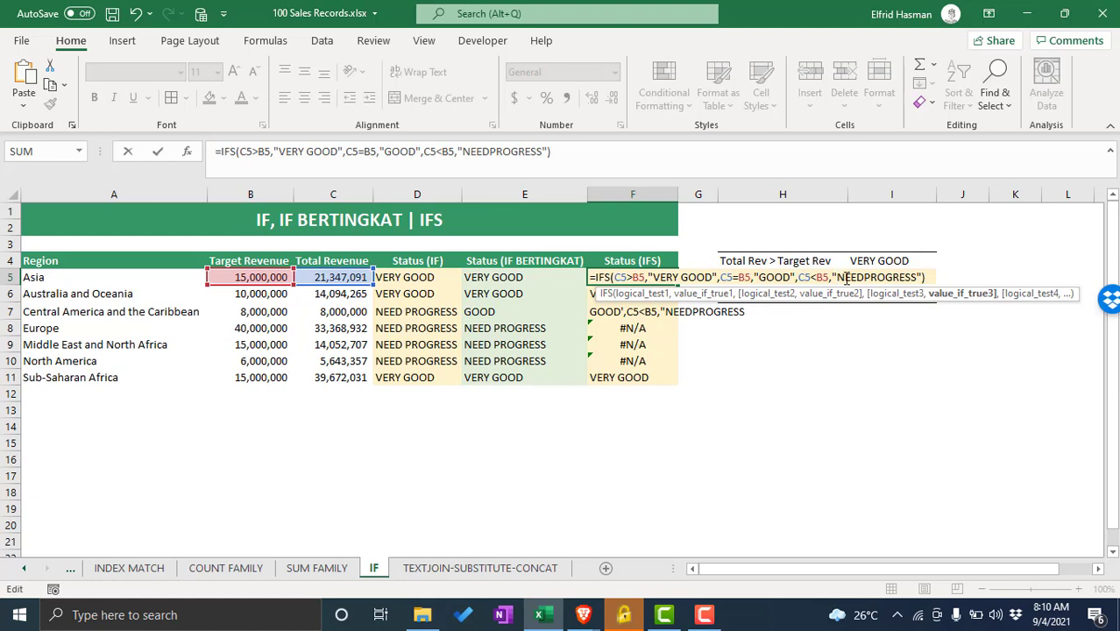
key(Return)
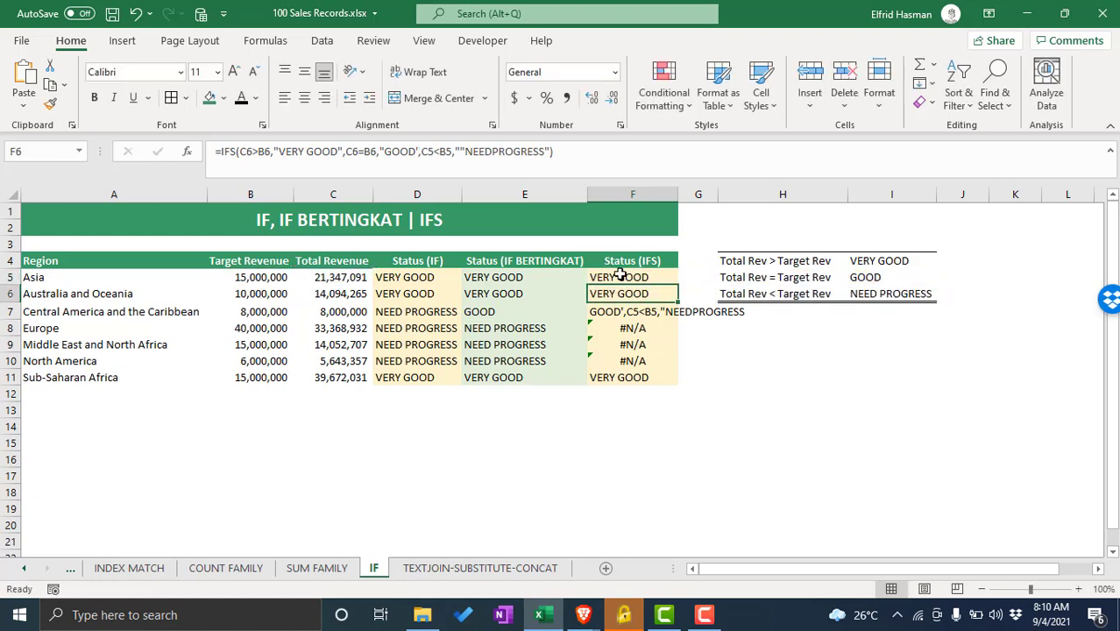
click(666, 280)
double_click(678, 285)
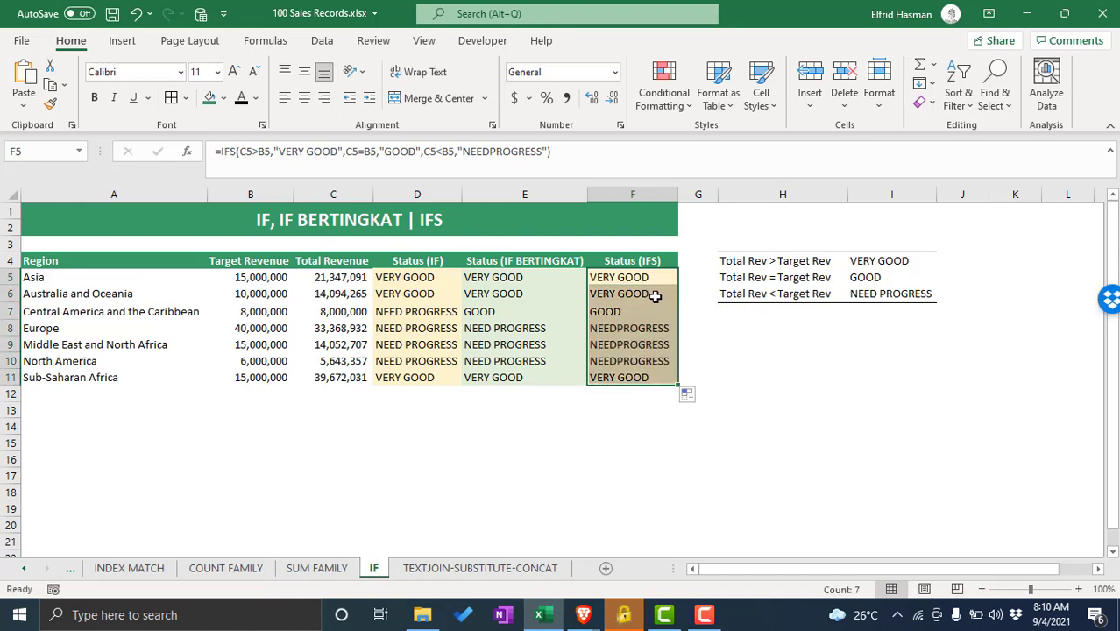
- Insert the missing space in F5's third result to make it "NEED PROGRESS" and refill the formula down to F11
click(653, 278)
double_click(664, 277)
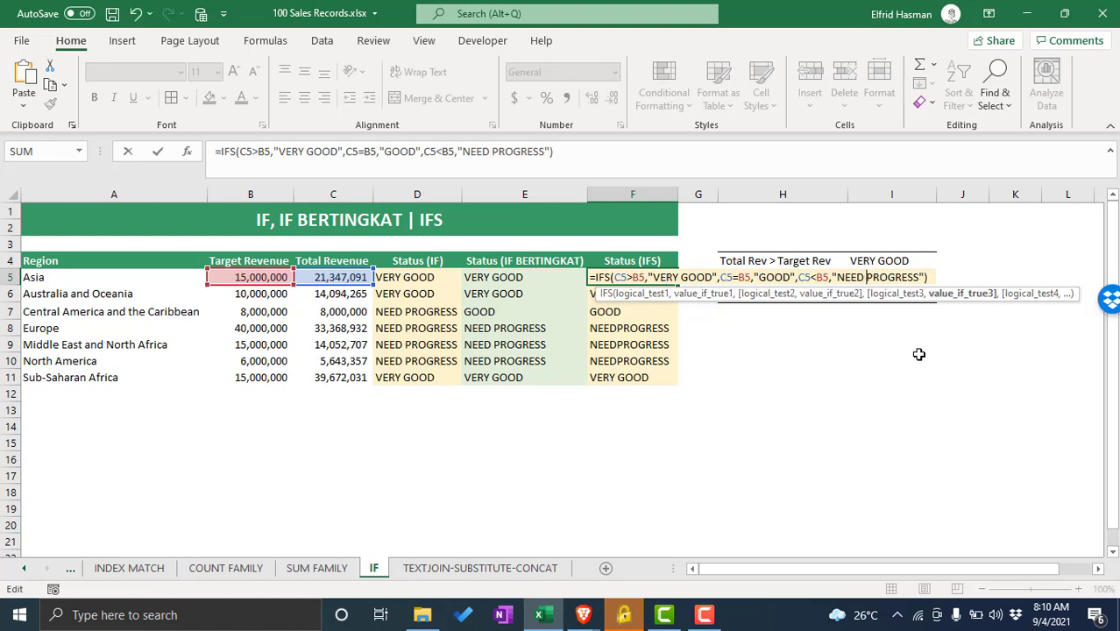
key(Return)
click(620, 275)
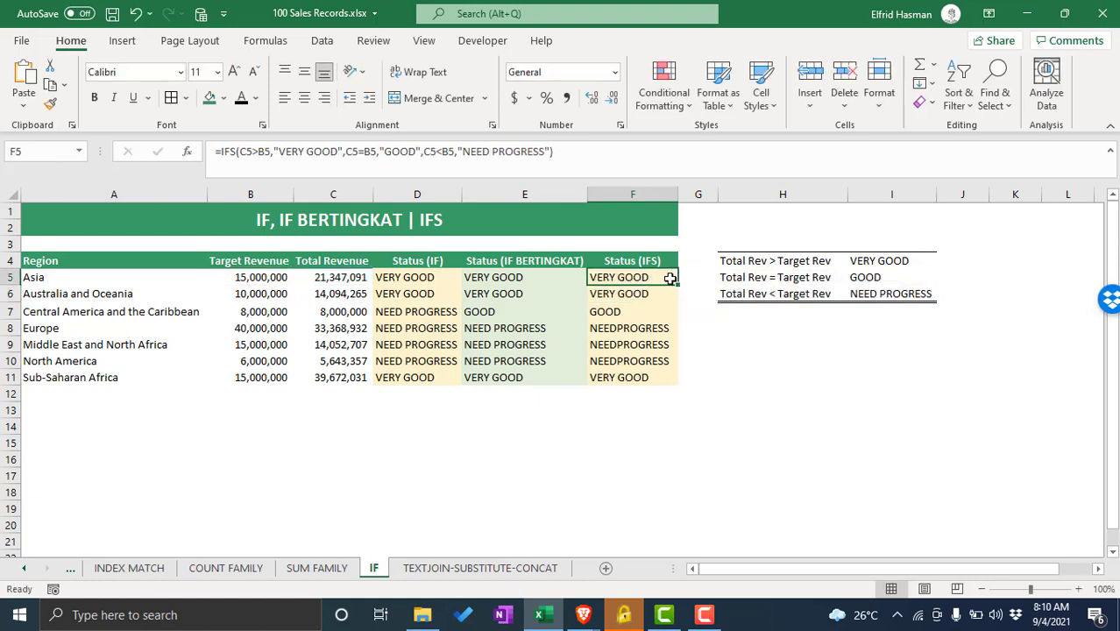
double_click(678, 285)
click(726, 342)
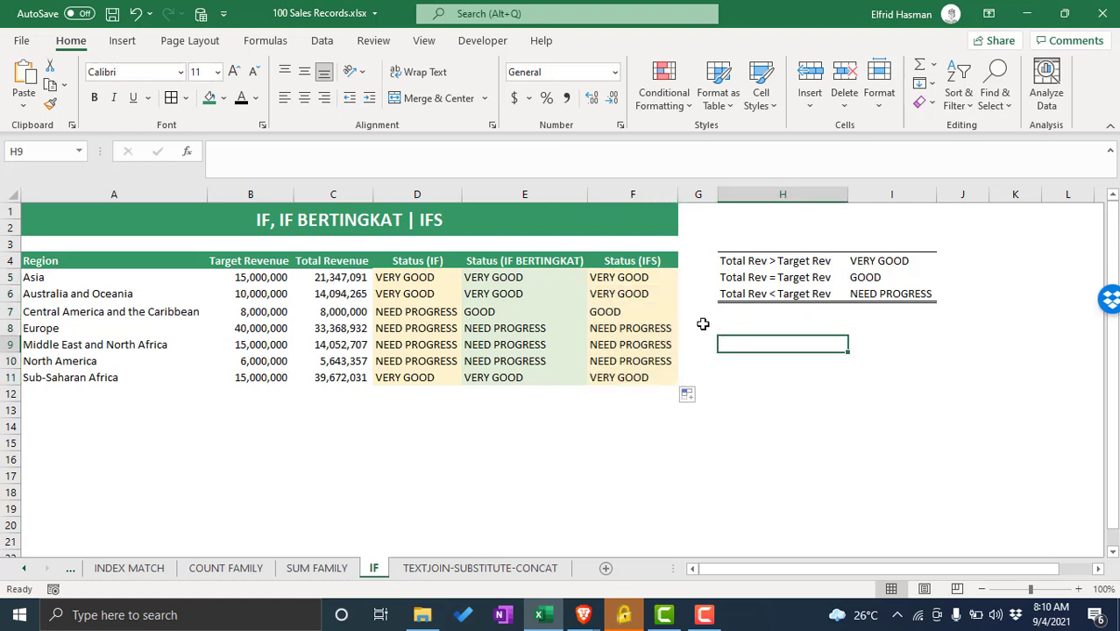
- Remove the third condition and its result, C5<B5,"NEED PROGRESS", from the IFS formula in F5
drag(535, 277, 537, 369)
click(646, 279)
double_click(647, 279)
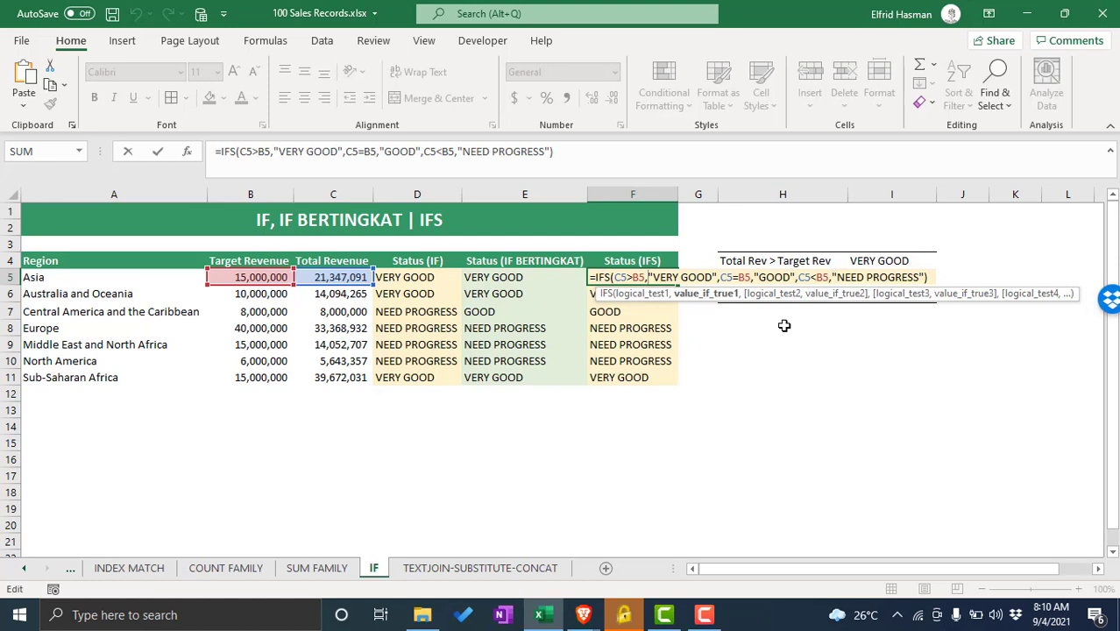
drag(798, 277, 922, 277)
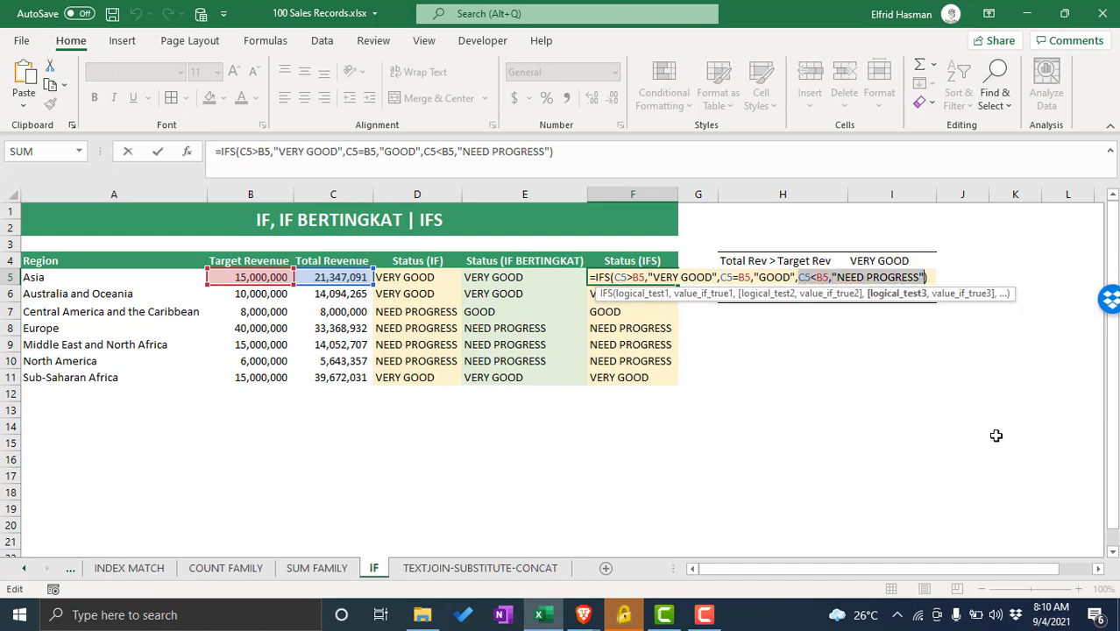
key(BackSpace)
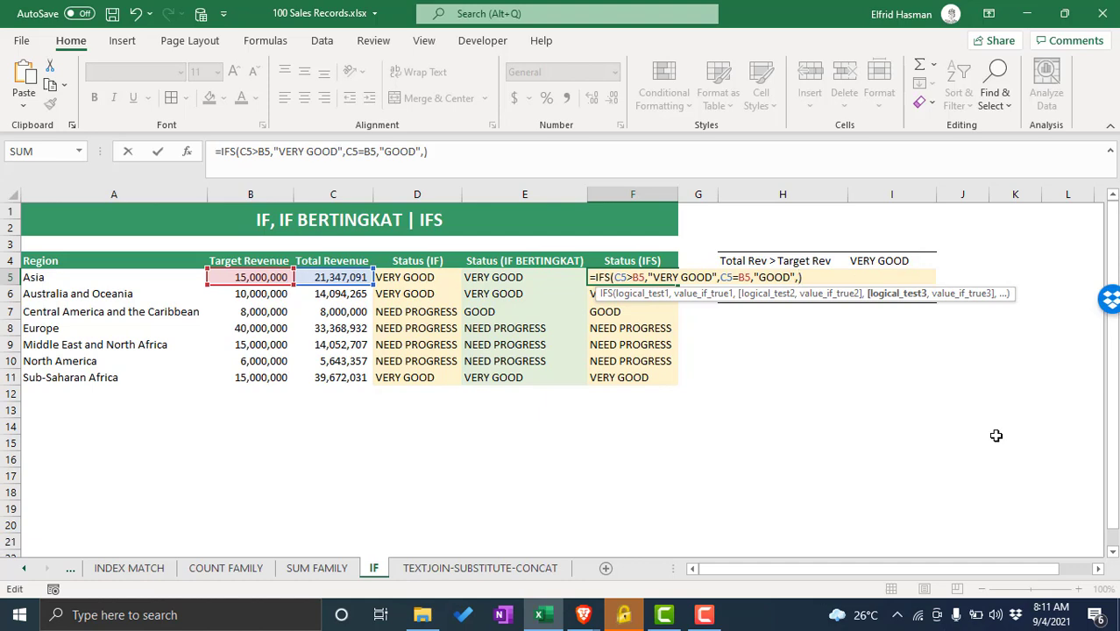
- Enter TRUE as the third logical test of the IFS formula in F5, followed by a comma
text(T)
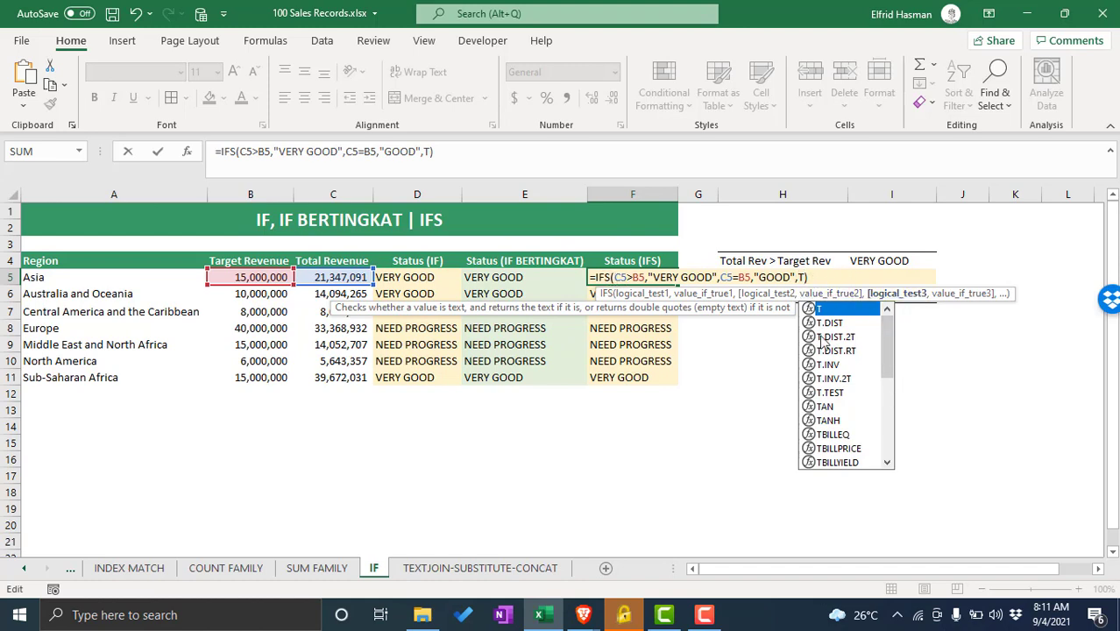
click(645, 277)
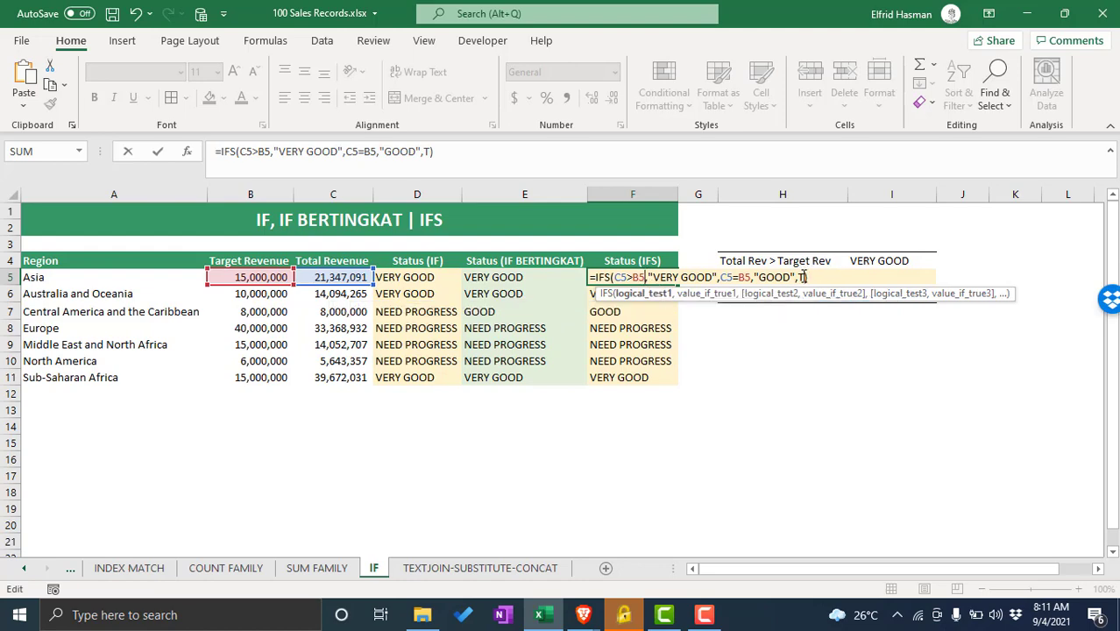
scroll(881, 325, down, 1)
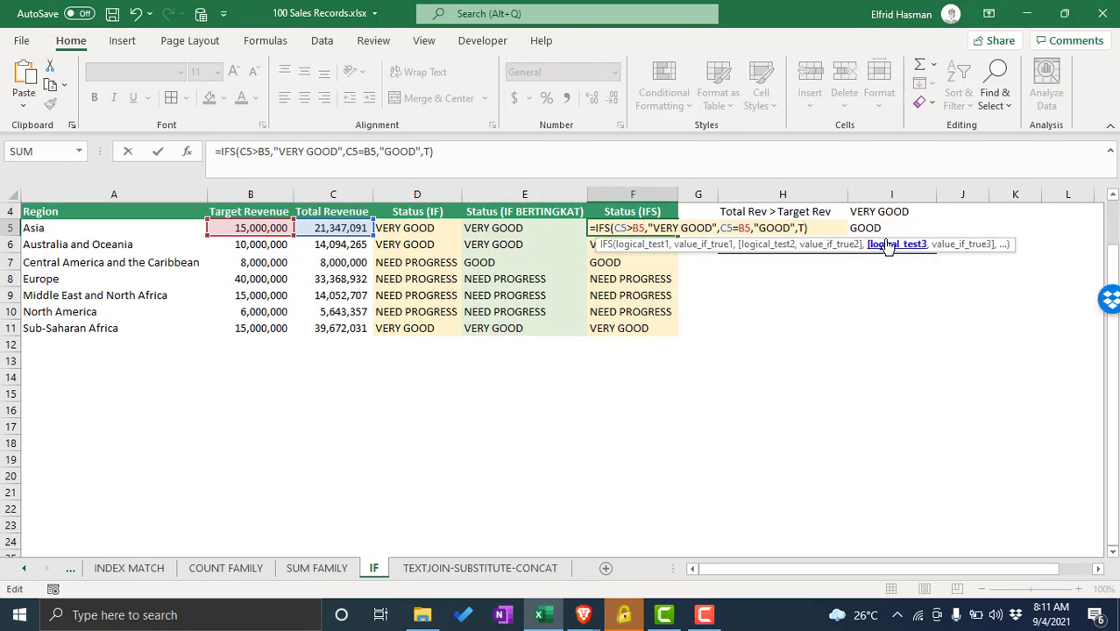
scroll(887, 248, up, 1)
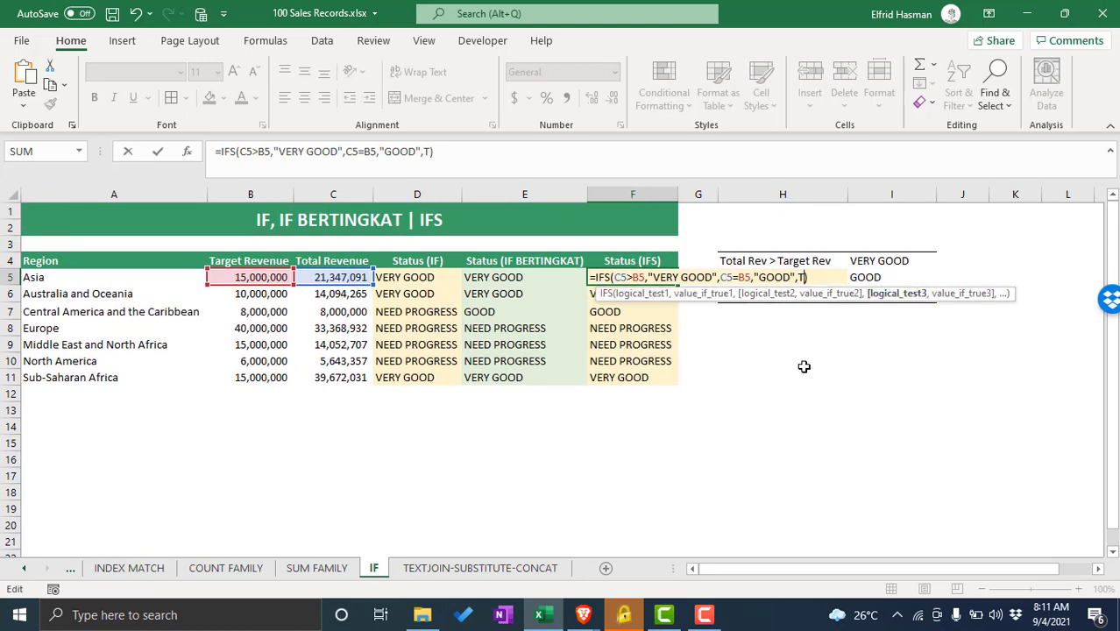
text(RUE)
text(, )
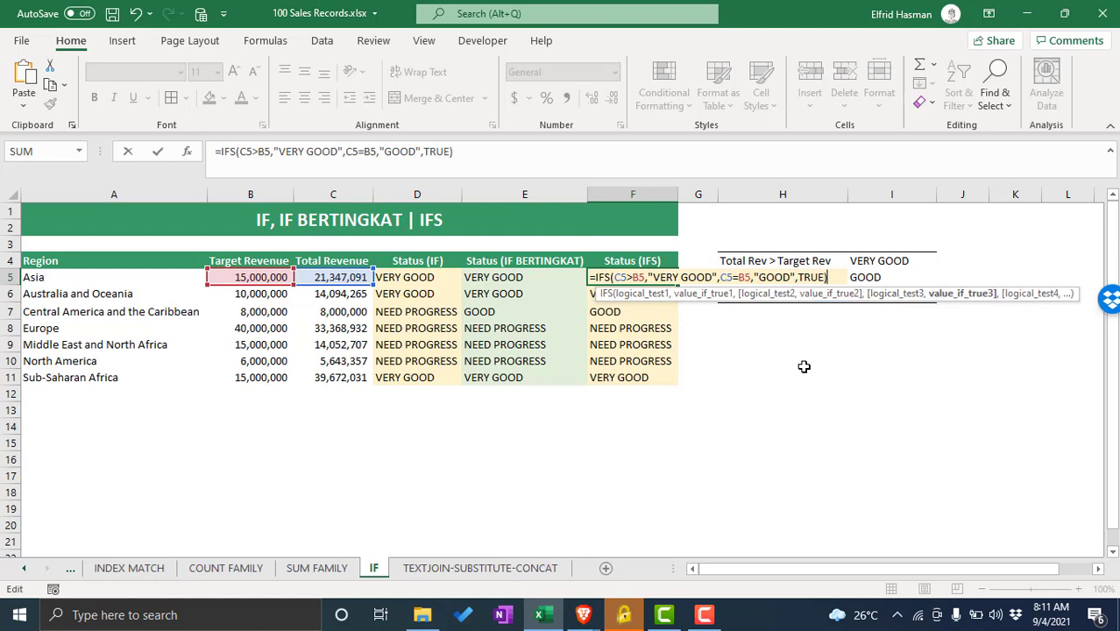
- Add "NEED PROGRESS" as the result for TRUE in F5's IFS formula and fill it down to F11
text(")
text(NEED PROG)
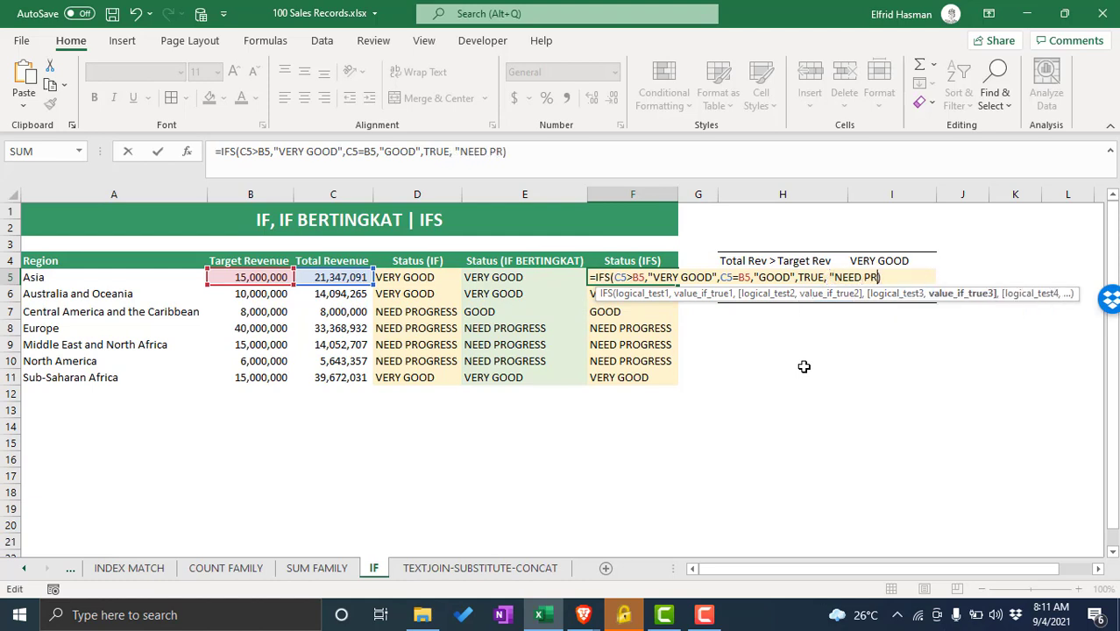
text(RESS)
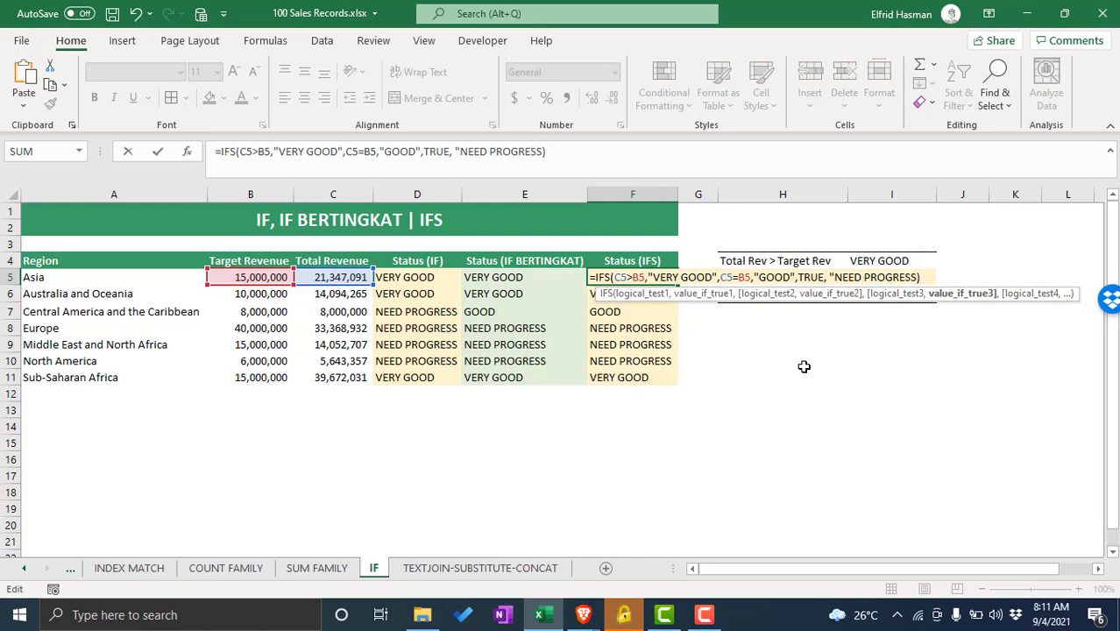
text(")
key(Return)
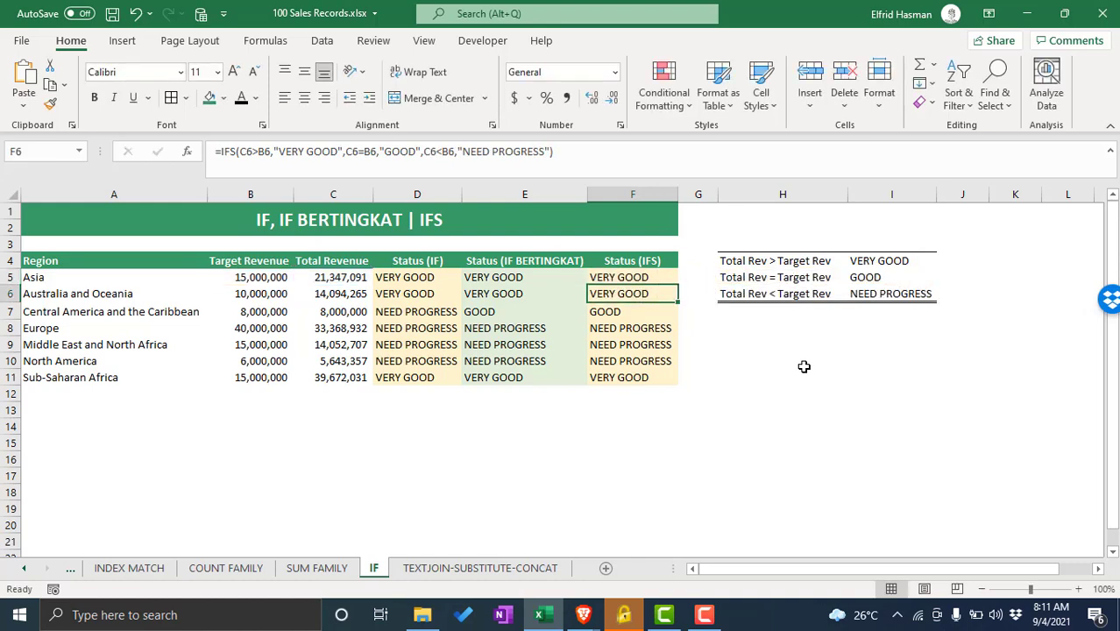
click(670, 277)
double_click(677, 285)
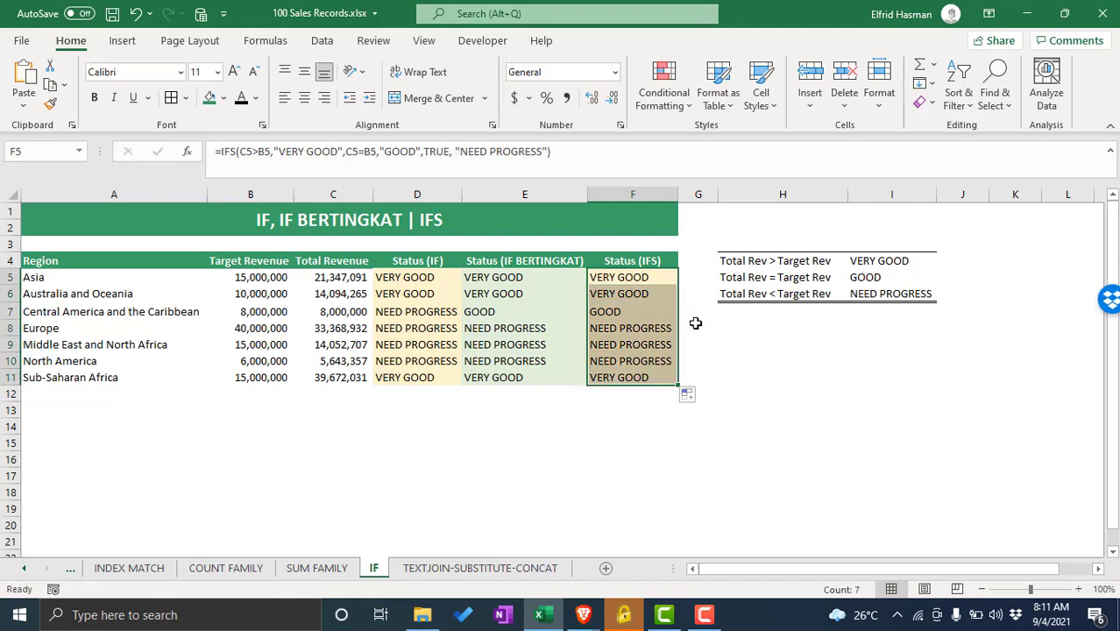
- Review the conditions and the TRUE result in F5's IFS formula, then re-enter it and refill it down to F11
double_click(661, 277)
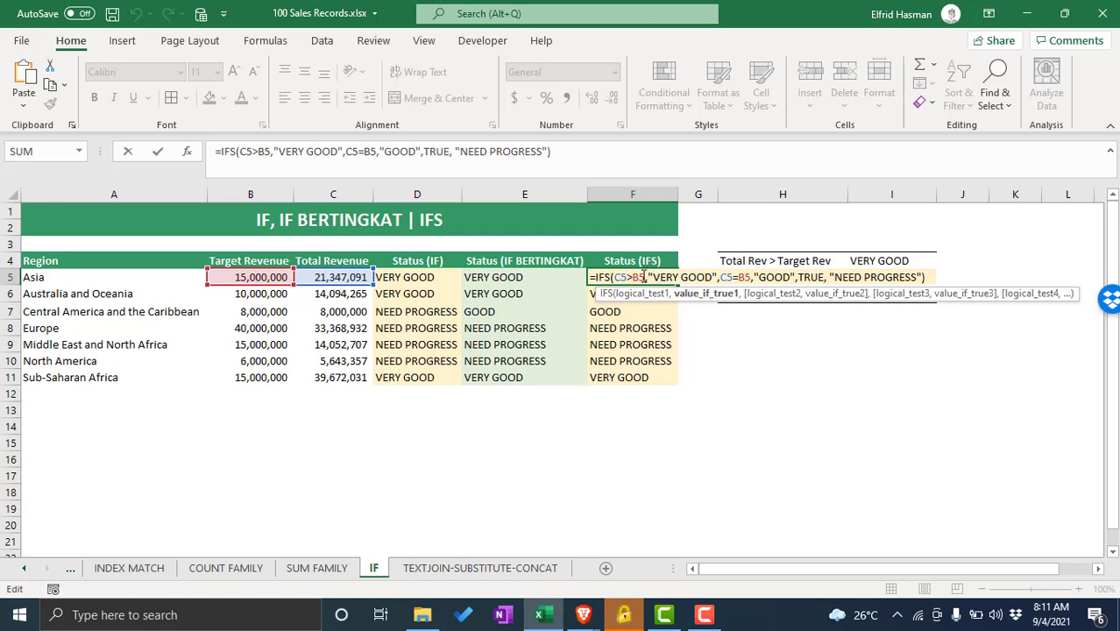
click(629, 277)
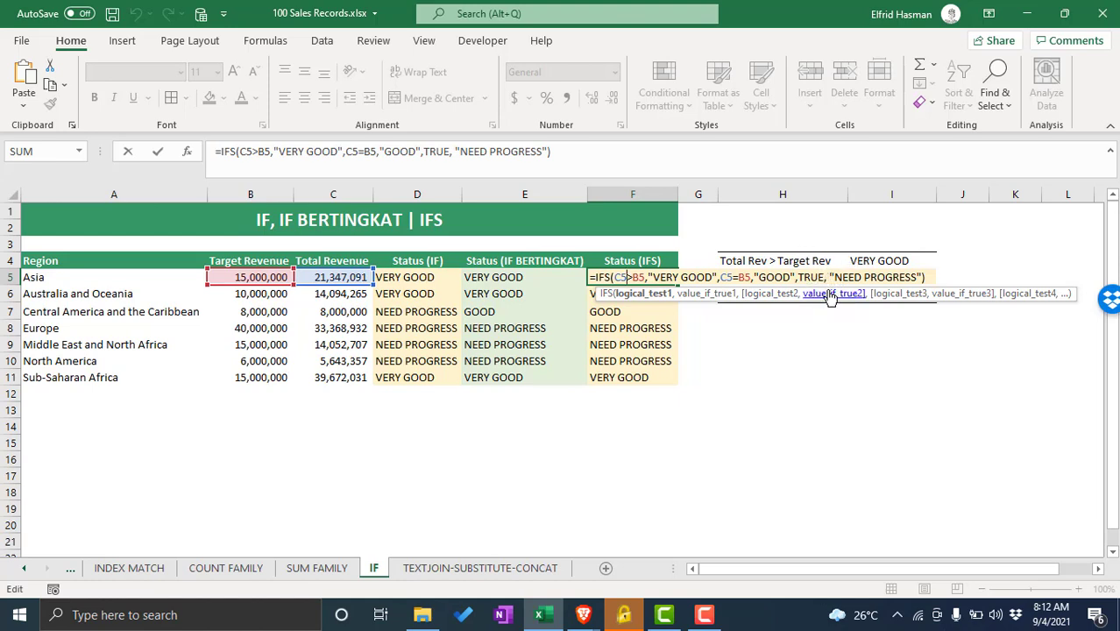
drag(830, 277, 878, 279)
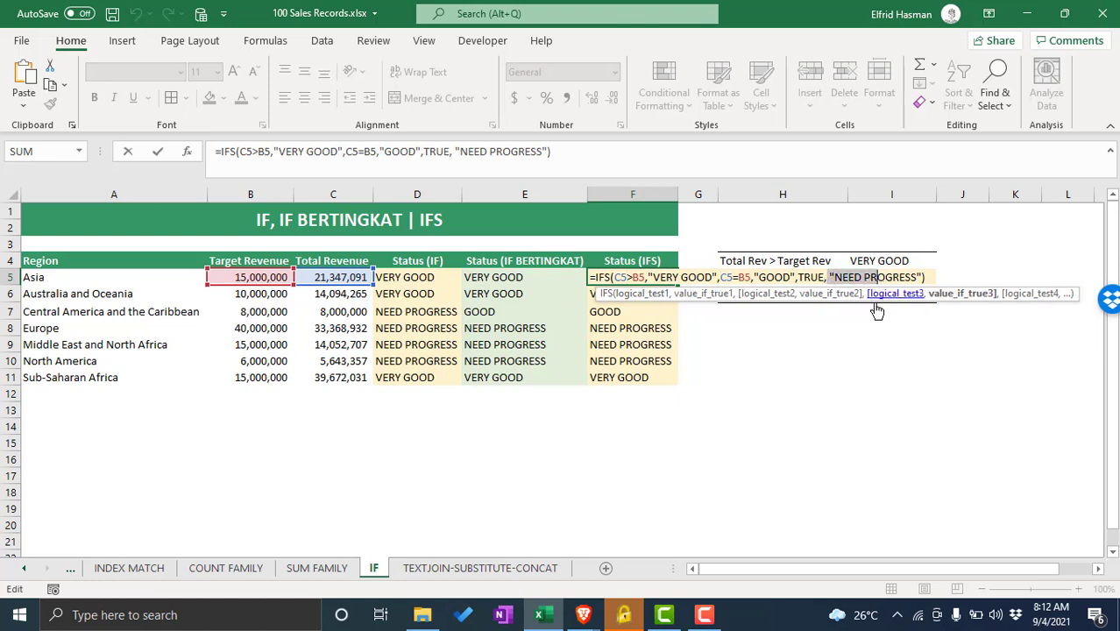
key(Return)
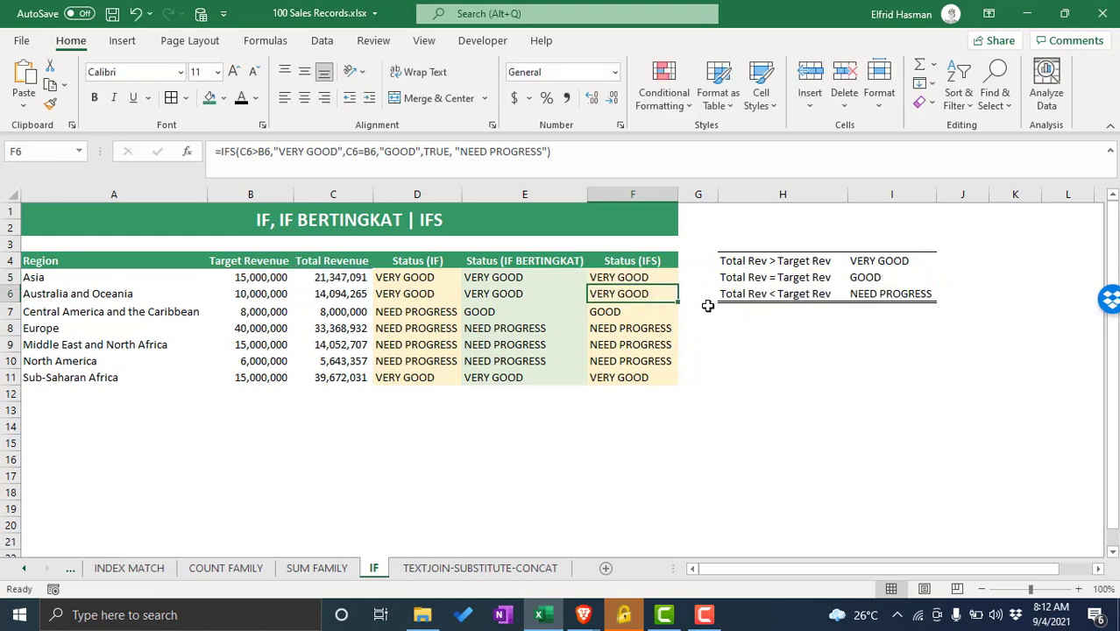
click(673, 277)
double_click(678, 284)
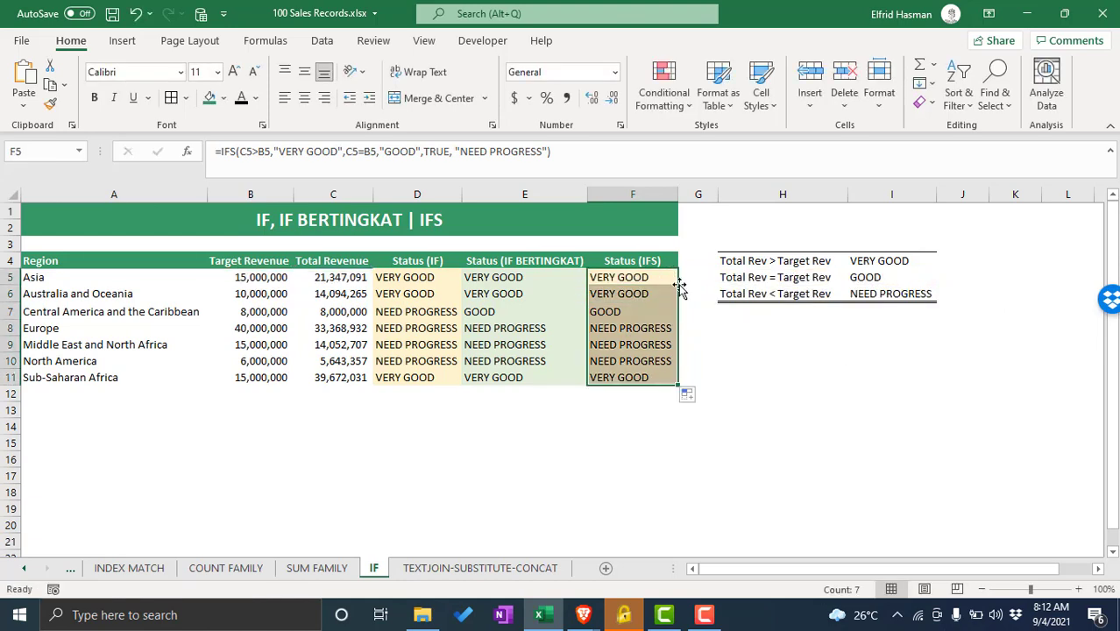
click(788, 391)
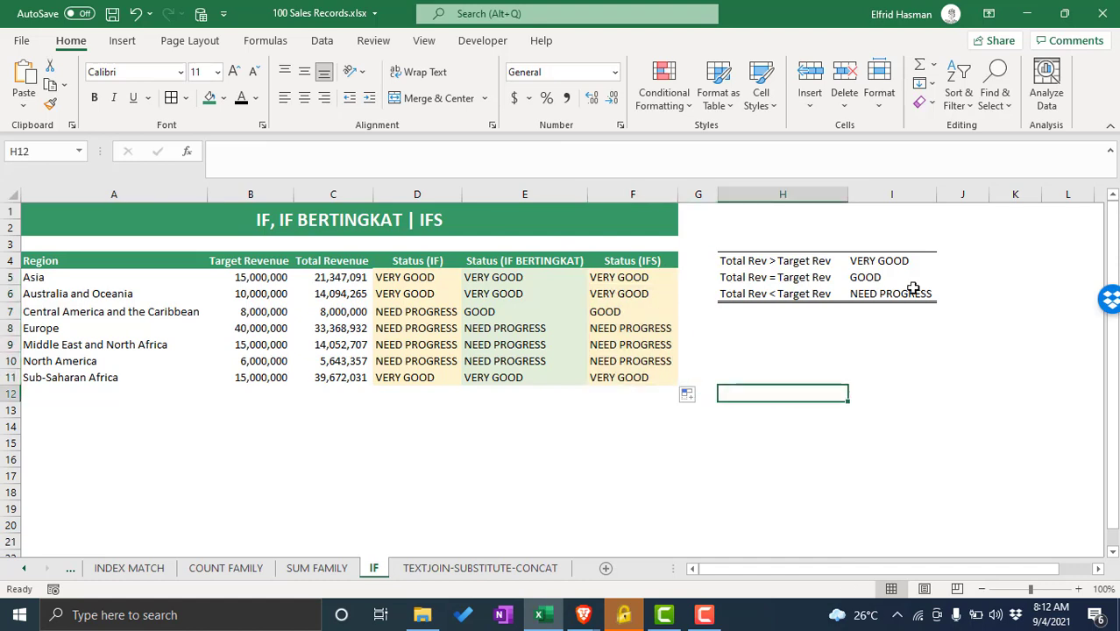